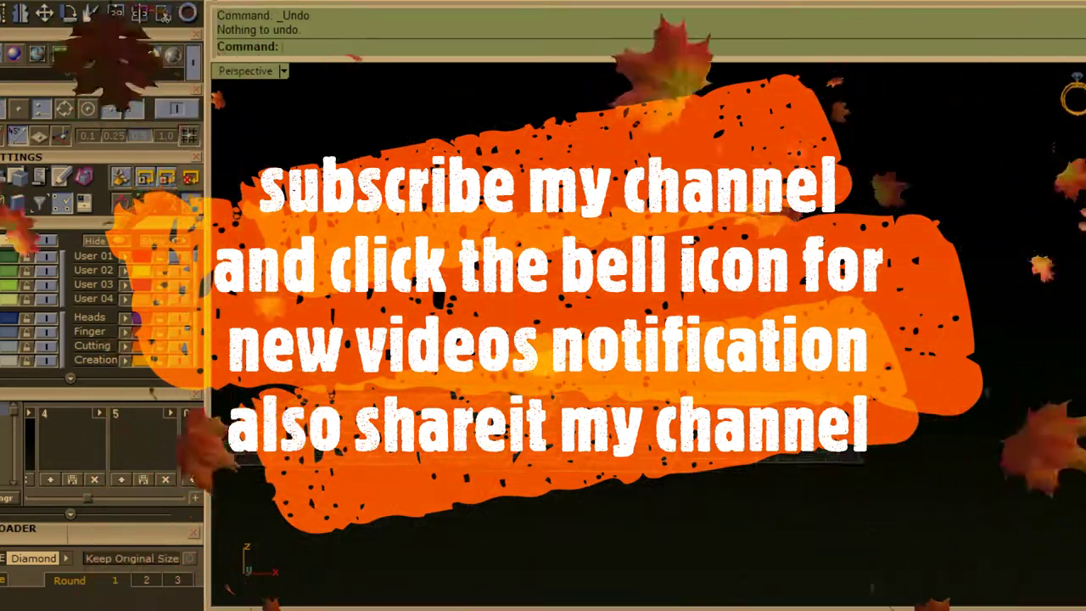
- Maximize the Top viewport, then switch the maximized view to Front
key(ctrl+F1)
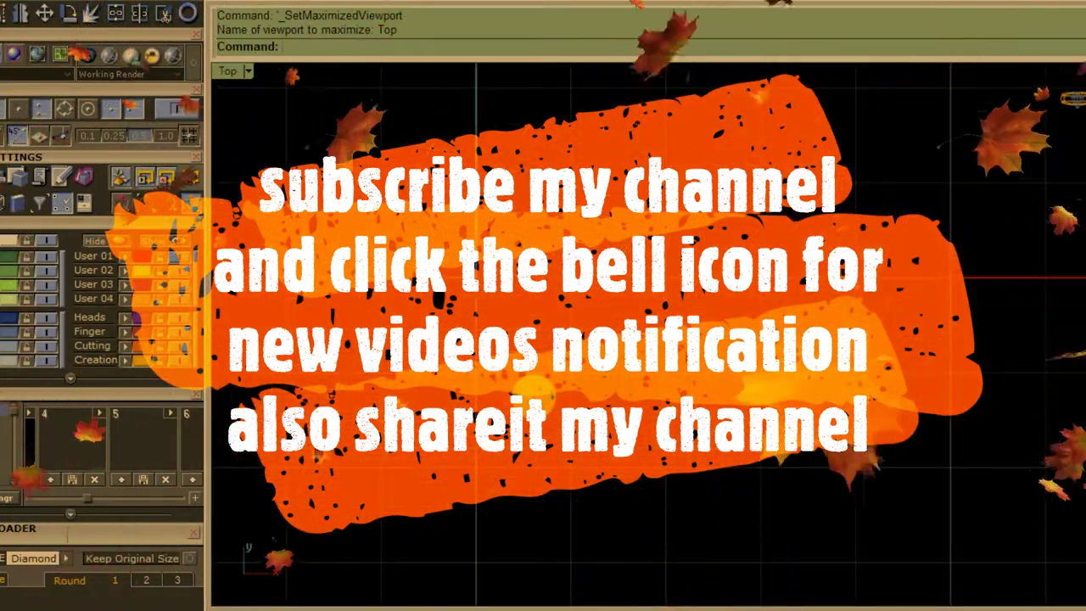
key(ctrl+F2)
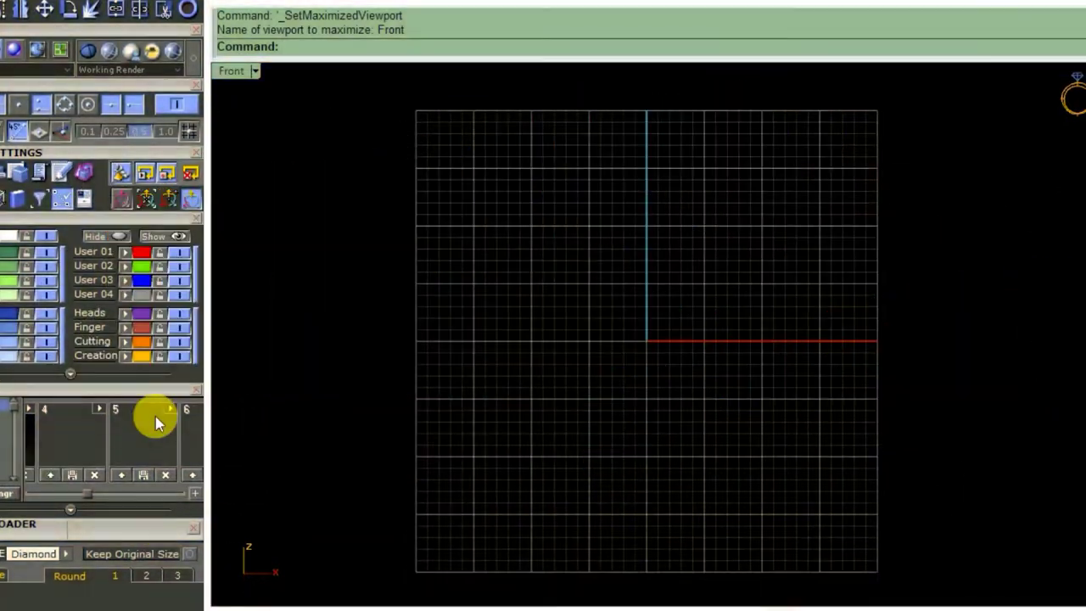
- Insert a 2.1 mm round diamond (.035 ct) at the origin from the Round Diamond Loader
scroll(155, 416, down, 5)
scroll(160, 428, up, 3)
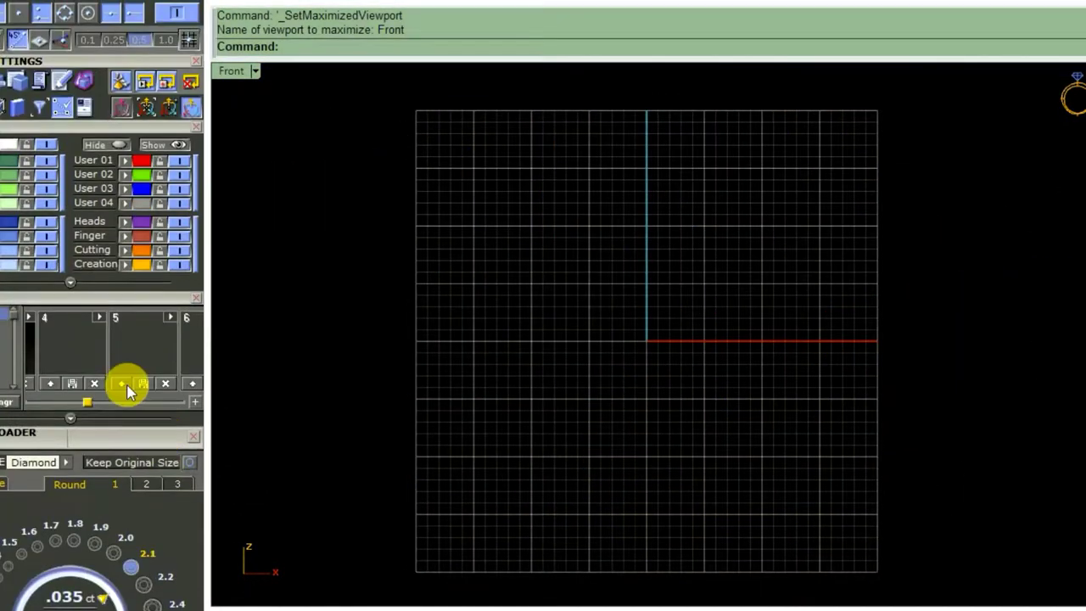
click(145, 301)
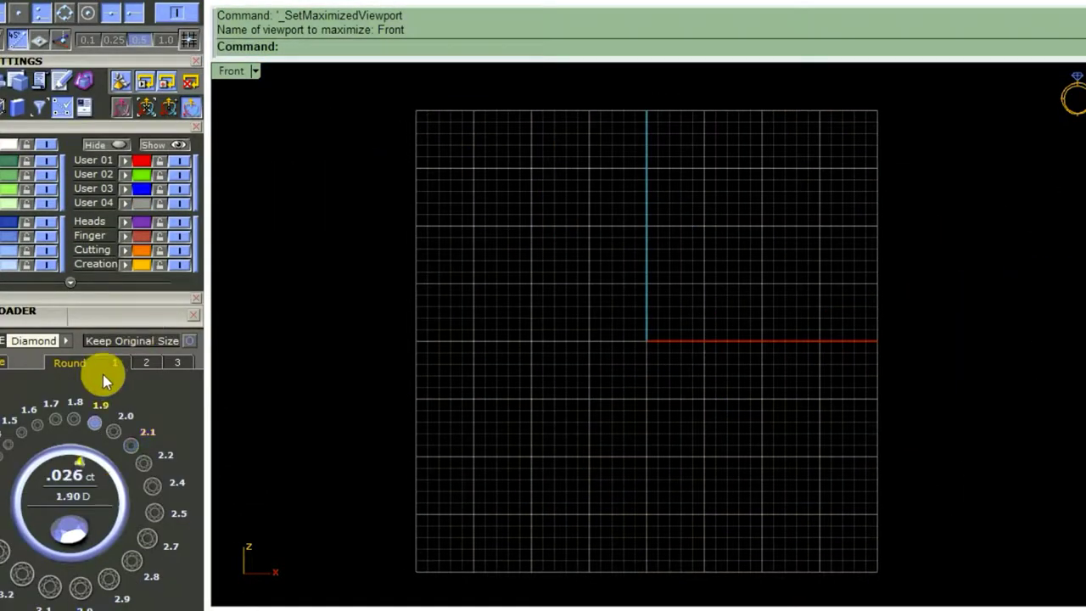
click(130, 445)
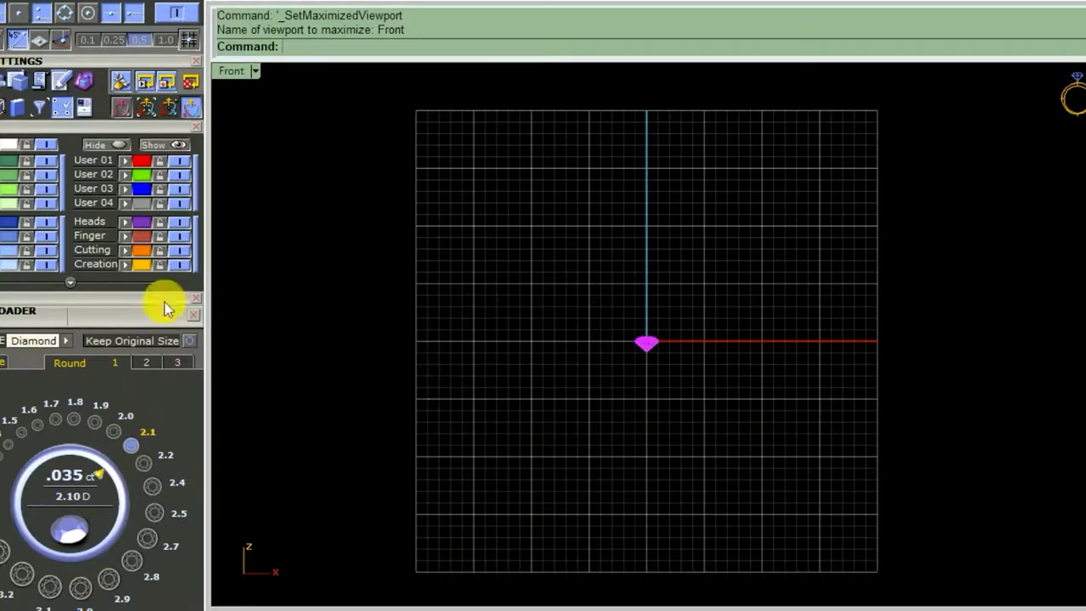
- Bring up the ring-size settings panel
drag(165, 307, 151, 545)
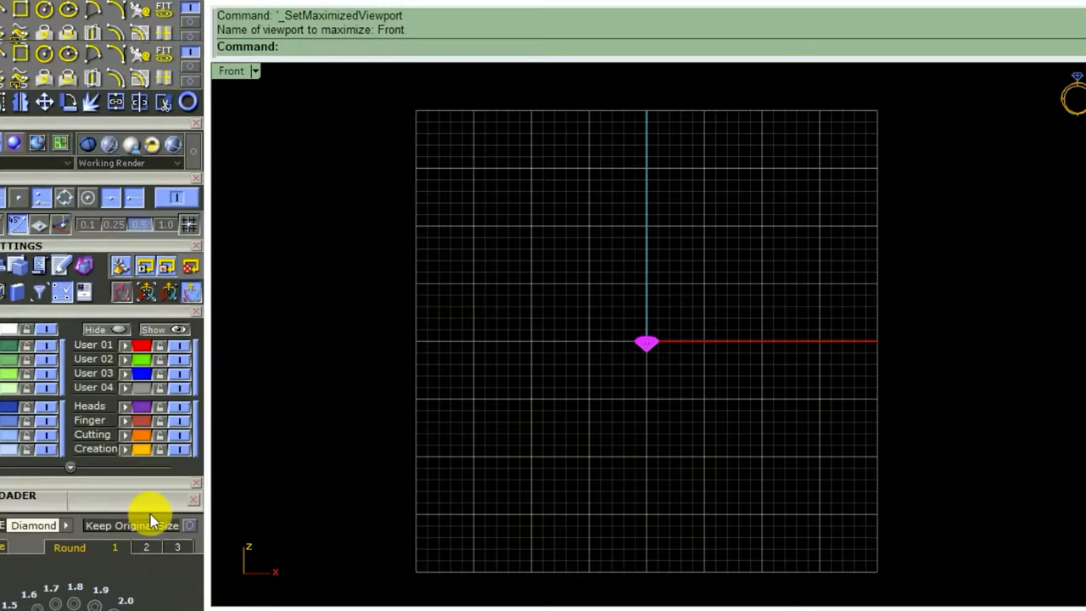
drag(150, 545, 150, 551)
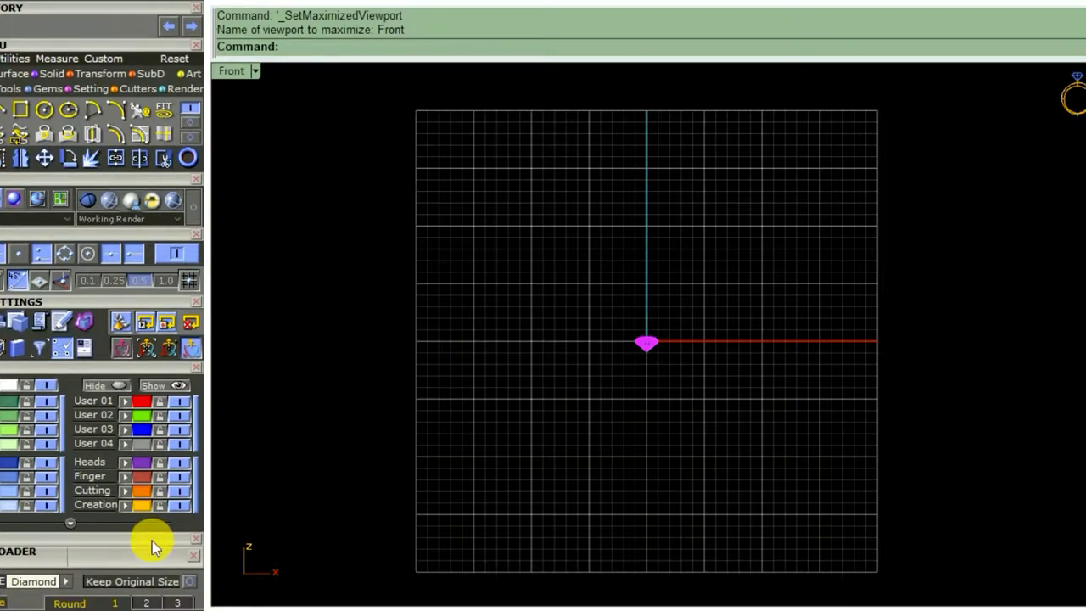
scroll(717, 348, up, 3)
scroll(665, 349, down, 2)
scroll(650, 362, down, 2)
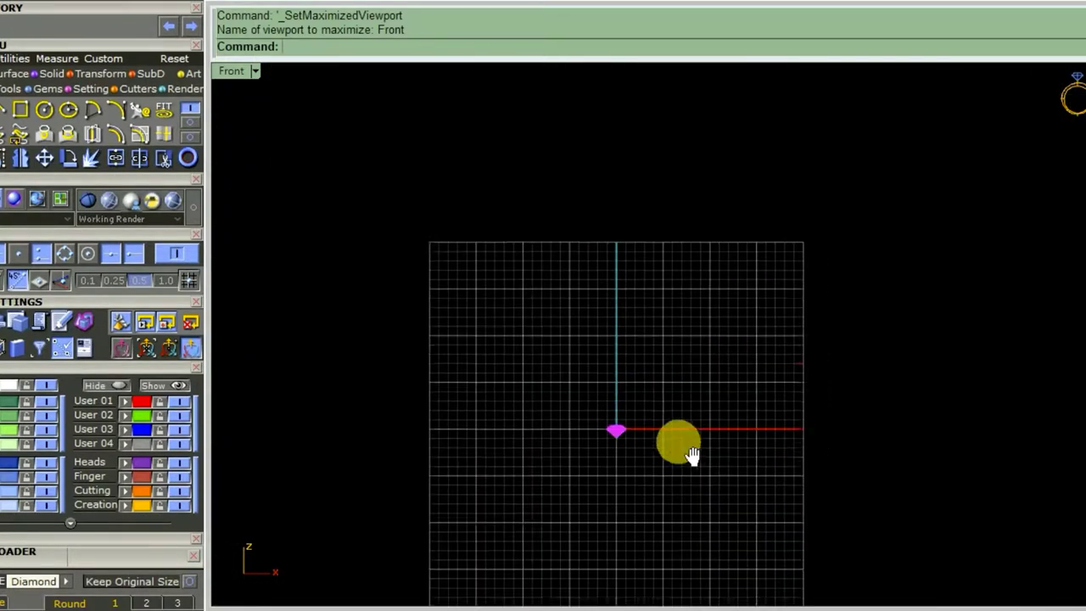
scroll(677, 441, up, 3)
scroll(615, 432, up, 1)
scroll(662, 435, down, 3)
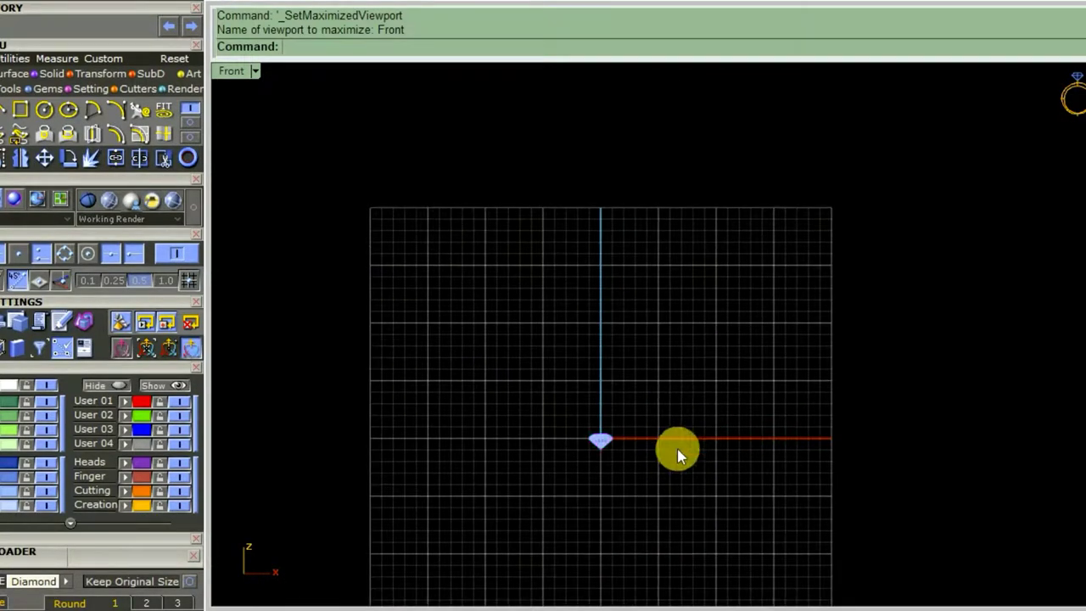
scroll(645, 441, up, 3)
scroll(628, 437, down, 2)
scroll(662, 429, down, 1)
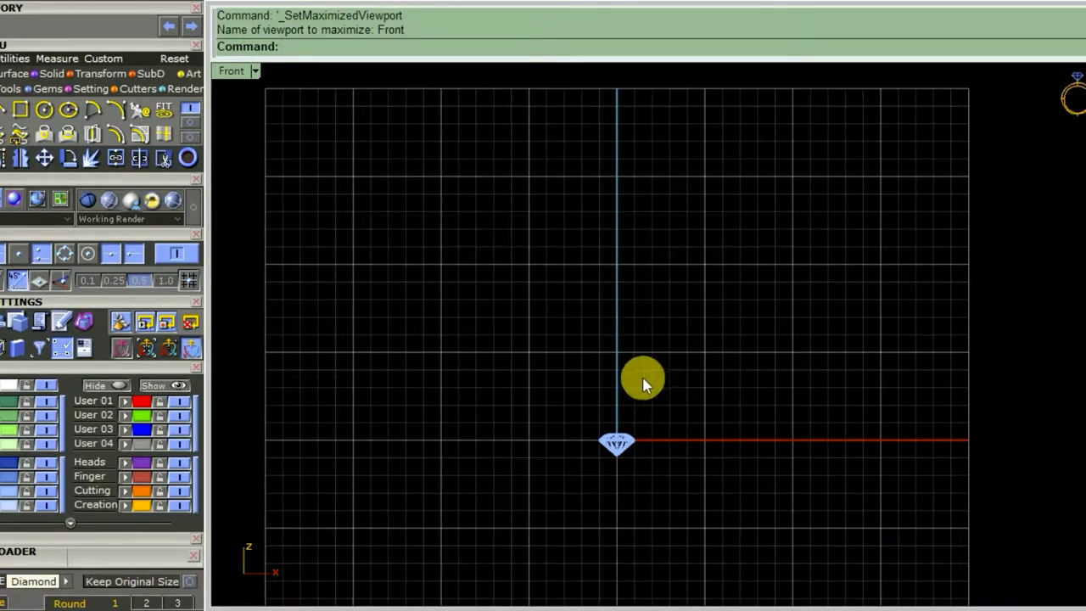
click(189, 161)
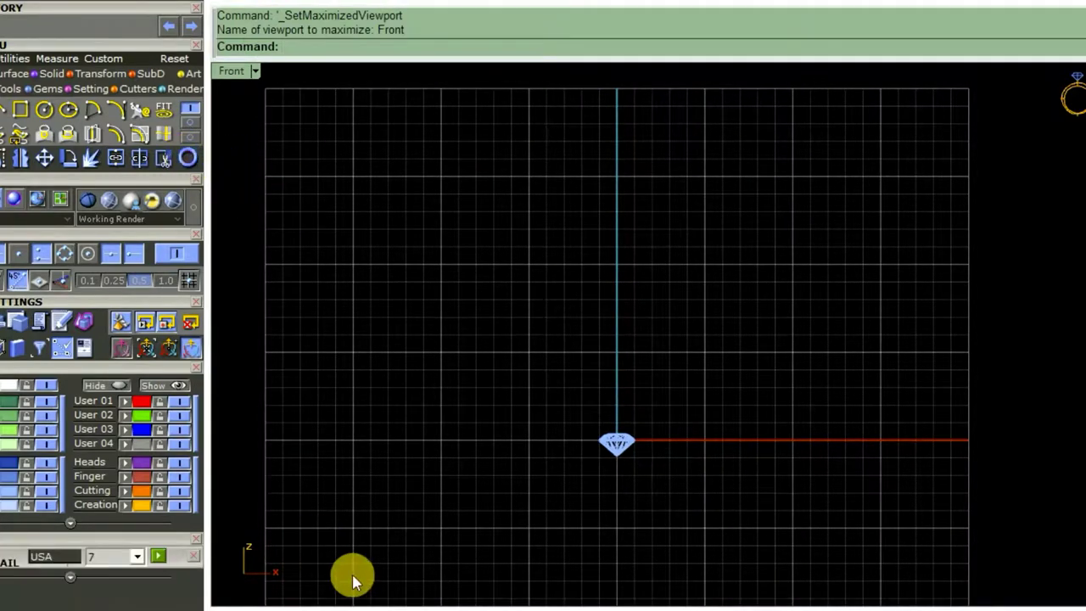
- Add a USA size 7 ring circle around the diamond
click(158, 557)
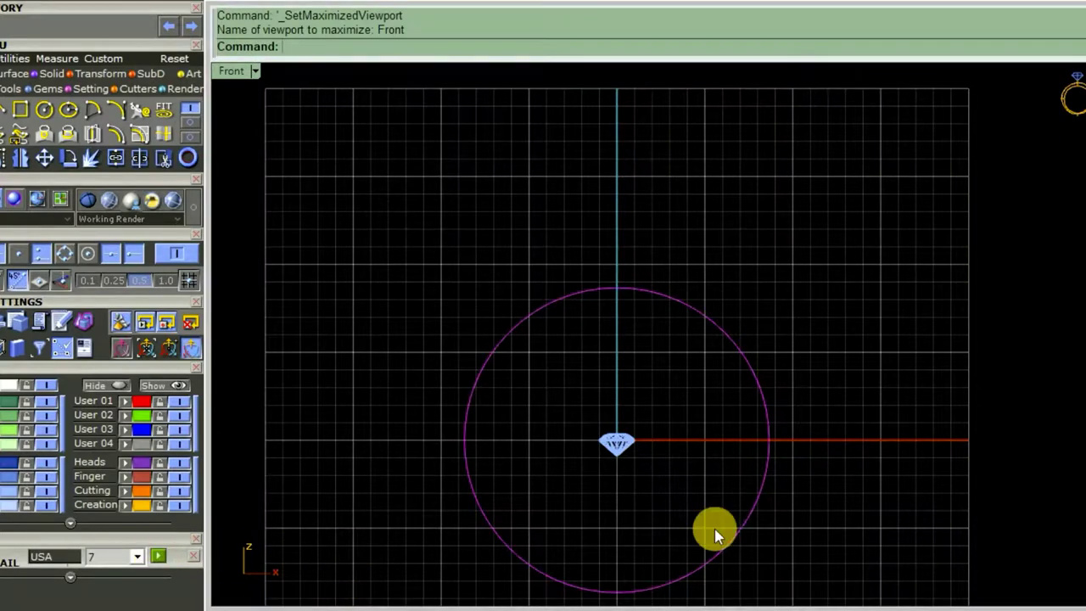
scroll(643, 437, up, 3)
scroll(643, 453, down, 1)
scroll(636, 466, down, 1)
- Lift the diamond with the gumball so its culet rests on top of the circle
click(636, 469)
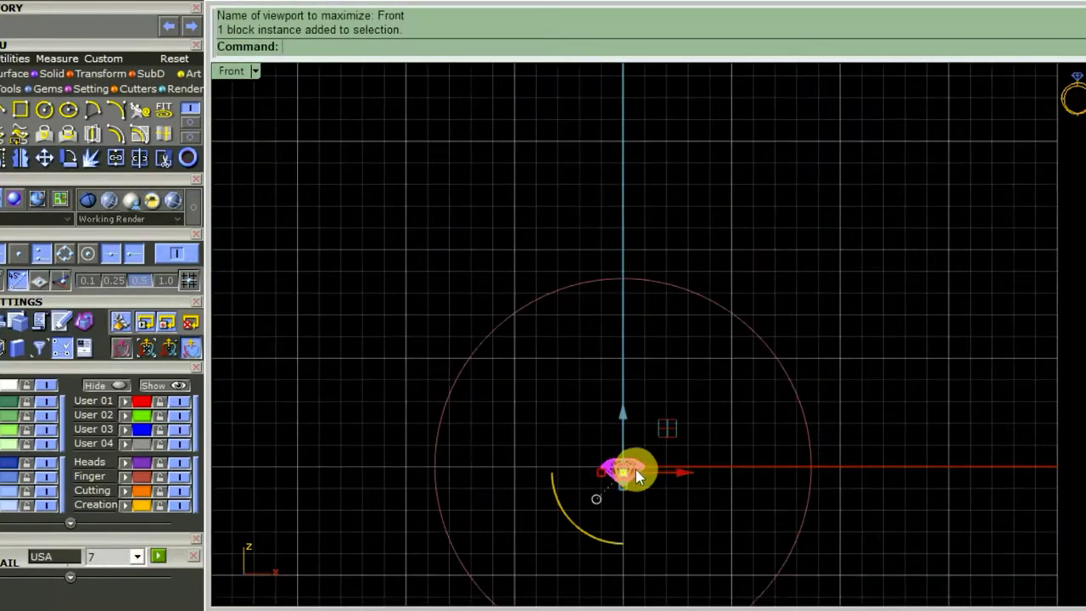
drag(624, 415, 630, 209)
scroll(630, 209, up, 5)
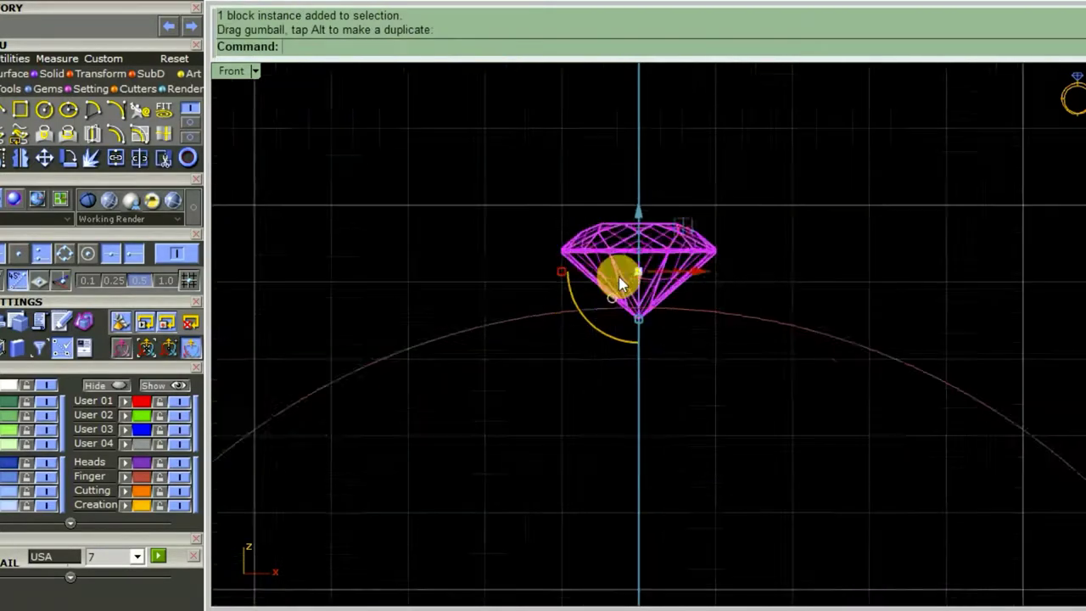
scroll(619, 274, up, 3)
scroll(645, 293, down, 5)
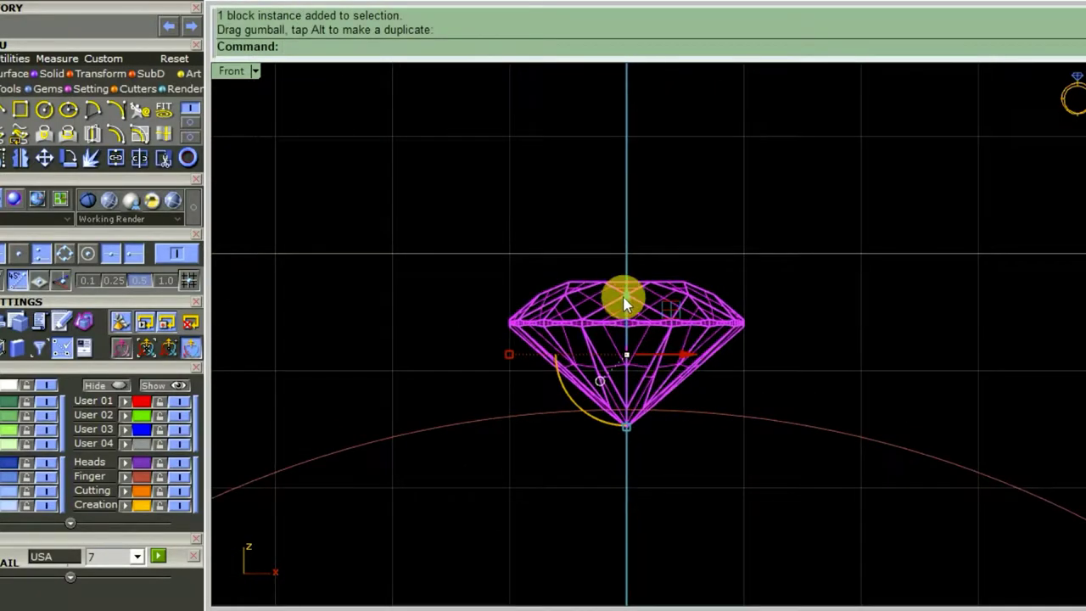
drag(626, 287, 627, 270)
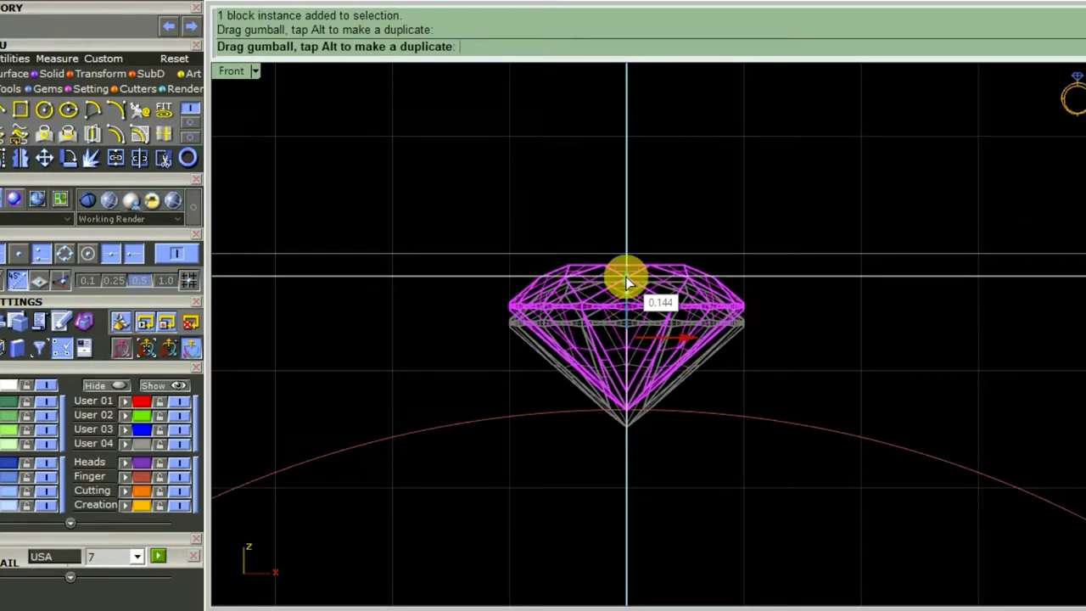
click(652, 431)
scroll(634, 416, up, 5)
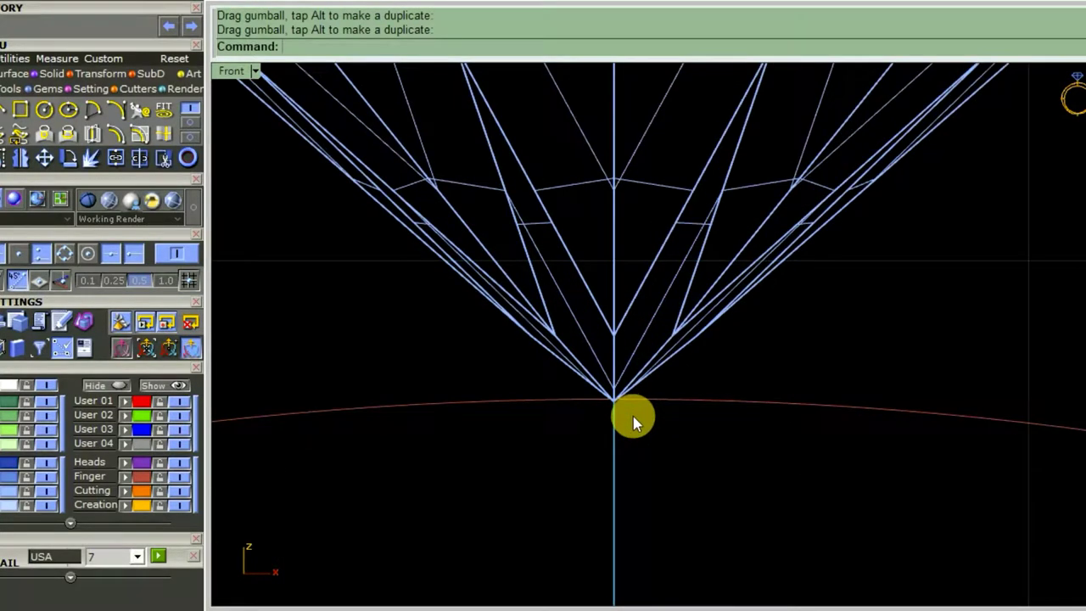
scroll(633, 416, down, 4)
click(628, 414)
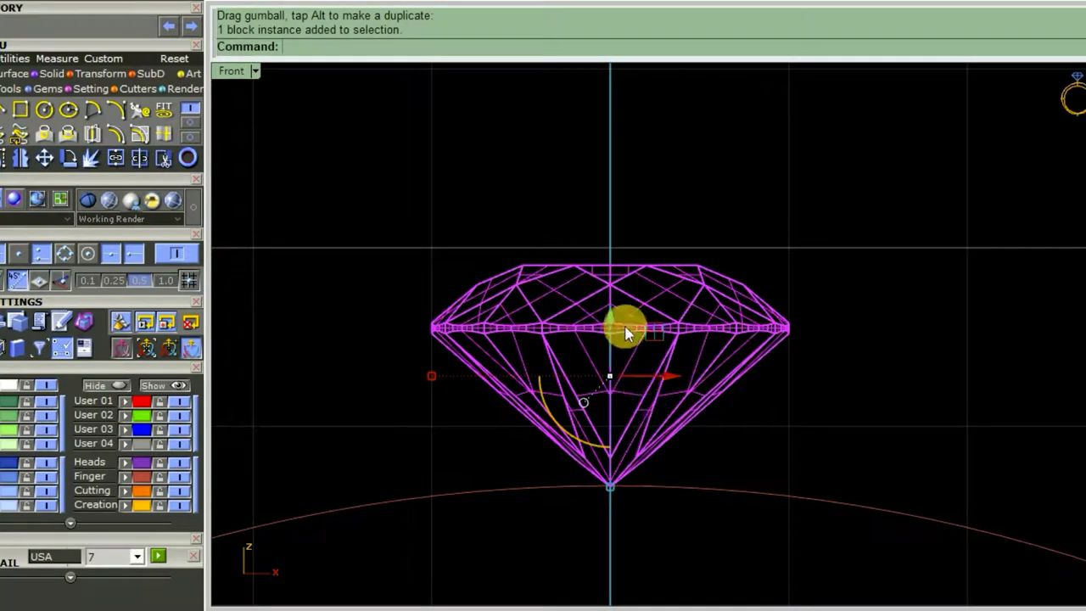
drag(612, 314, 611, 314)
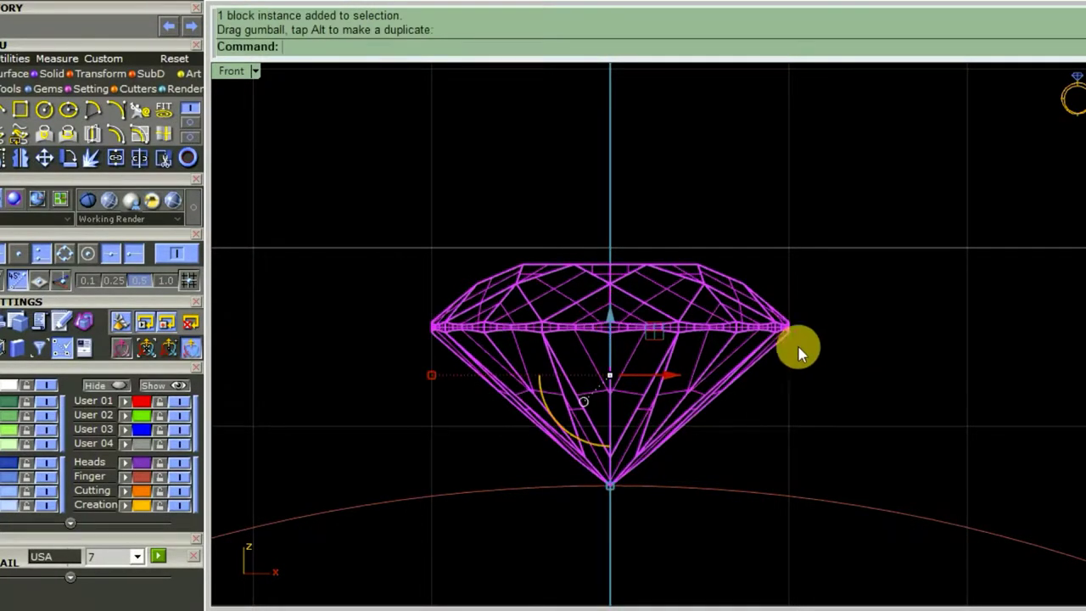
key(Escape)
scroll(764, 324, down, 3)
scroll(591, 315, up, 1)
- Move the diamond 0.5 upward so it floats just above the circle
click(592, 317)
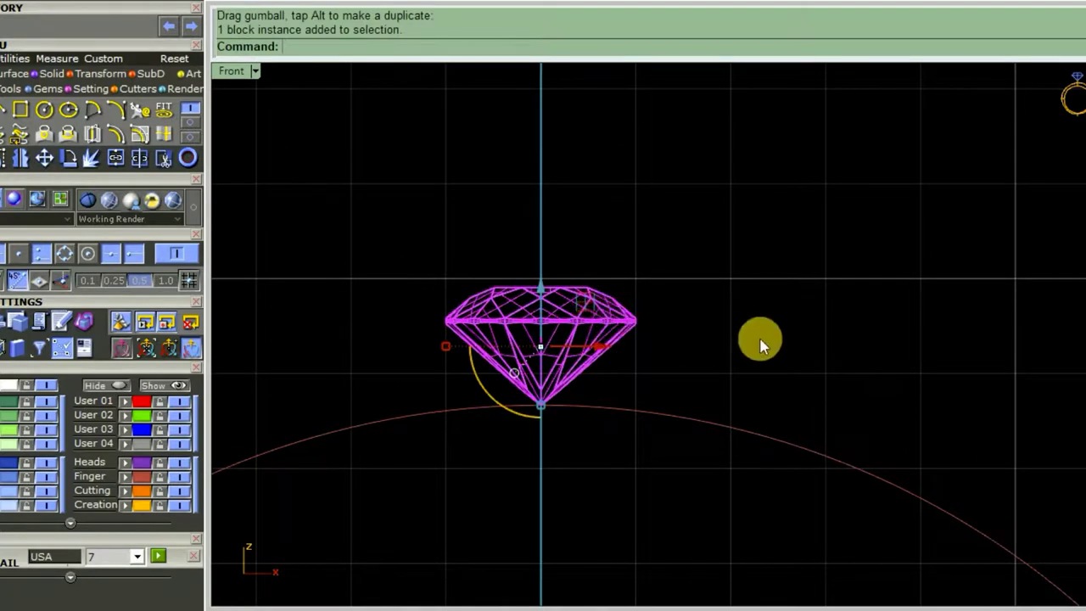
text(m)
key(Return)
click(779, 374)
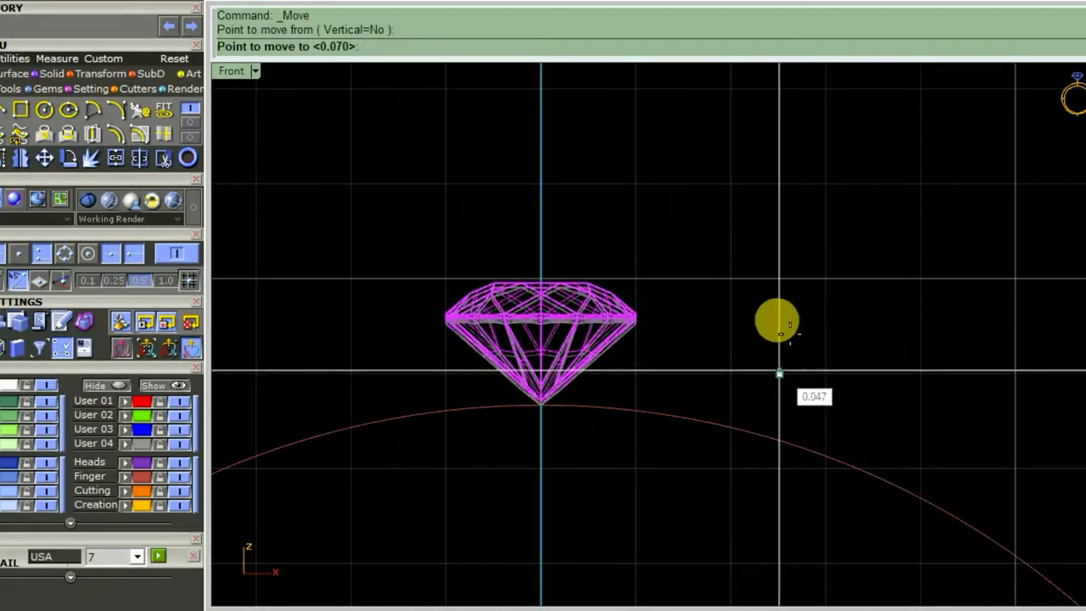
key(Return)
click(779, 326)
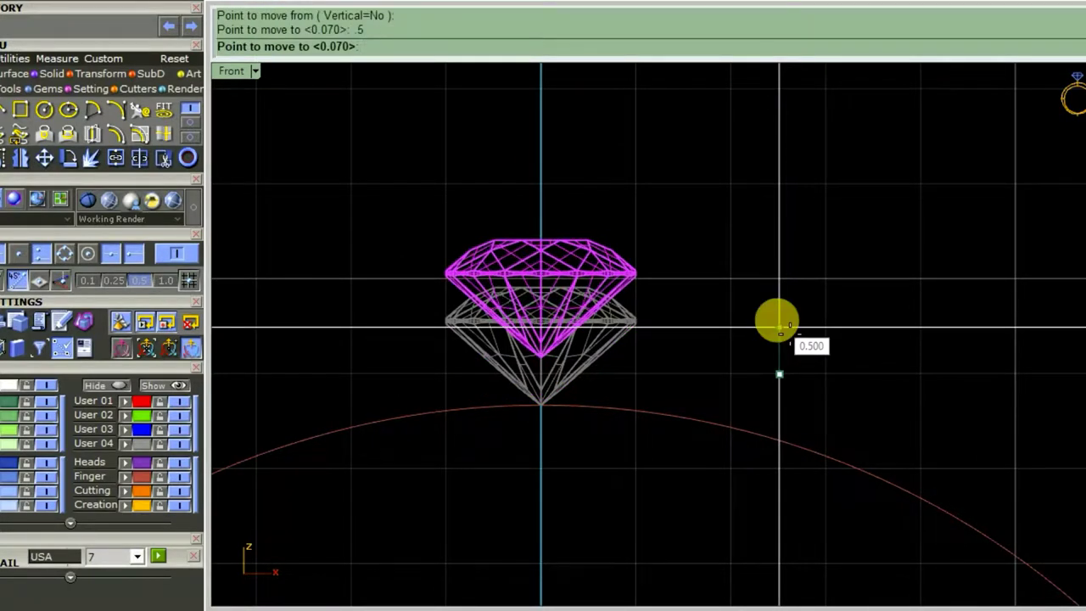
- Pan to show the whole ring circle and shrink the command area to enlarge the viewport
scroll(713, 342, down, 3)
right_drag(660, 359, 692, 322)
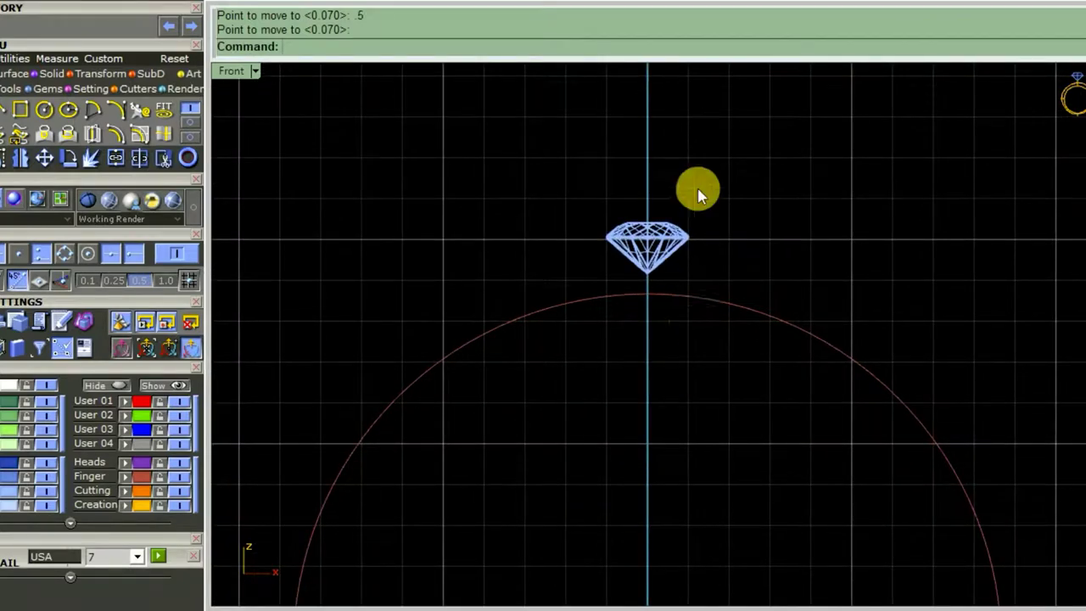
drag(713, 61, 712, 53)
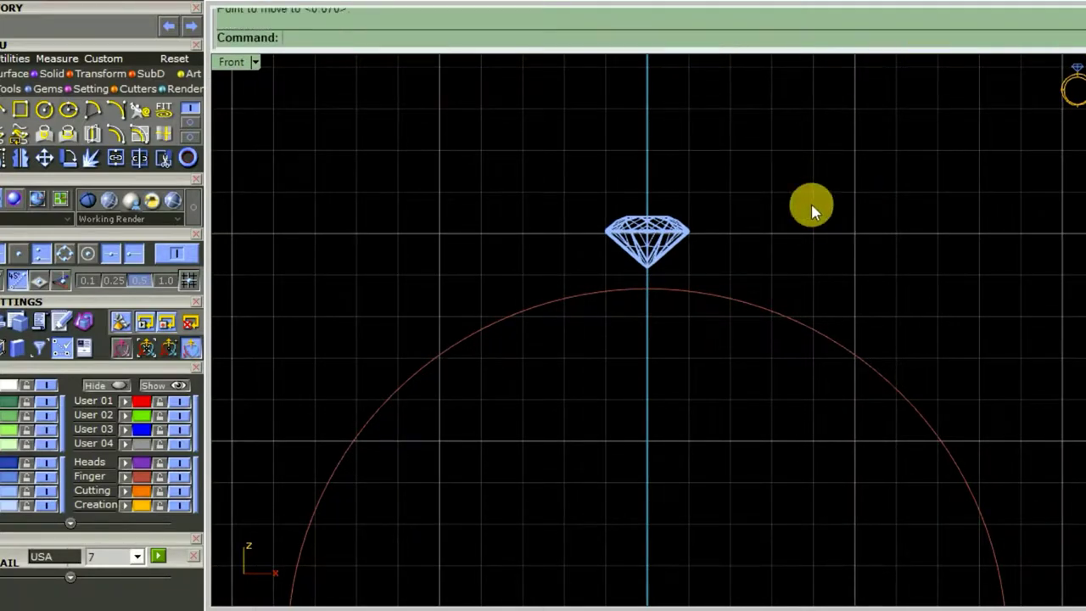
scroll(811, 207, down, 2)
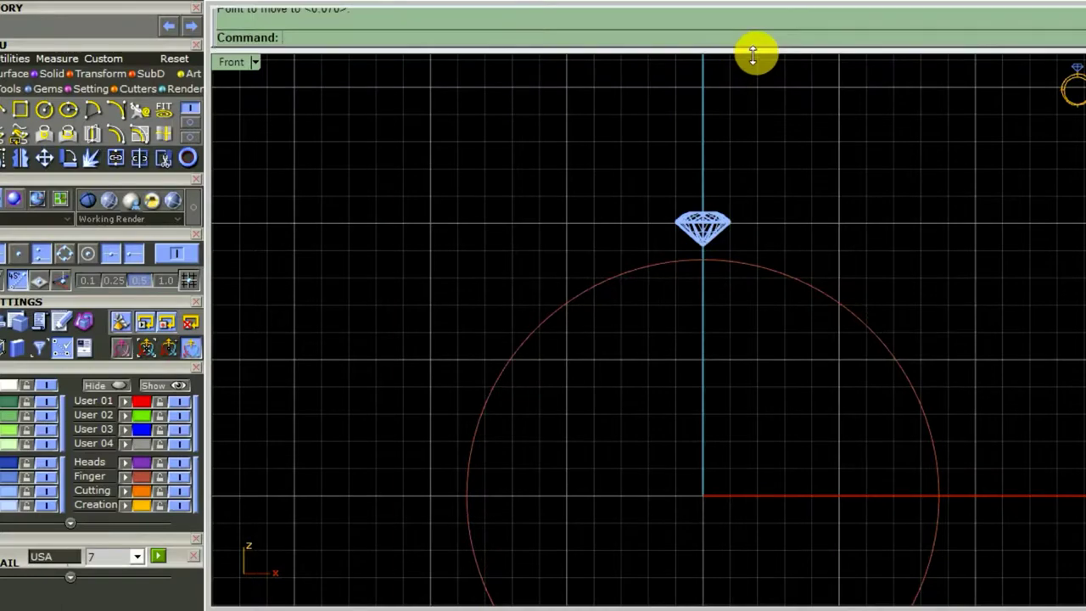
drag(753, 57, 754, 54)
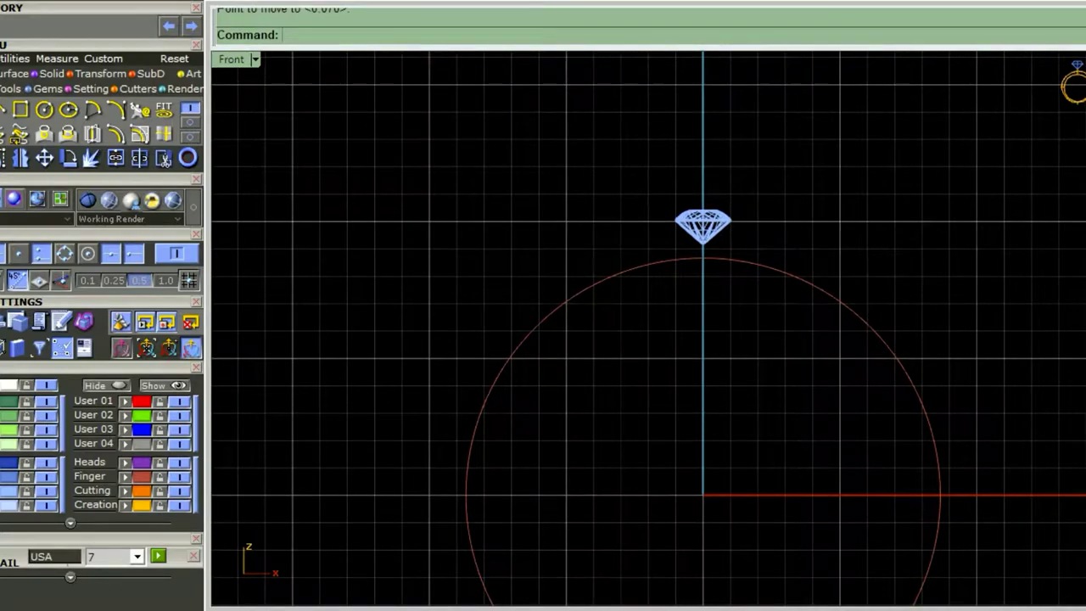
- Orbit the maximized Perspective view to inspect the diamond on the ring circle
key(ctrl+F4)
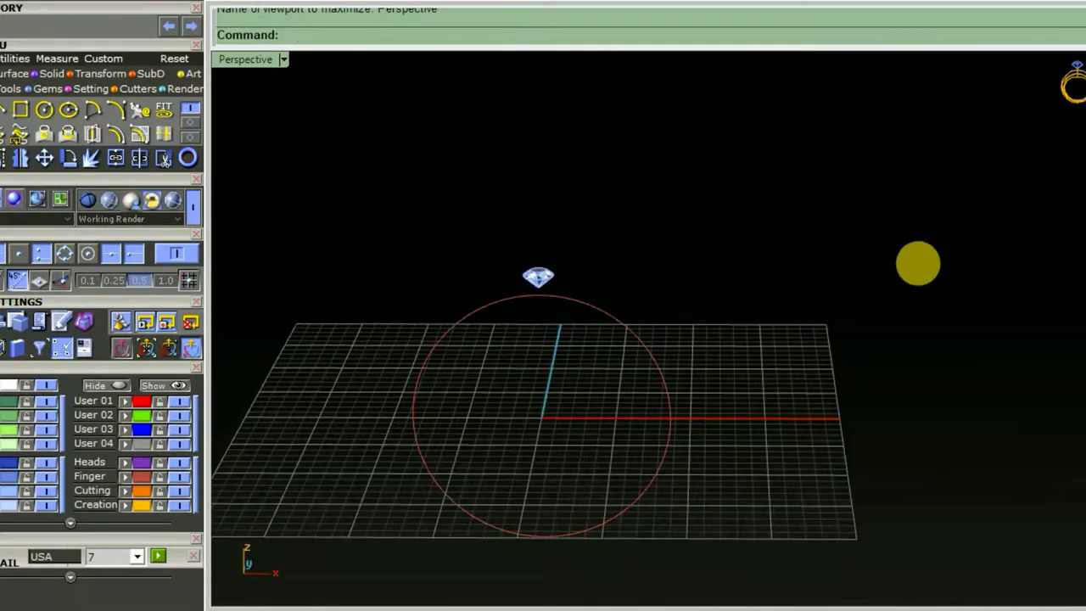
mouse_move(920, 262)
right_down()
mouse_move(618, 228)
mouse_move(567, 310)
mouse_move(917, 209)
mouse_move(688, 230)
mouse_move(598, 333)
mouse_move(781, 336)
right_up()
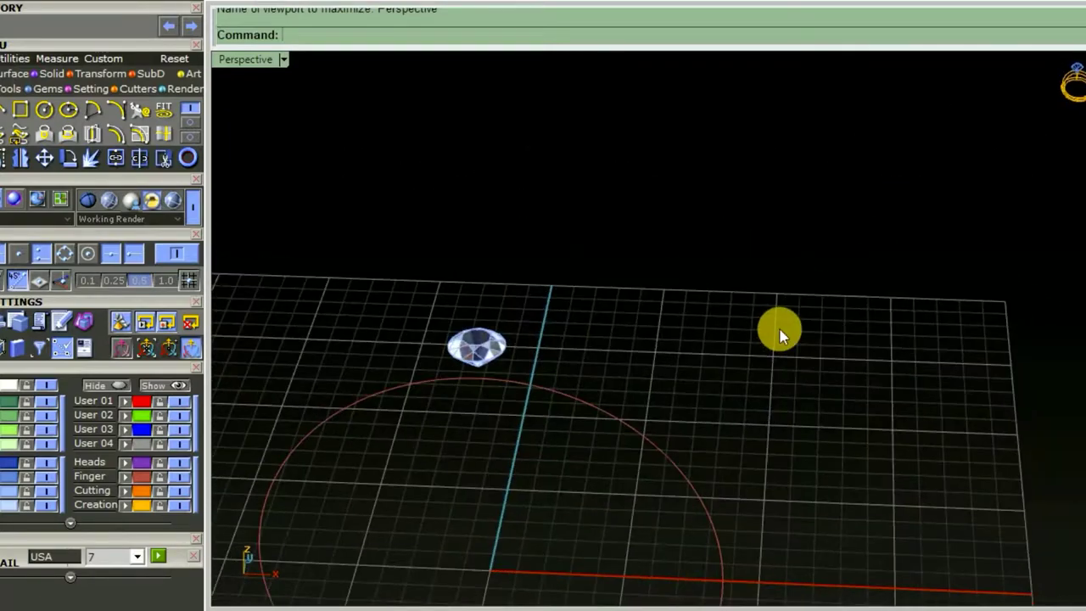
scroll(727, 293, down, 3)
scroll(699, 293, down, 1)
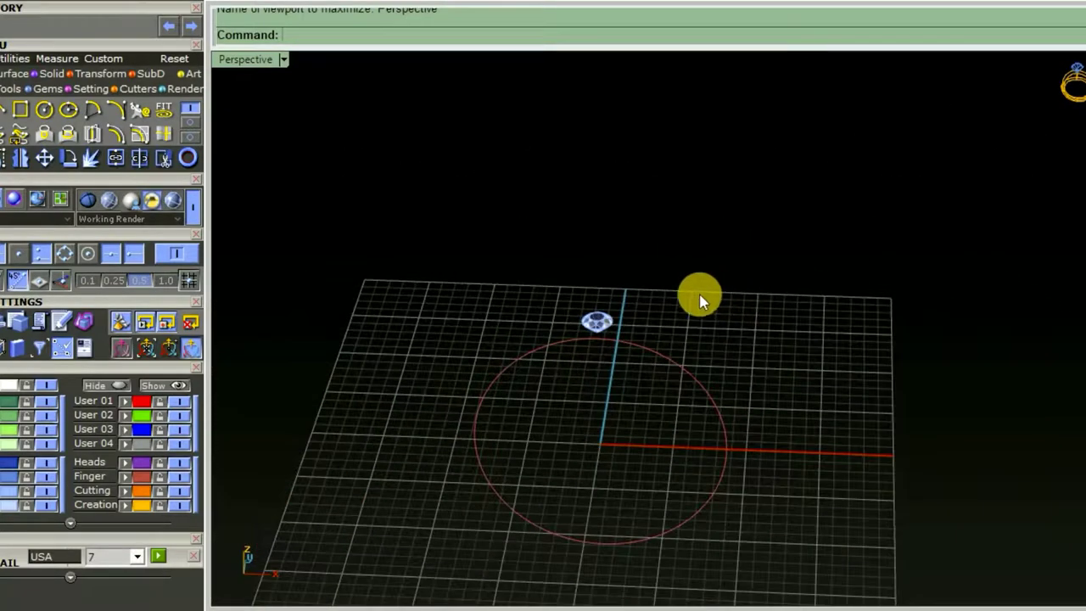
scroll(610, 337, up, 5)
scroll(761, 369, down, 2)
mouse_move(610, 335)
right_down()
mouse_move(762, 369)
mouse_move(735, 260)
mouse_move(630, 277)
right_up()
scroll(735, 259, down, 1)
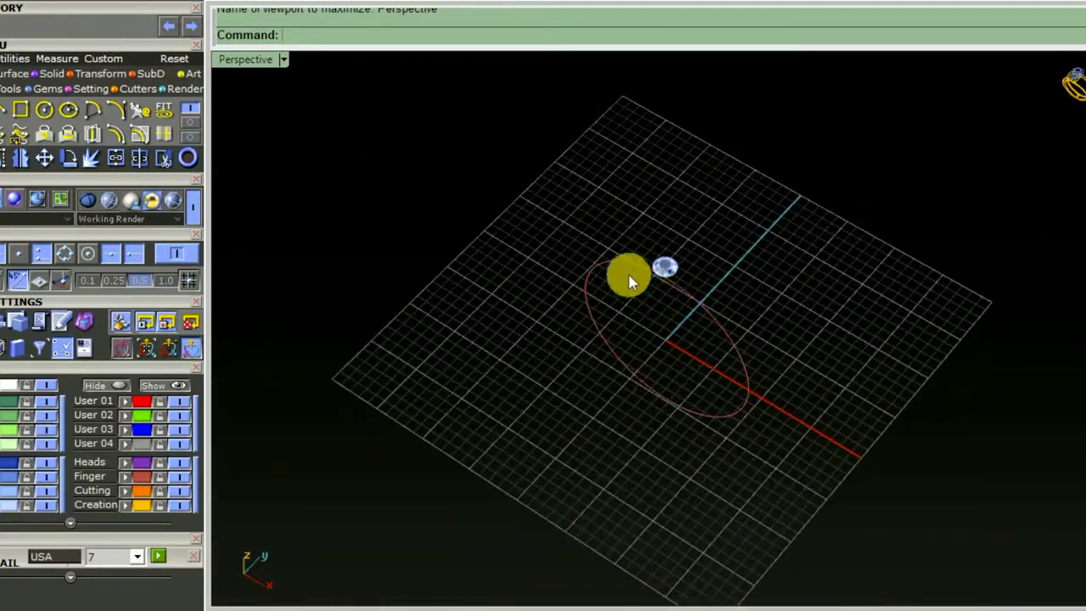
scroll(567, 233, up, 5)
scroll(567, 238, down, 3)
- Select the diamond and return to a maximized Front view zoomed toward it
click(616, 243)
scroll(679, 343, down, 2)
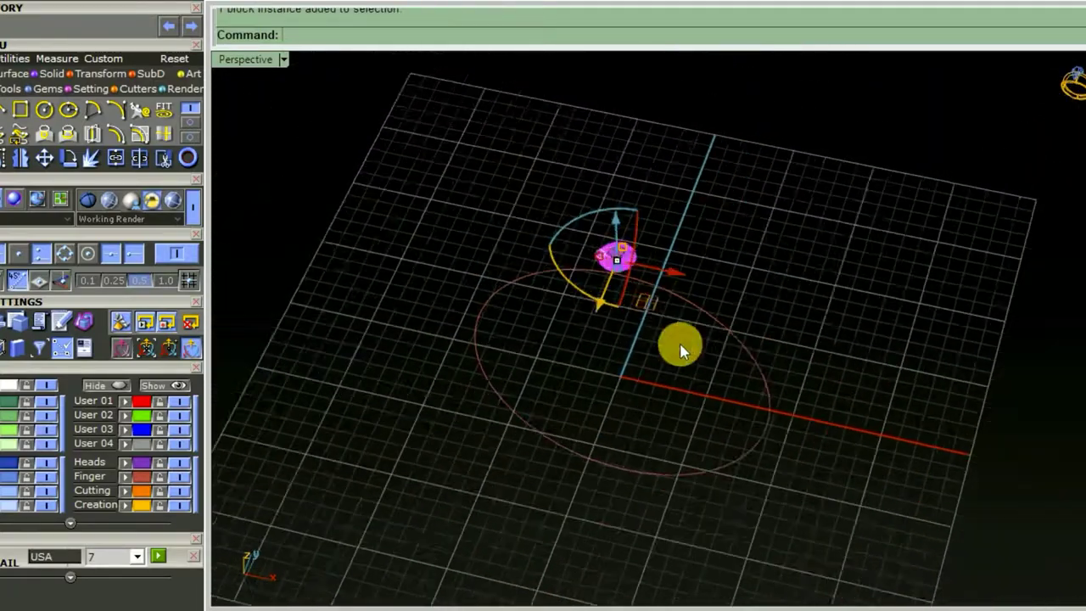
scroll(679, 345, up, 2)
mouse_move(715, 323)
right_down()
mouse_move(860, 291)
mouse_move(664, 314)
right_up()
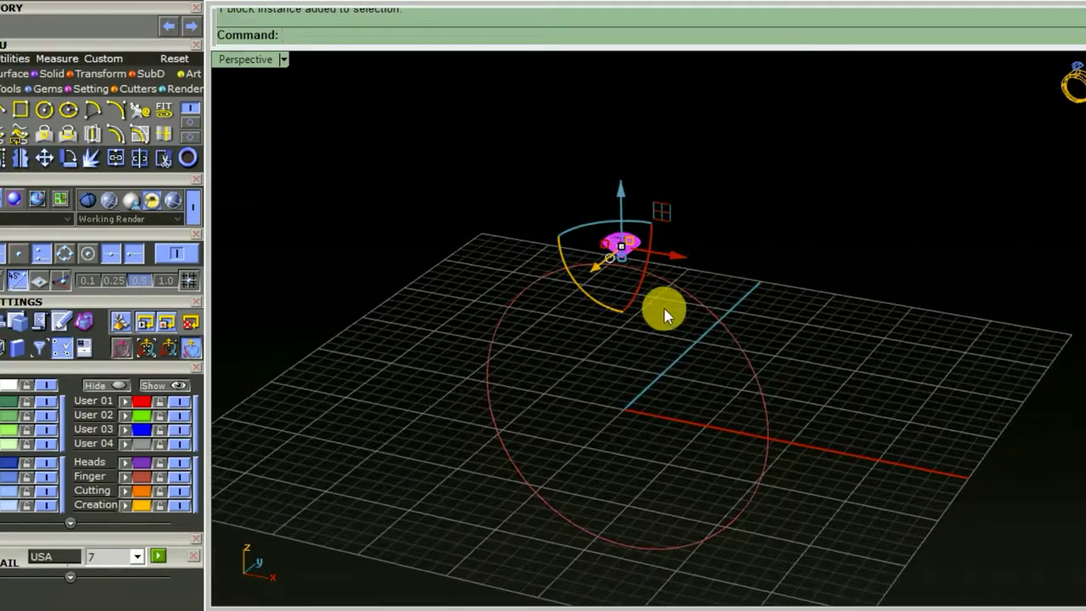
key(ctrl+F2)
scroll(696, 308, up, 2)
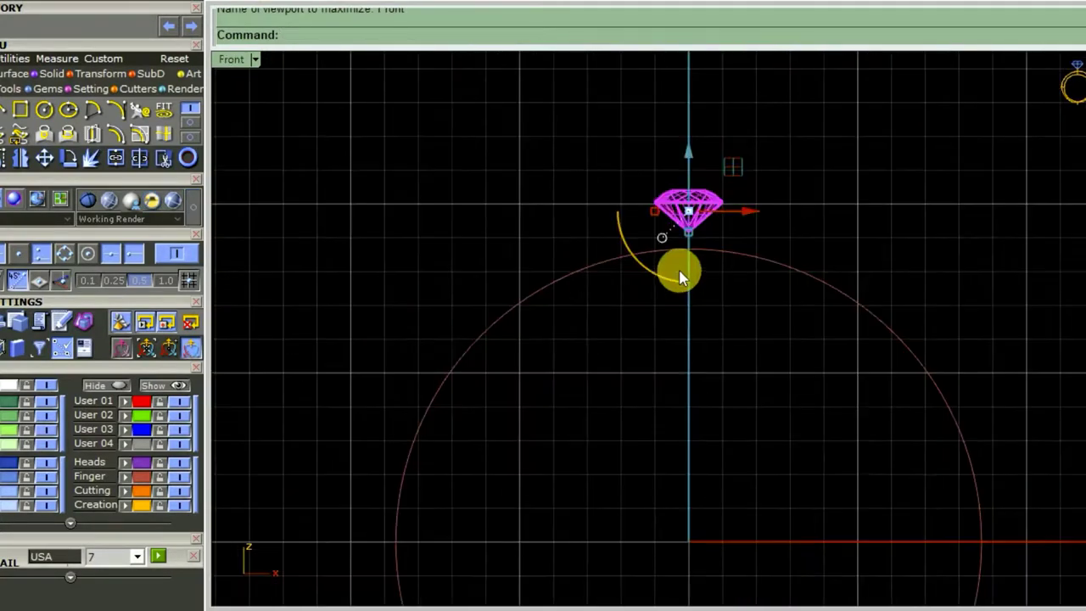
scroll(679, 272, up, 2)
- Polar-array the diamond into 29 copies over 360° around the origin
right_drag(764, 280, 766, 267)
key(Return)
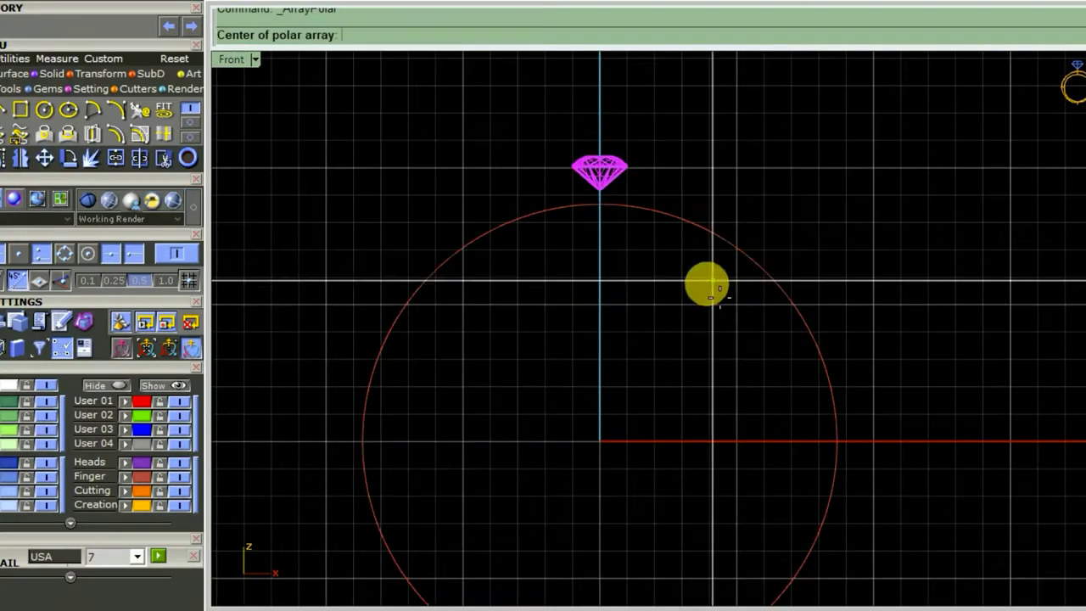
scroll(705, 283, down, 3)
text(0)
right_click(708, 316)
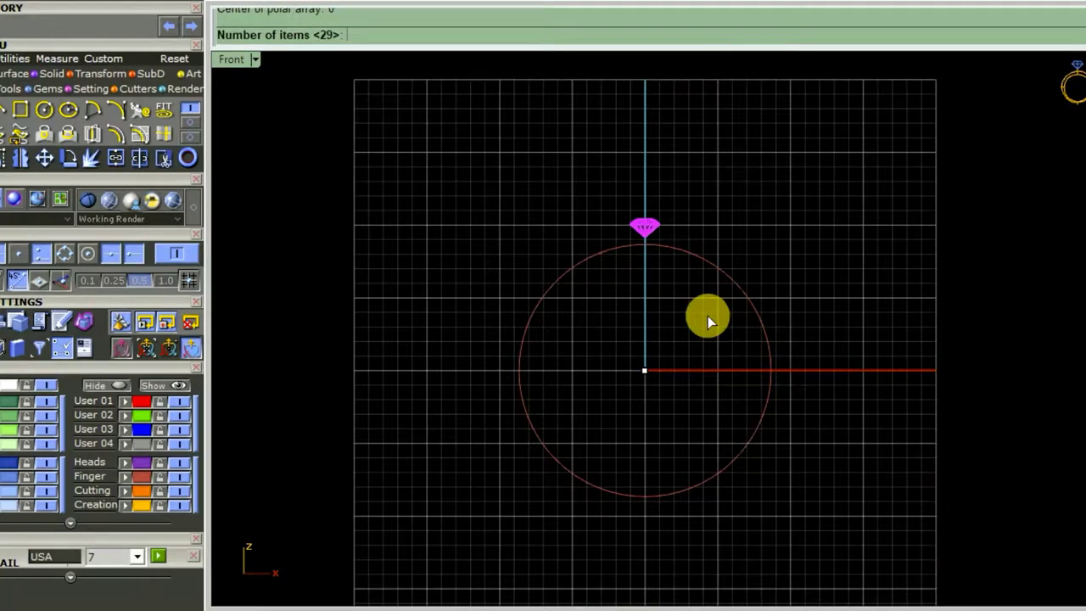
scroll(694, 297, up, 2)
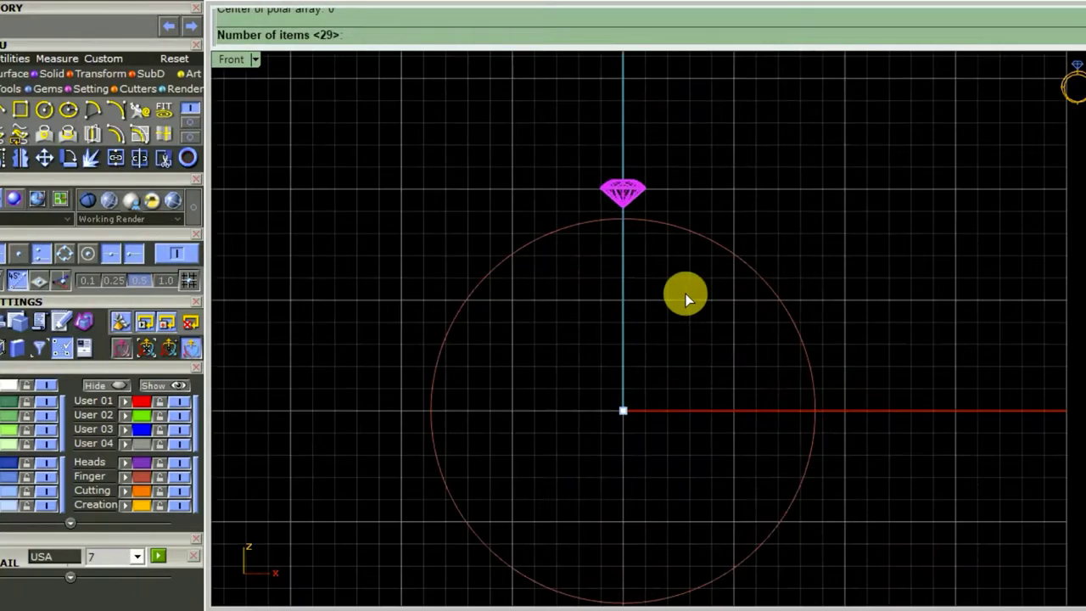
right_click(770, 300)
right_click(800, 297)
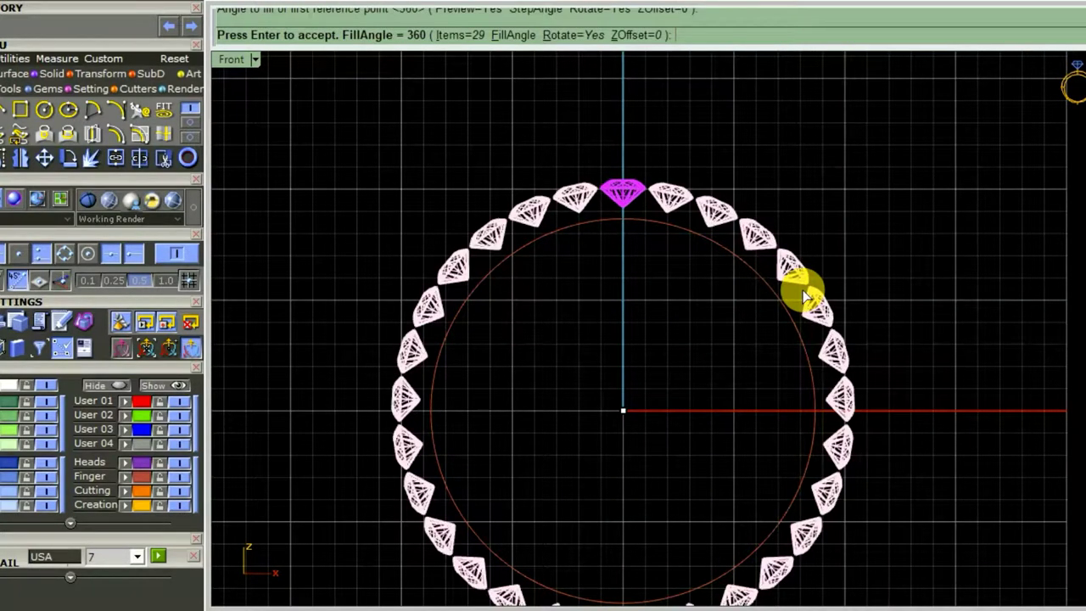
right_click(805, 297)
scroll(623, 167, up, 3)
scroll(538, 260, up, 2)
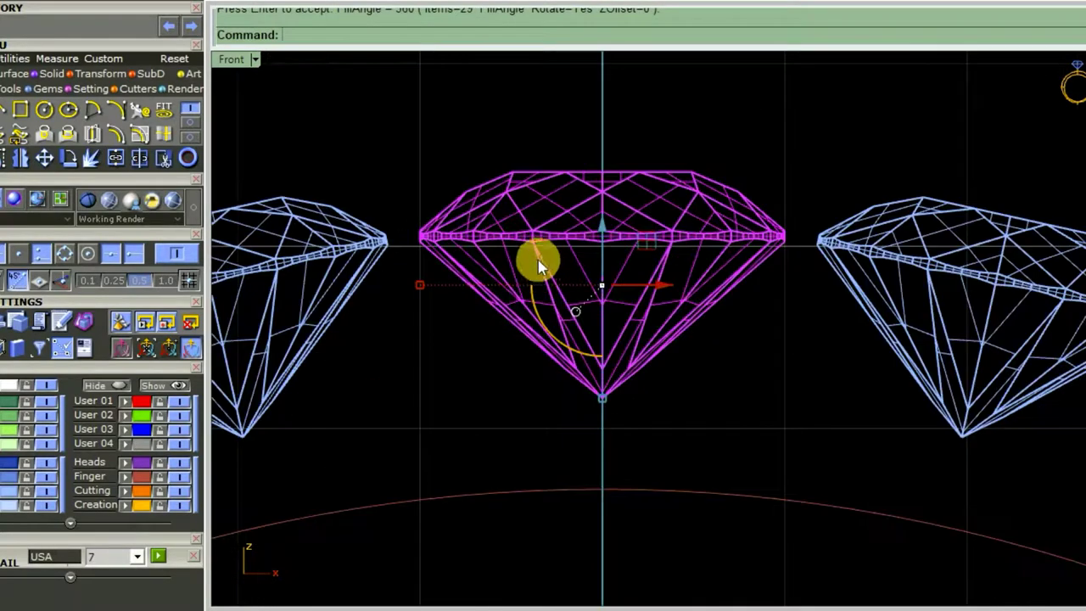
scroll(859, 377, down, 2)
scroll(795, 303, up, 3)
scroll(756, 365, up, 3)
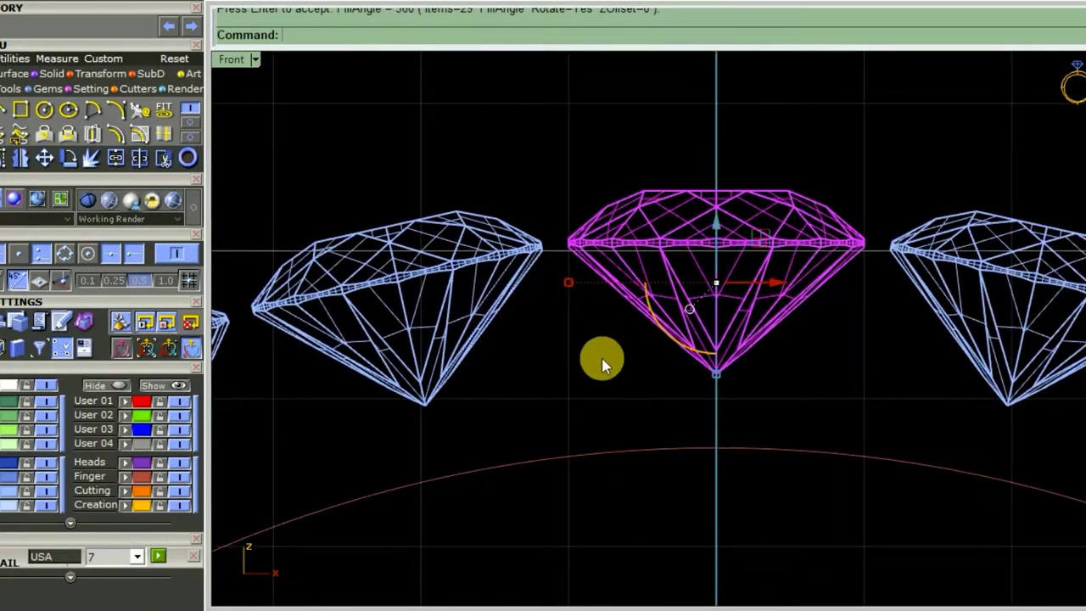
click(600, 354)
scroll(977, 347, up, 1)
scroll(708, 315, up, 1)
scroll(592, 274, up, 3)
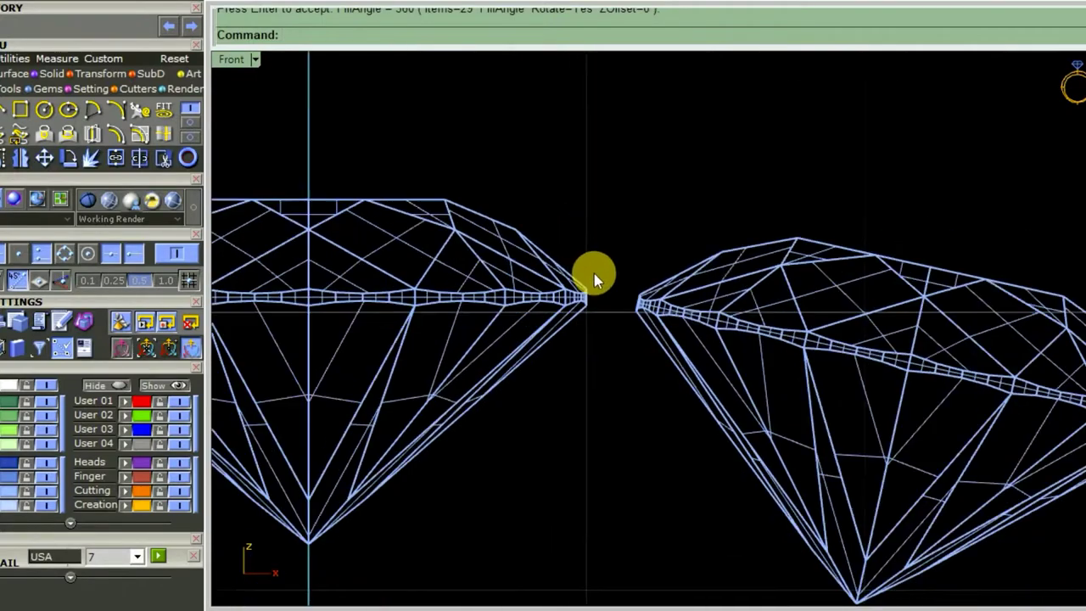
scroll(628, 310, down, 2)
scroll(628, 310, up, 2)
scroll(566, 364, down, 1)
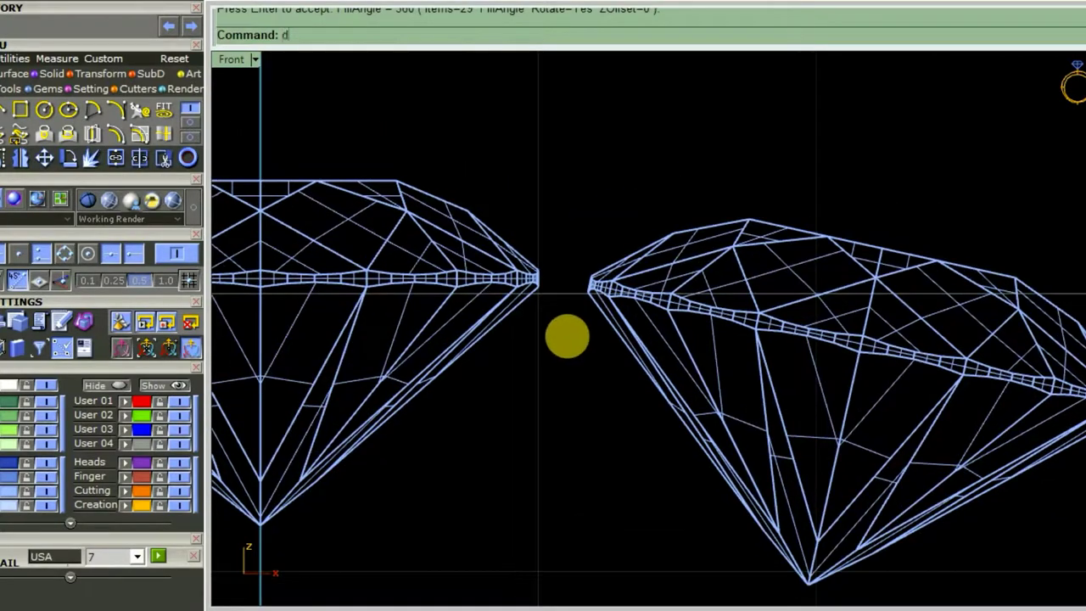
key(ctrl+d)
scroll(538, 278, up, 1)
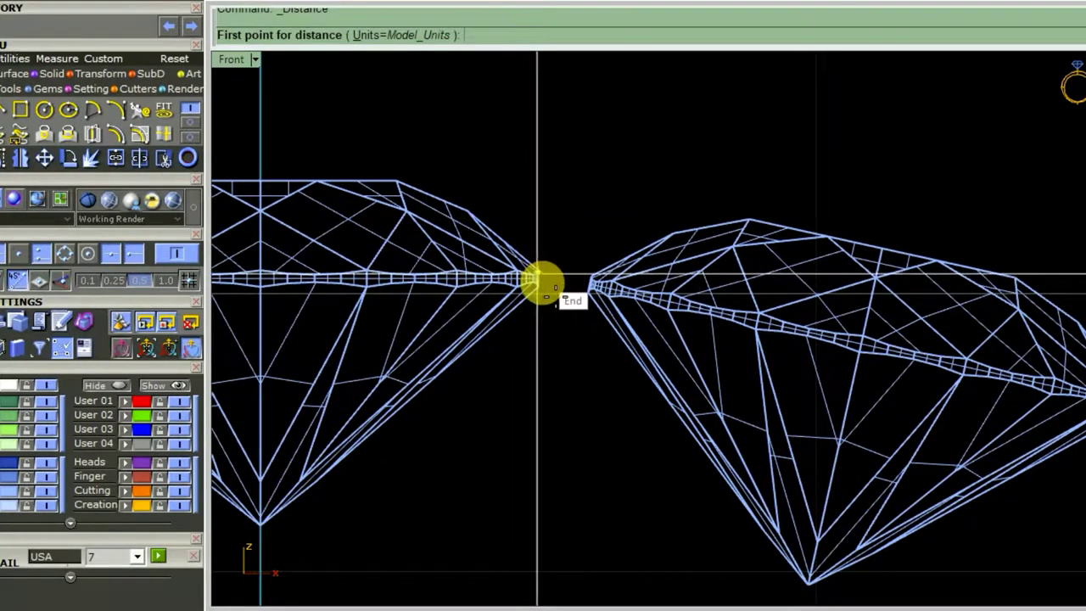
scroll(535, 277, up, 2)
scroll(531, 273, up, 1)
click(526, 270)
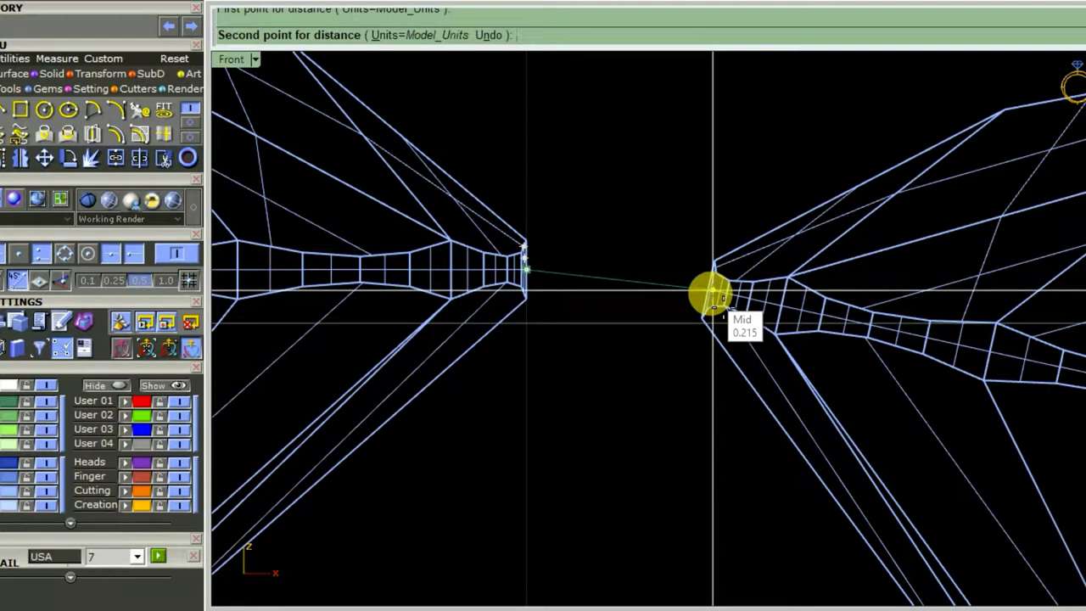
click(713, 293)
scroll(728, 281, down, 3)
scroll(728, 281, down, 2)
scroll(730, 288, down, 2)
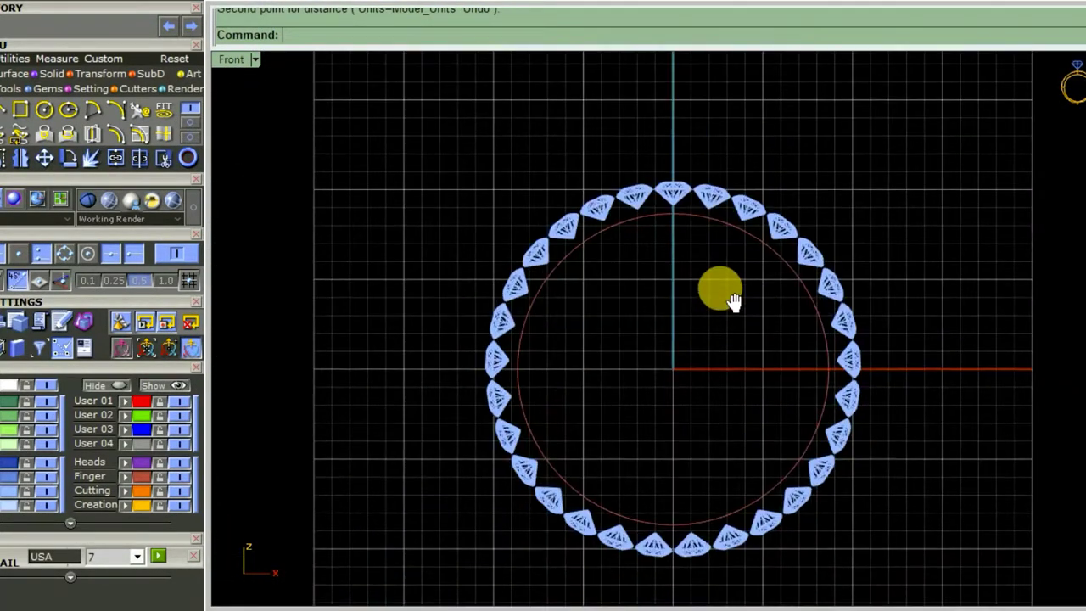
scroll(716, 267, up, 3)
scroll(705, 228, down, 1)
scroll(685, 286, down, 1)
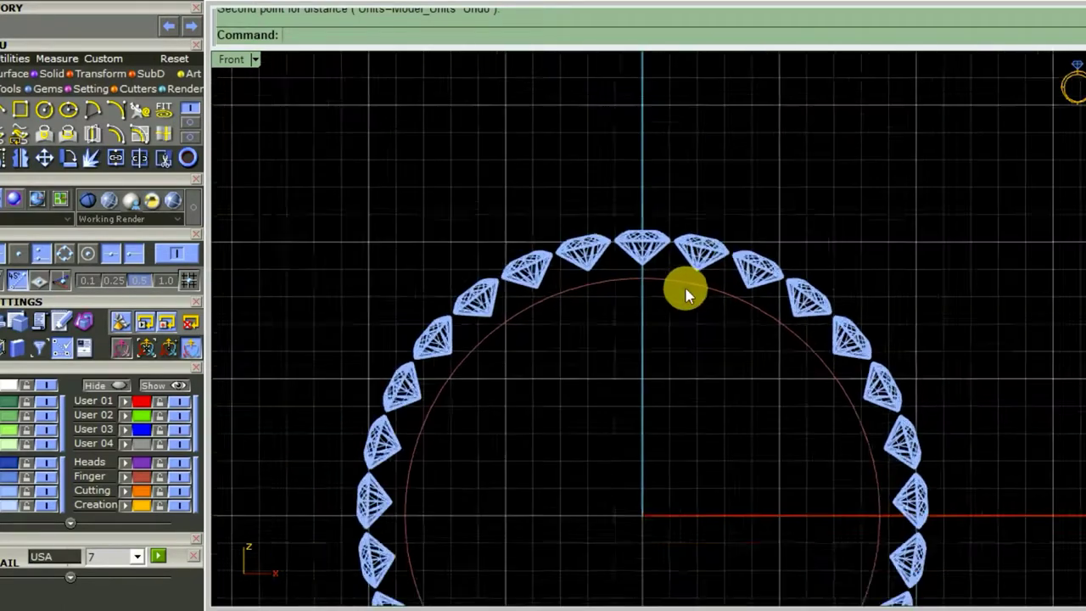
scroll(682, 314, down, 1)
text(sl)
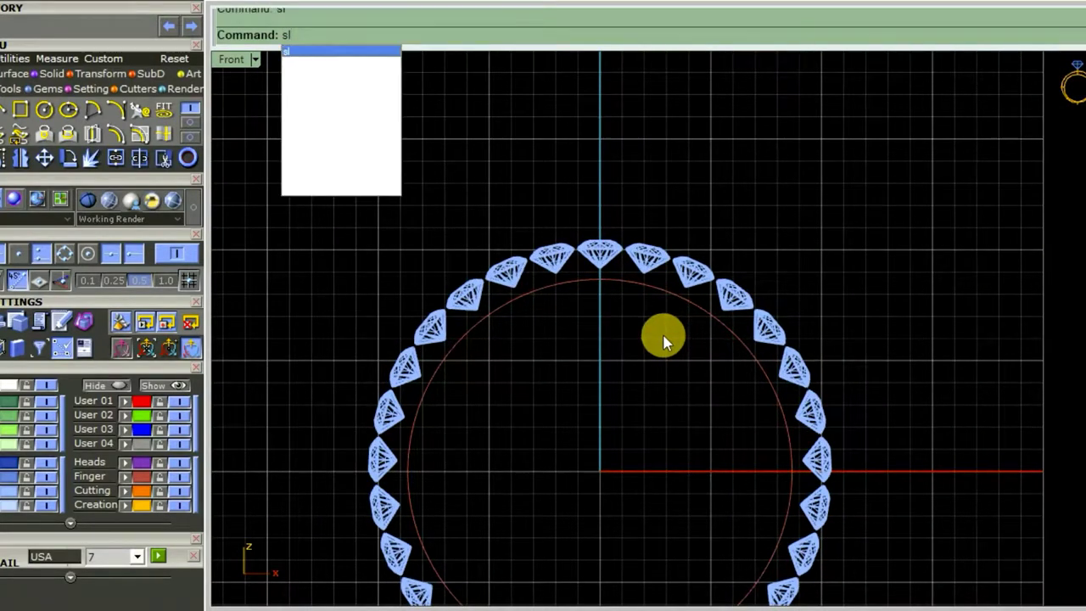
- Start a Bisector-mode line from the origin (0)
key(Return)
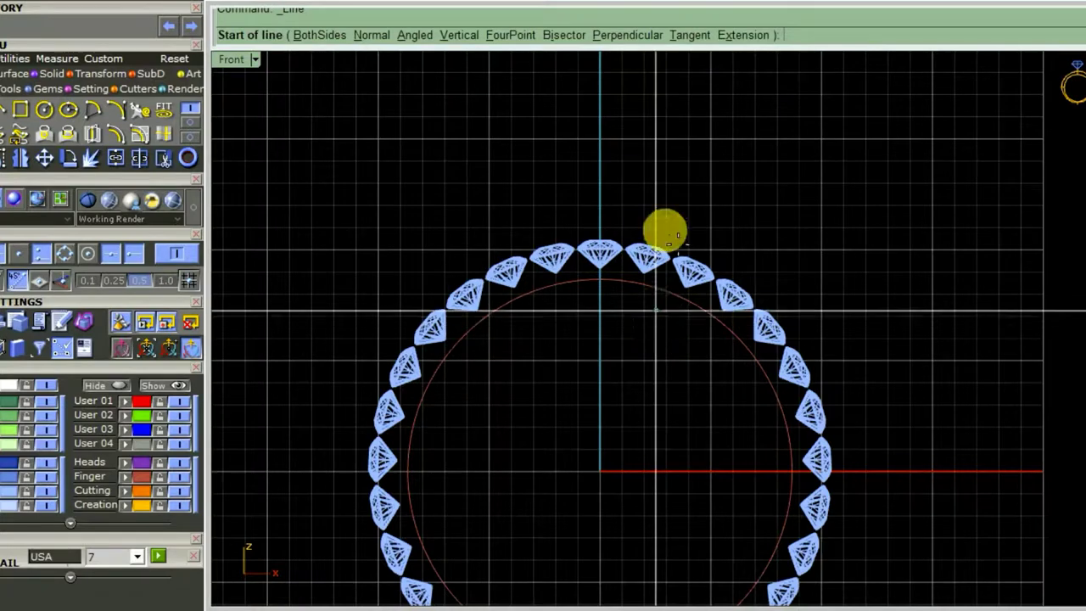
click(564, 35)
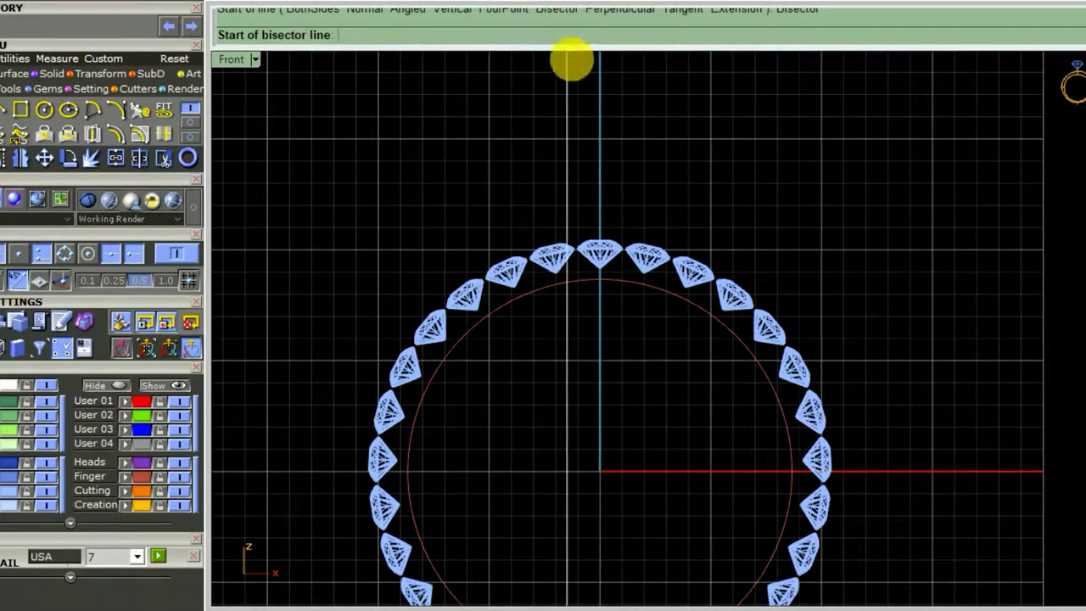
text(0)
key(Return)
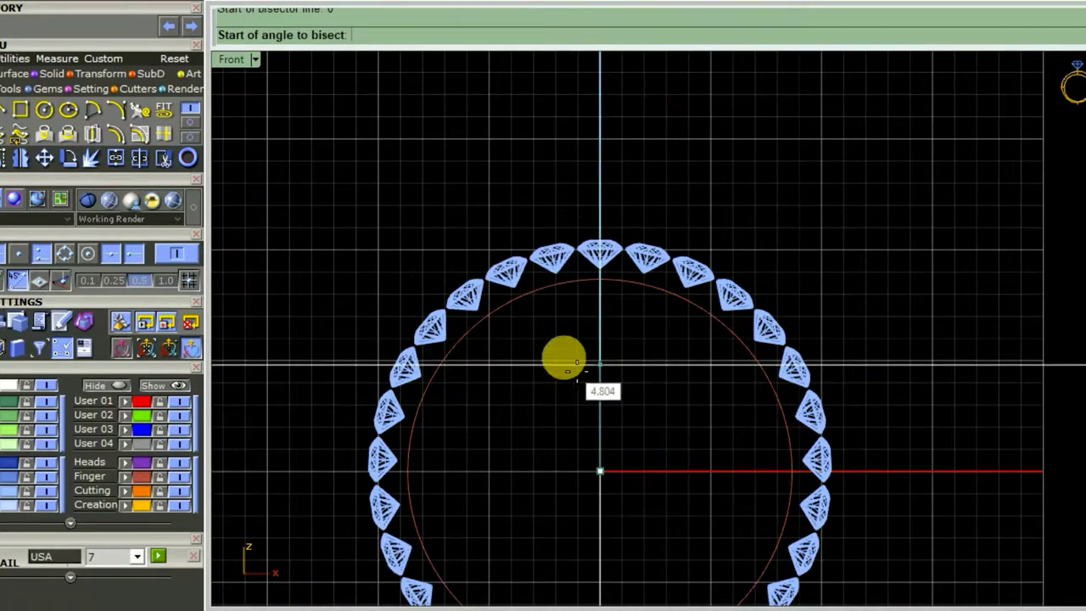
scroll(578, 241, up, 1)
scroll(598, 263, up, 1)
scroll(584, 267, up, 1)
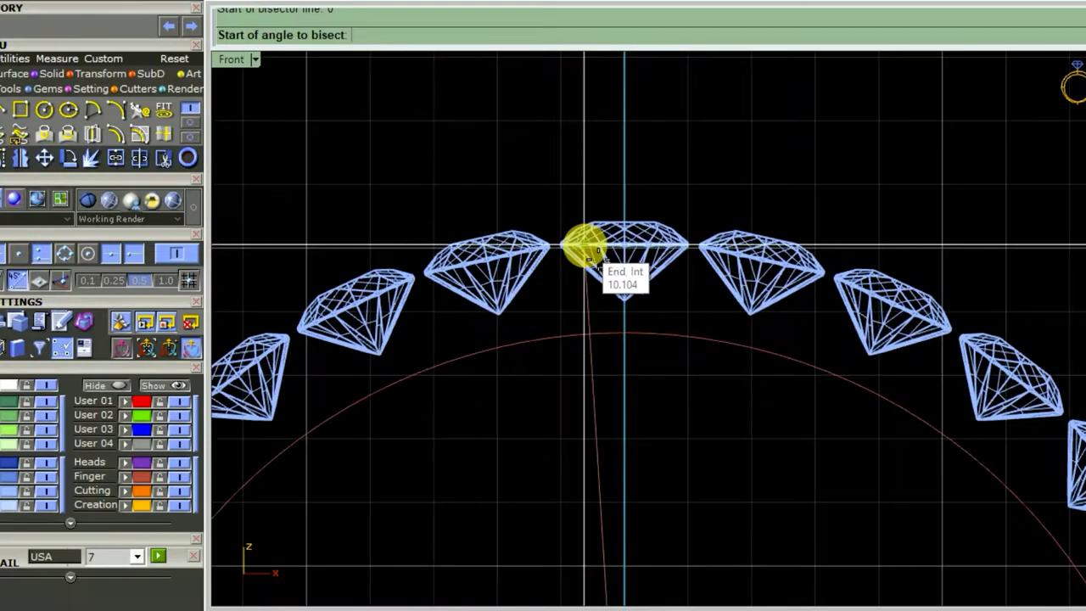
scroll(581, 255, up, 2)
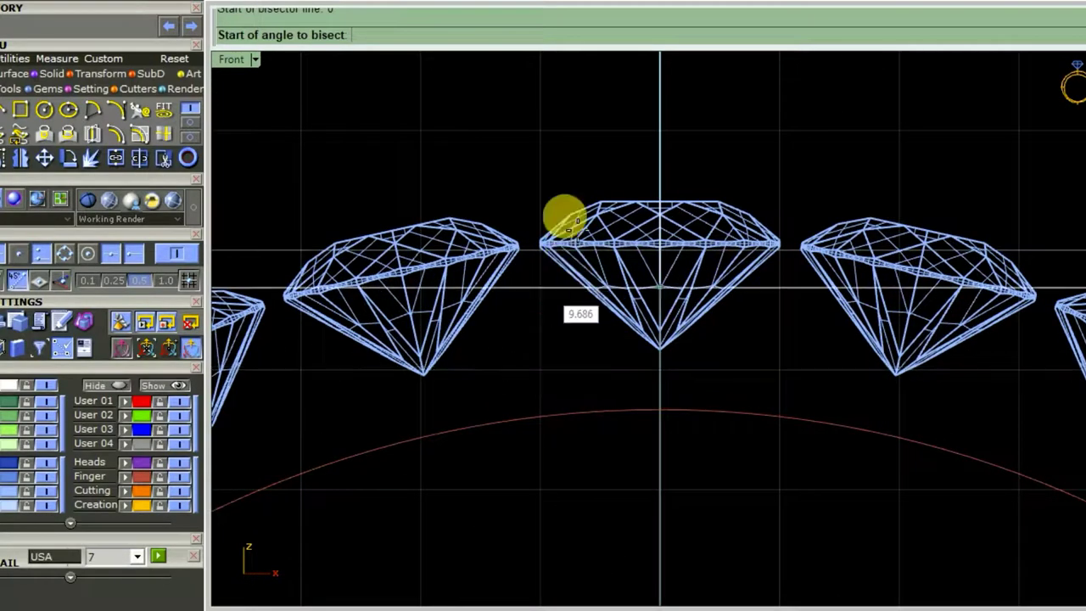
scroll(548, 255, up, 1)
scroll(505, 240, up, 2)
scroll(501, 242, up, 1)
scroll(484, 242, up, 1)
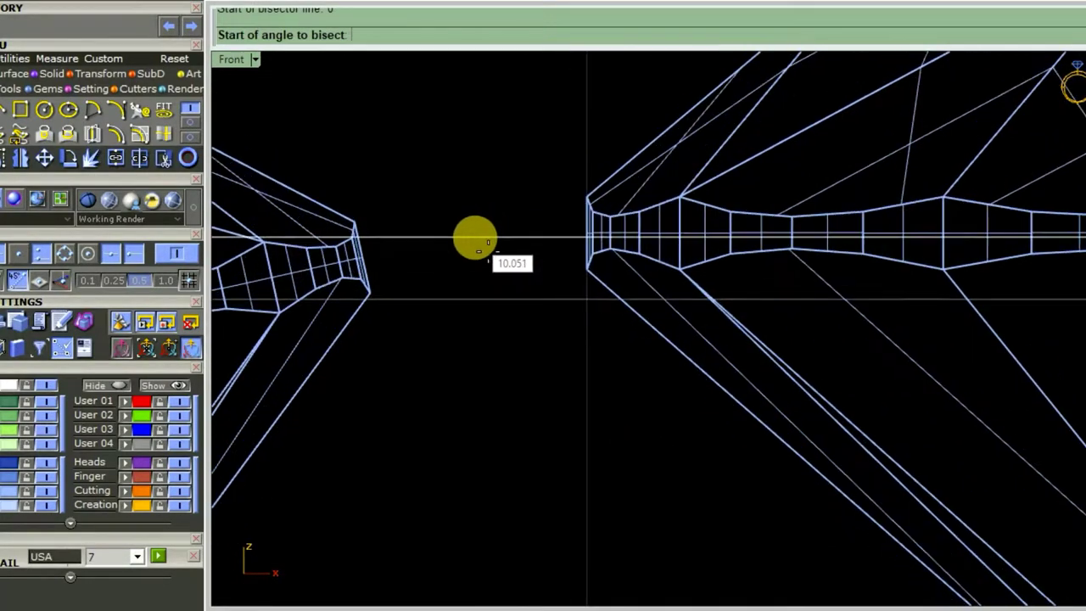
scroll(474, 256, up, 1)
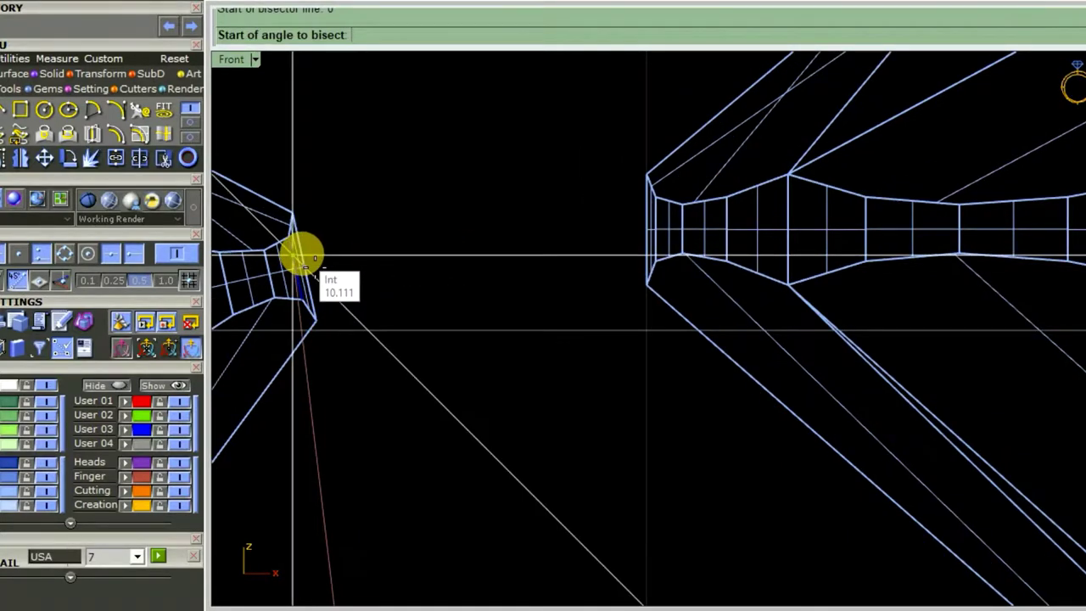
scroll(308, 270, up, 1)
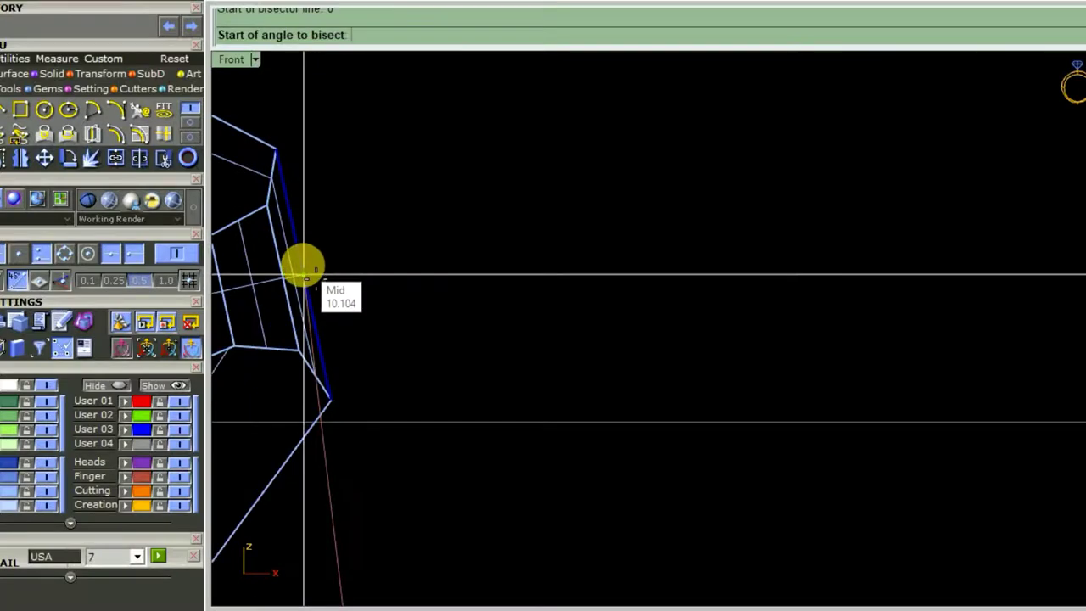
scroll(306, 270, down, 1)
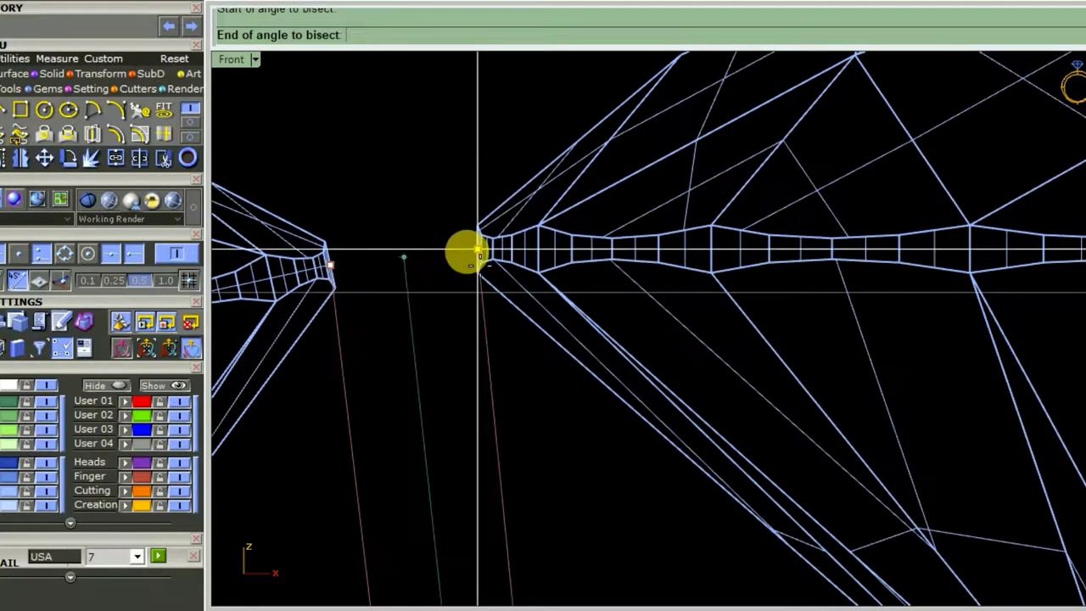
- Snap the angle to the neighbouring stone's girdle and end the bisector above the stones
click(477, 252)
scroll(476, 250, down, 1)
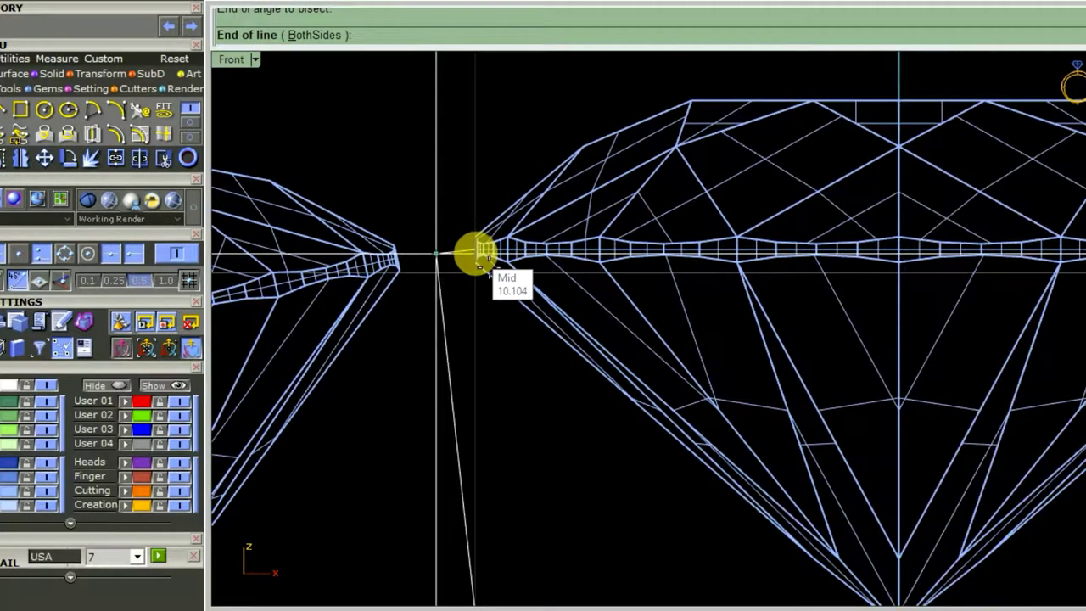
scroll(420, 165, down, 1)
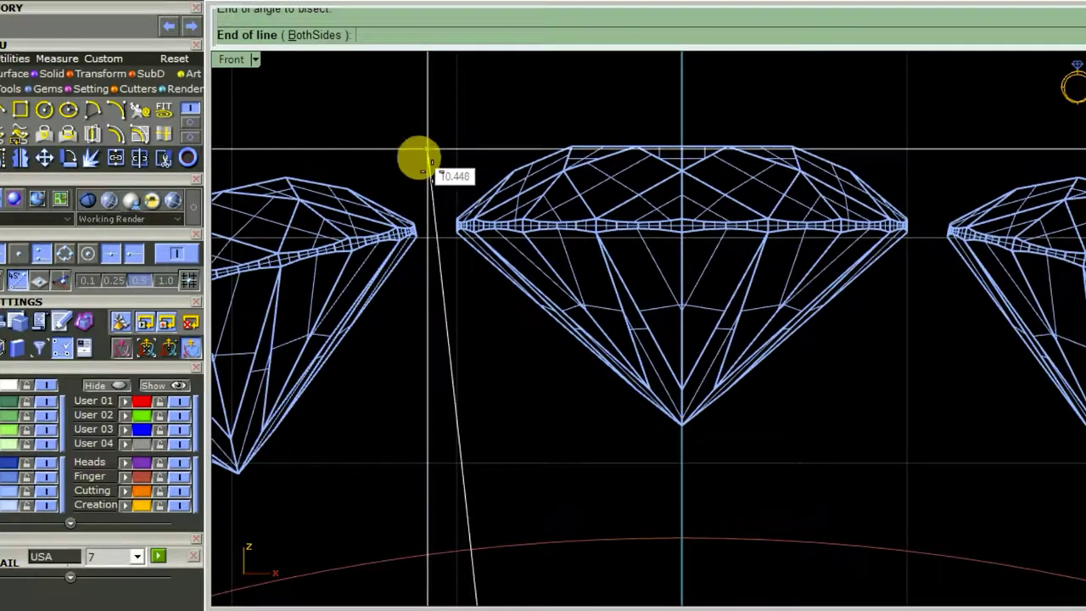
right_drag(350, 139, 638, 289)
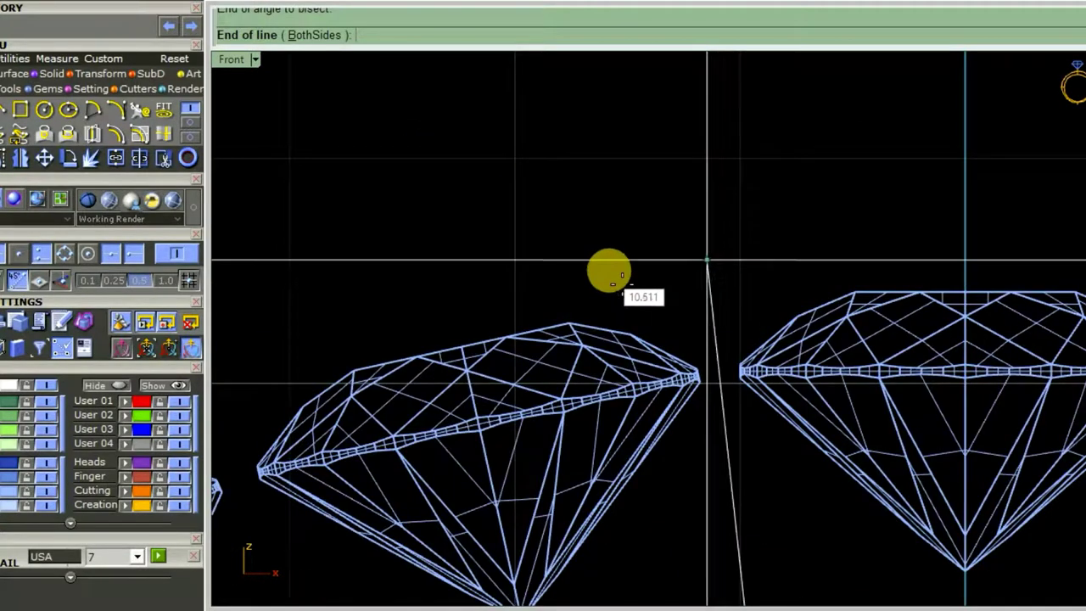
scroll(497, 194, down, 1)
scroll(704, 279, up, 1)
scroll(642, 287, up, 1)
scroll(640, 287, up, 1)
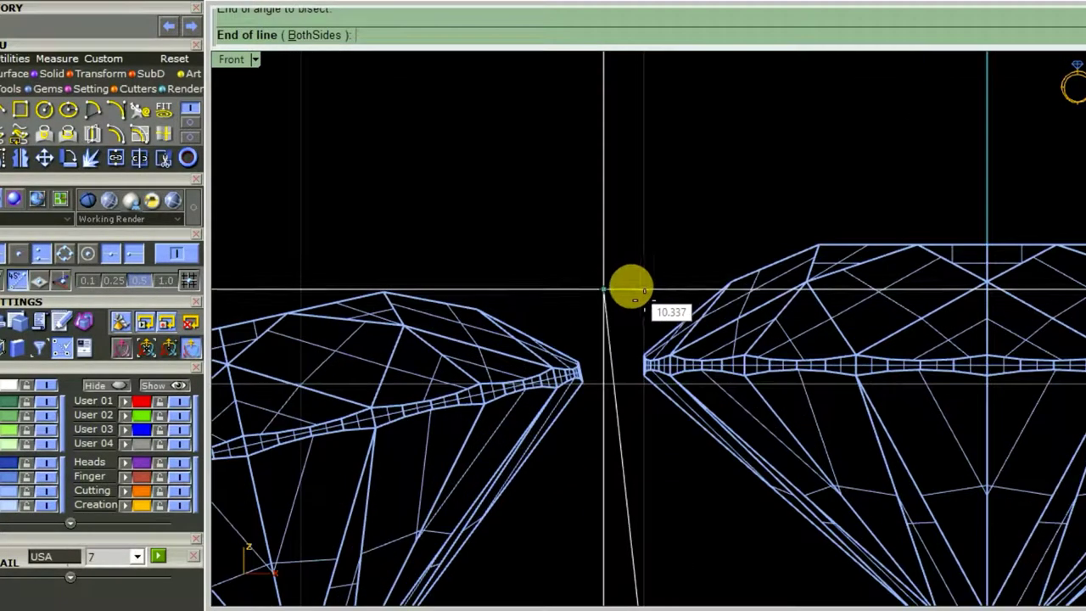
click(594, 249)
- Polar-array the bisector line 29 times over 360° around the origin
scroll(475, 213, down, 2)
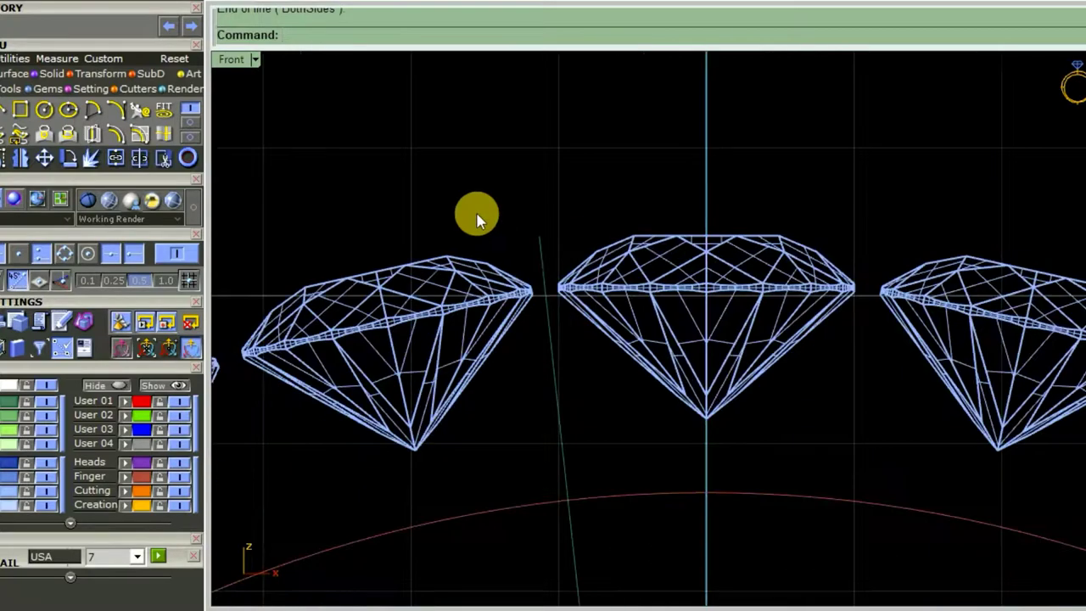
scroll(475, 213, down, 2)
scroll(482, 218, down, 2)
scroll(482, 218, up, 3)
scroll(500, 221, down, 1)
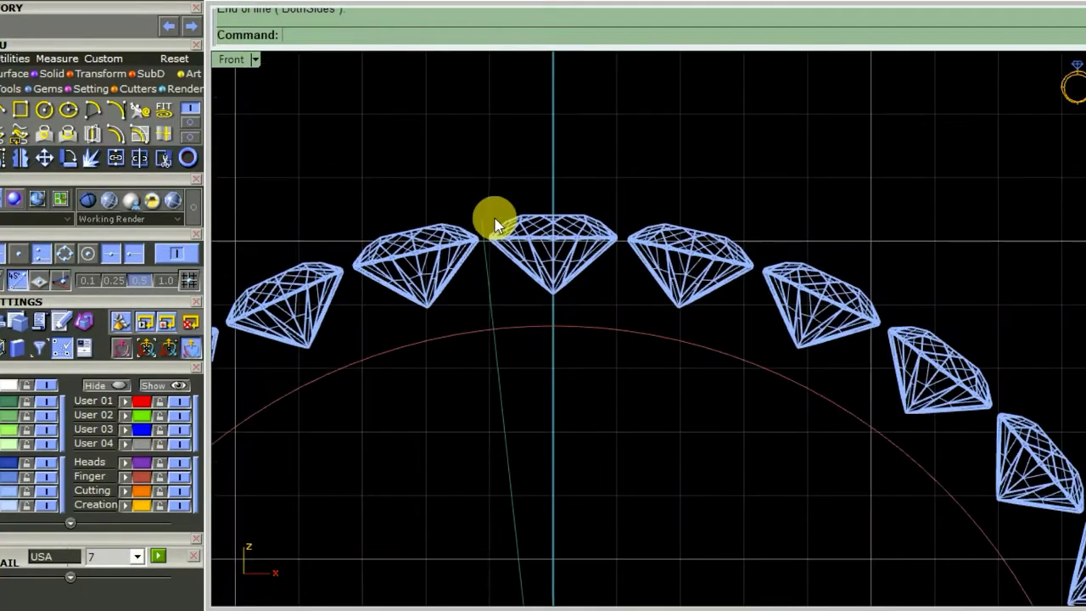
scroll(494, 220, down, 1)
scroll(512, 259, up, 2)
click(475, 321)
scroll(703, 478, down, 3)
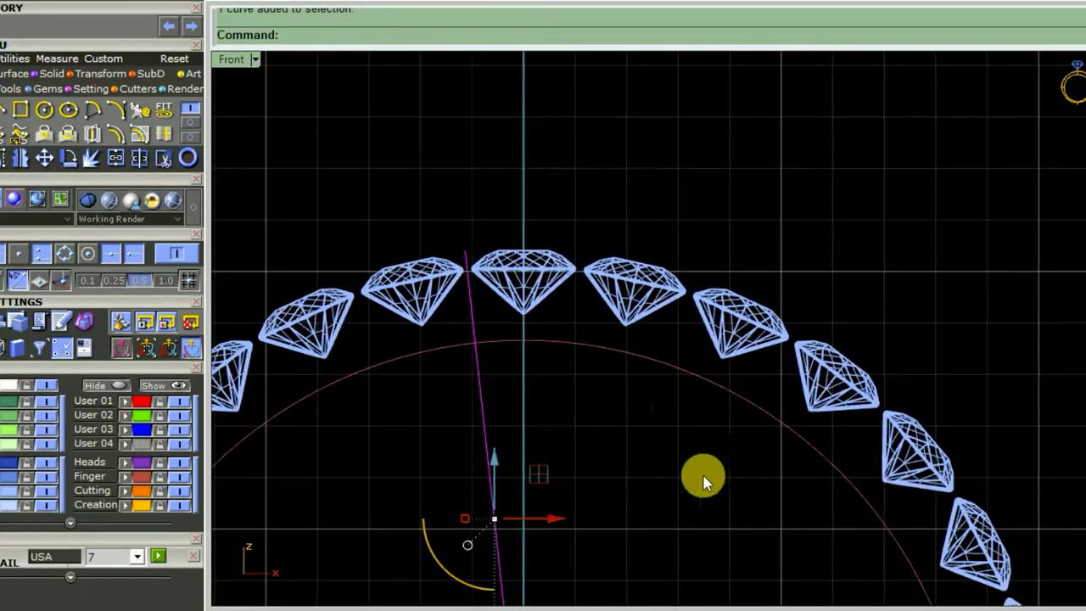
scroll(783, 376, up, 2)
scroll(731, 413, up, 2)
right_drag(731, 413, 686, 366)
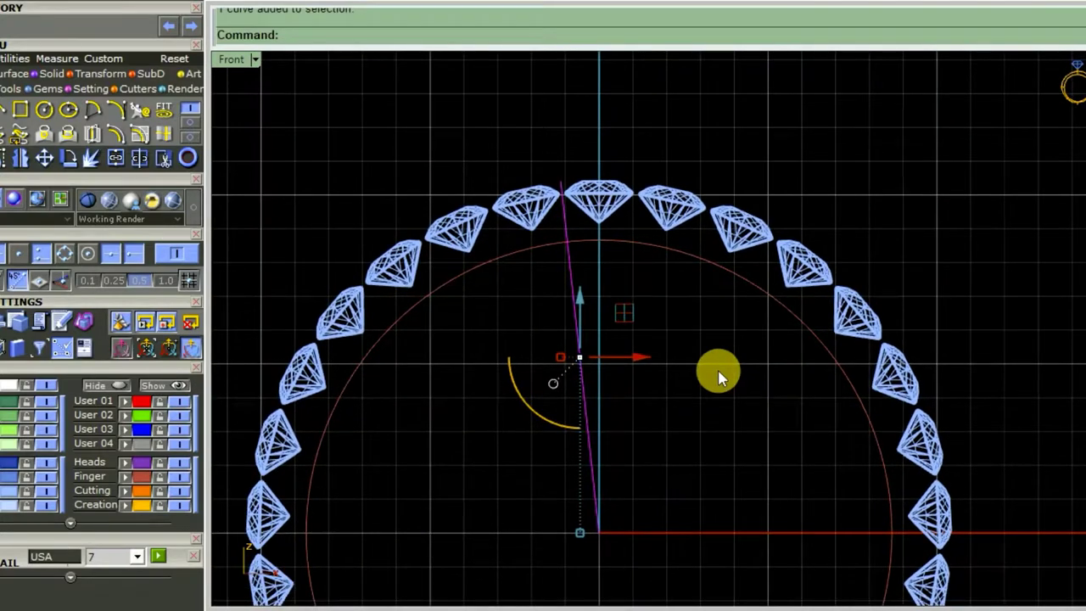
text(A)
key(Return)
text(0)
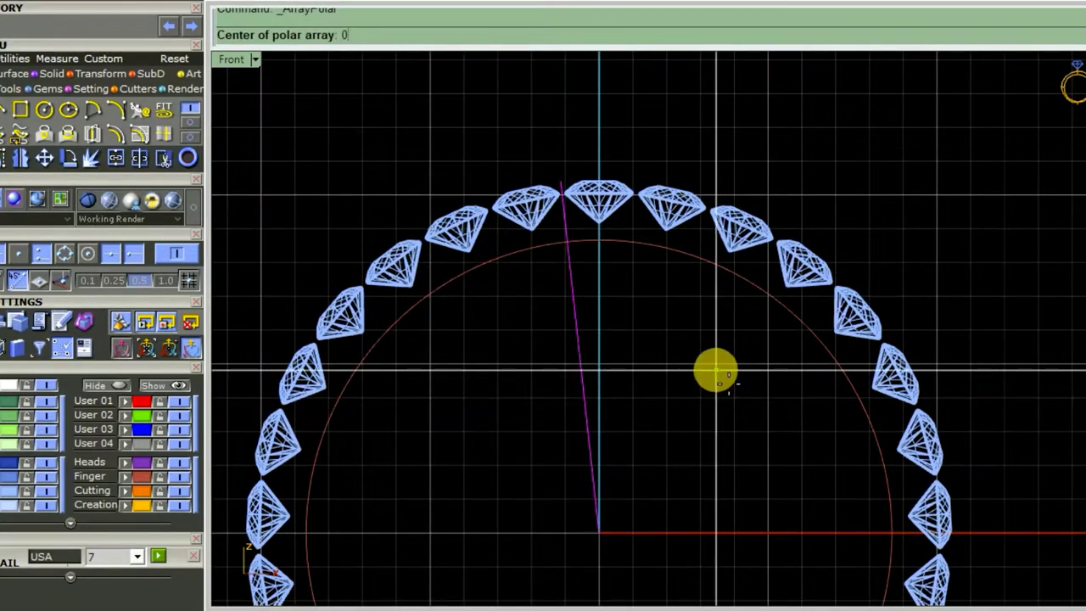
key(Return)
key(Return)
key(Return)
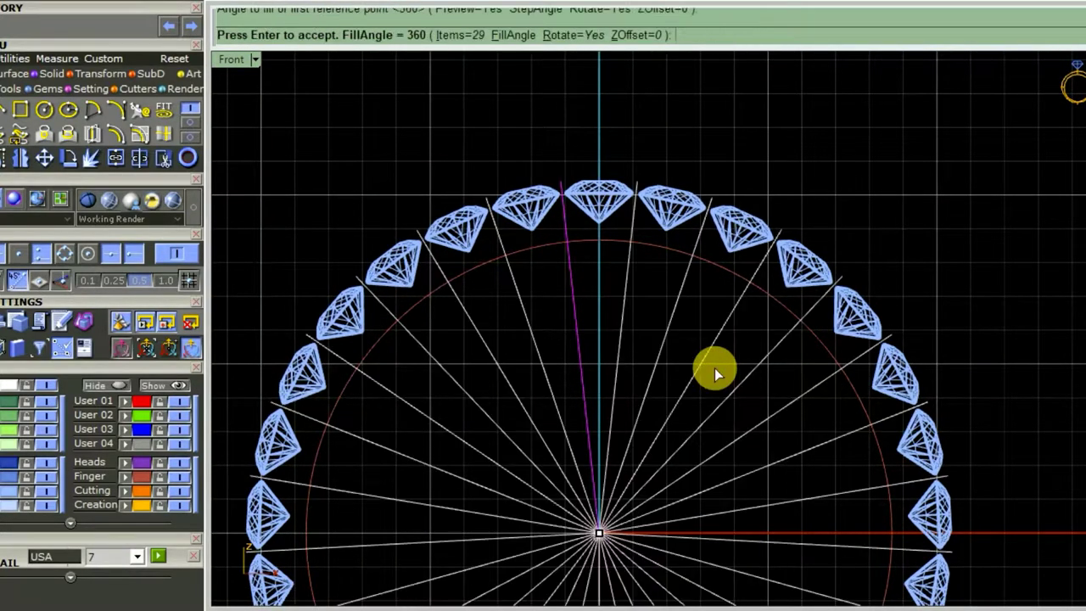
key(Return)
- Check the arrayed lines in maximized Perspective, then return to maximized Front
key(ctrl+F4)
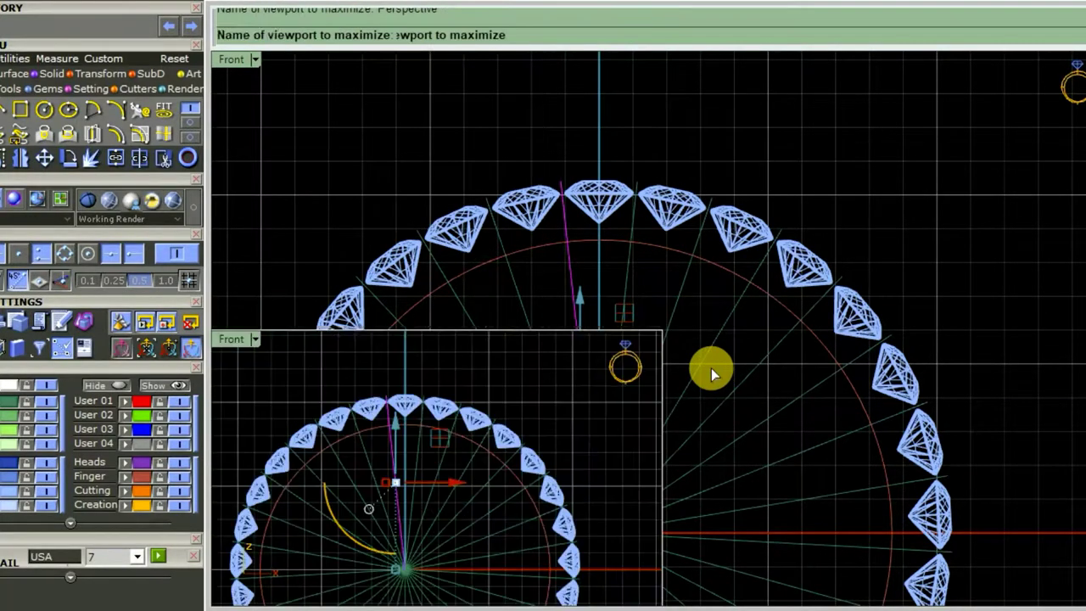
mouse_move(768, 294)
right_down()
mouse_move(715, 339)
mouse_move(785, 325)
right_up()
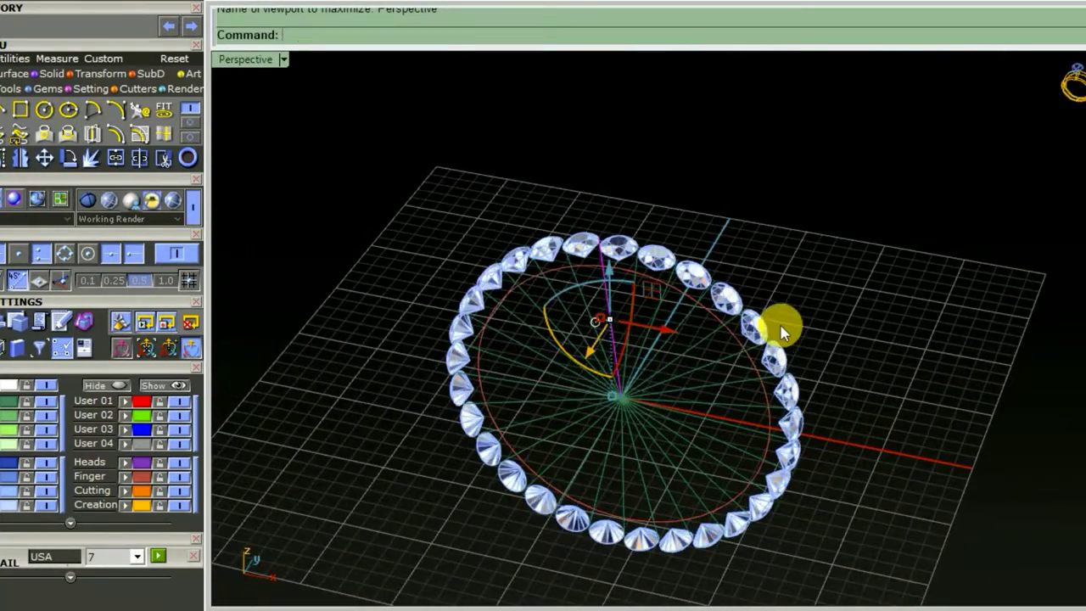
key(ctrl+F2)
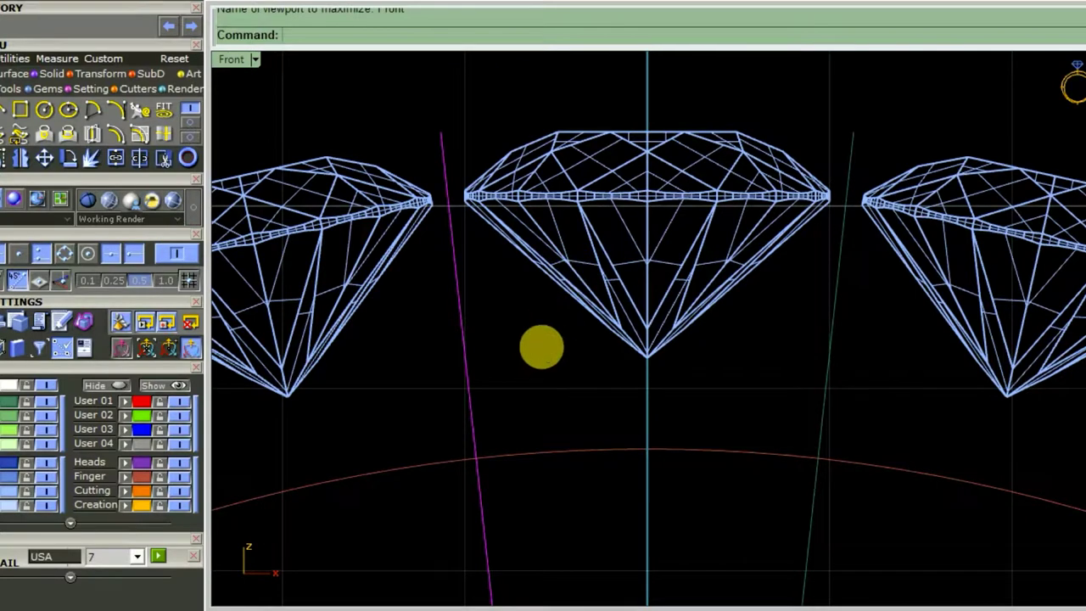
- Draw a start-end-direction arc between neighbouring bisector lines, dipping just under the top diamond's culet
mouse_move(542, 347)
right_down()
mouse_move(573, 327)
mouse_move(623, 329)
mouse_move(509, 321)
right_up()
scroll(572, 328, down, 3)
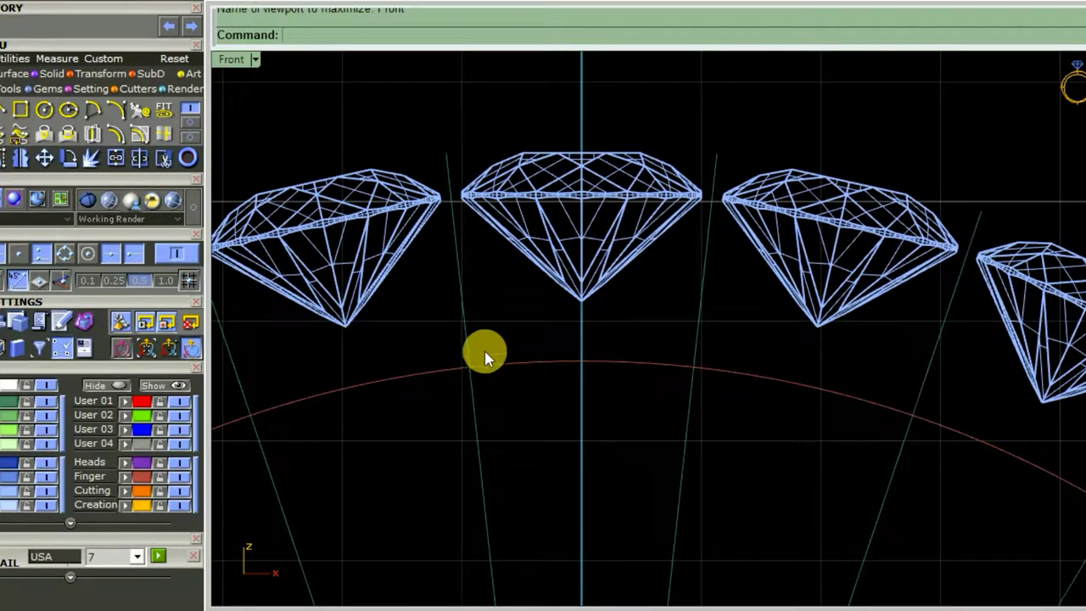
click(129, 112)
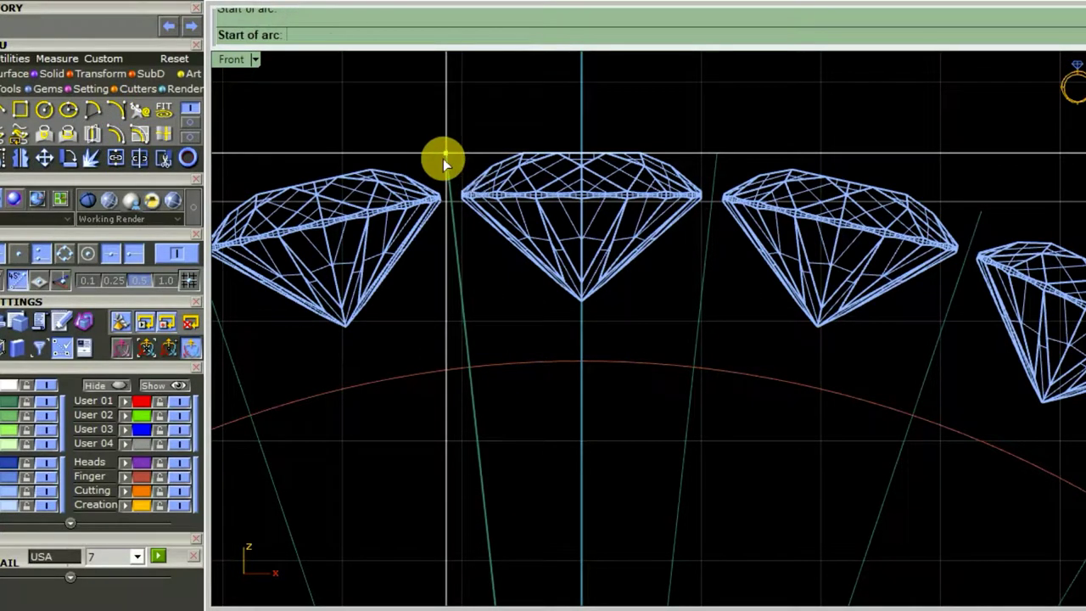
click(445, 153)
click(979, 209)
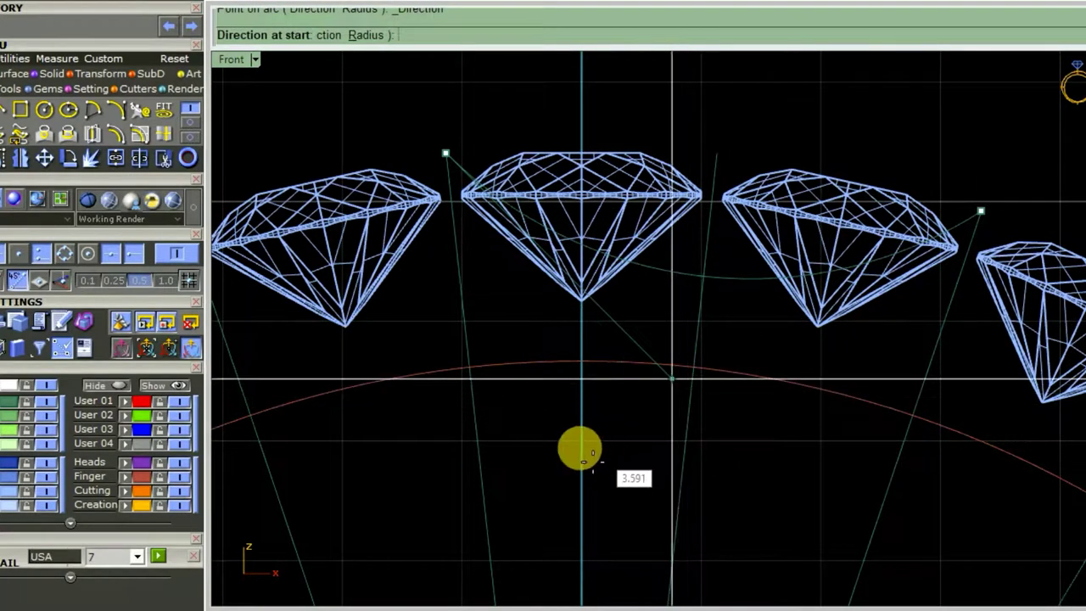
click(177, 253)
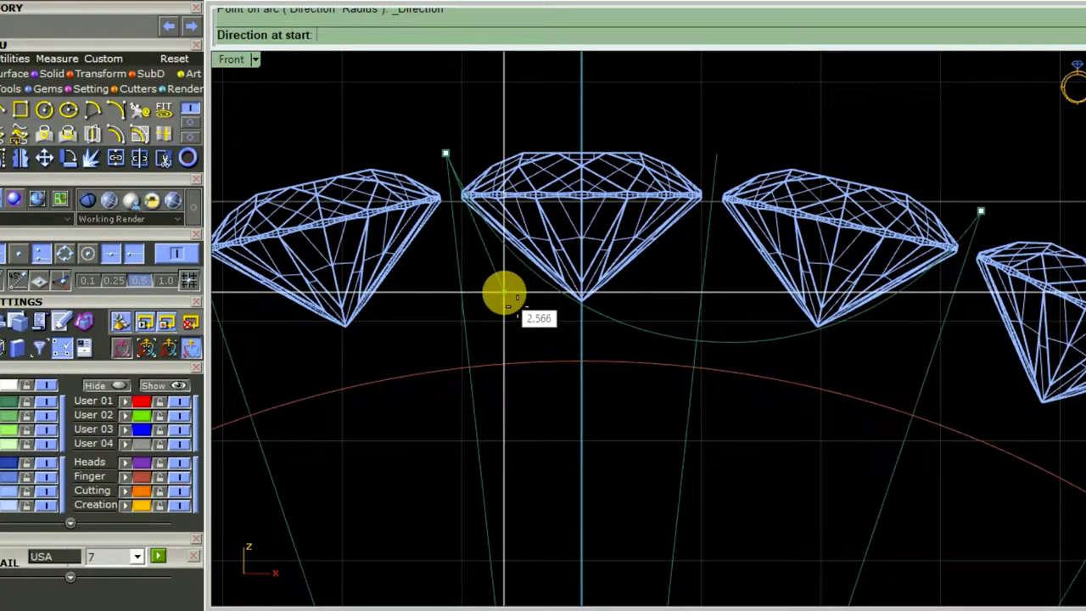
click(507, 293)
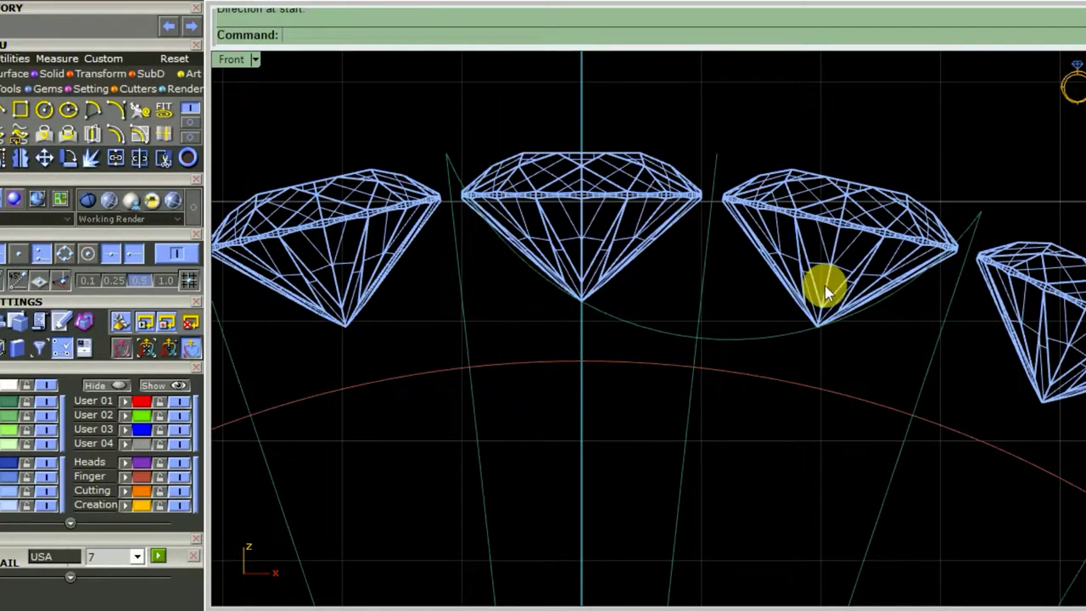
- Rebuild the arc with 7 points and degree 3
scroll(837, 297, down, 3)
click(773, 320)
scroll(840, 292, up, 3)
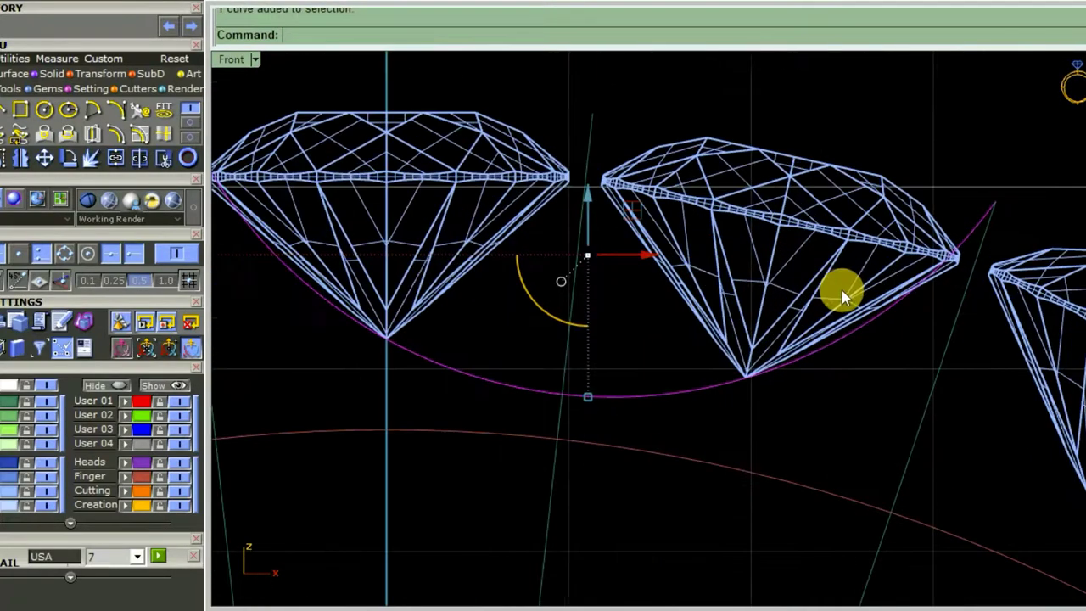
scroll(834, 297, down, 3)
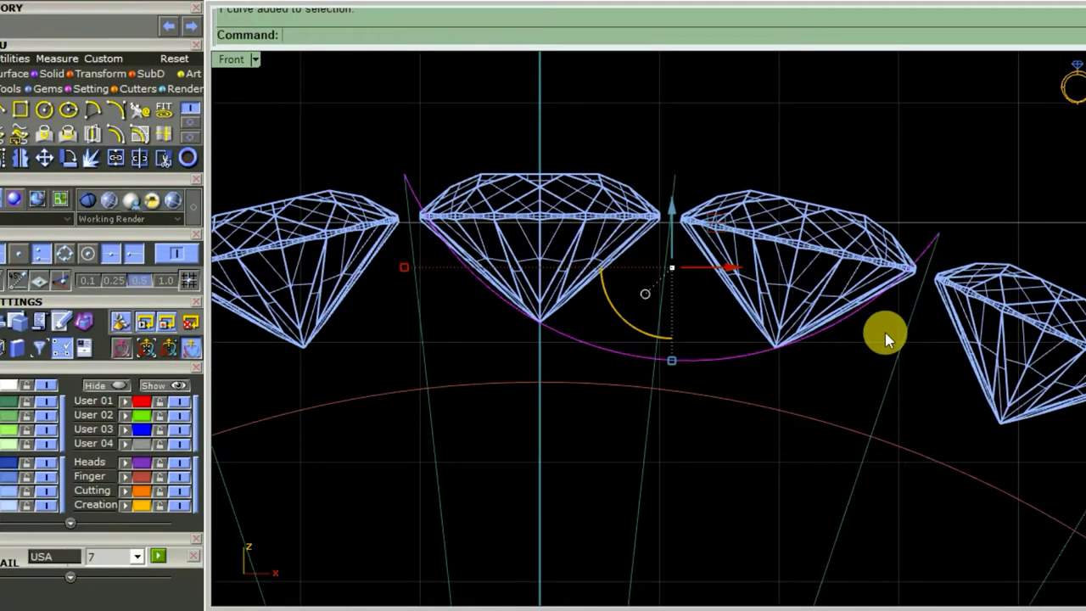
scroll(801, 310, up, 2)
text(rc)
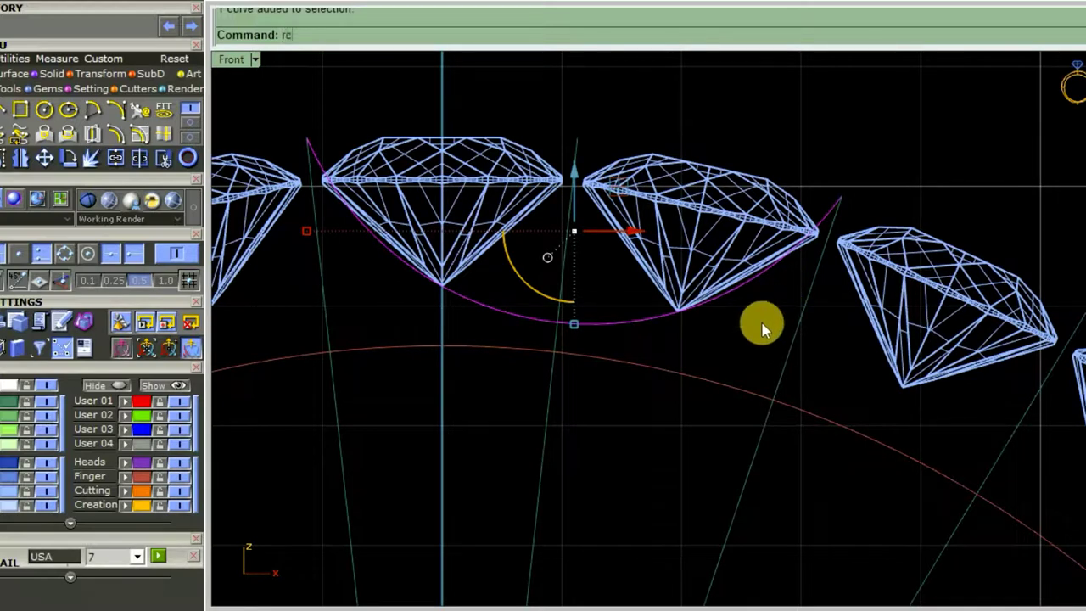
key(Return)
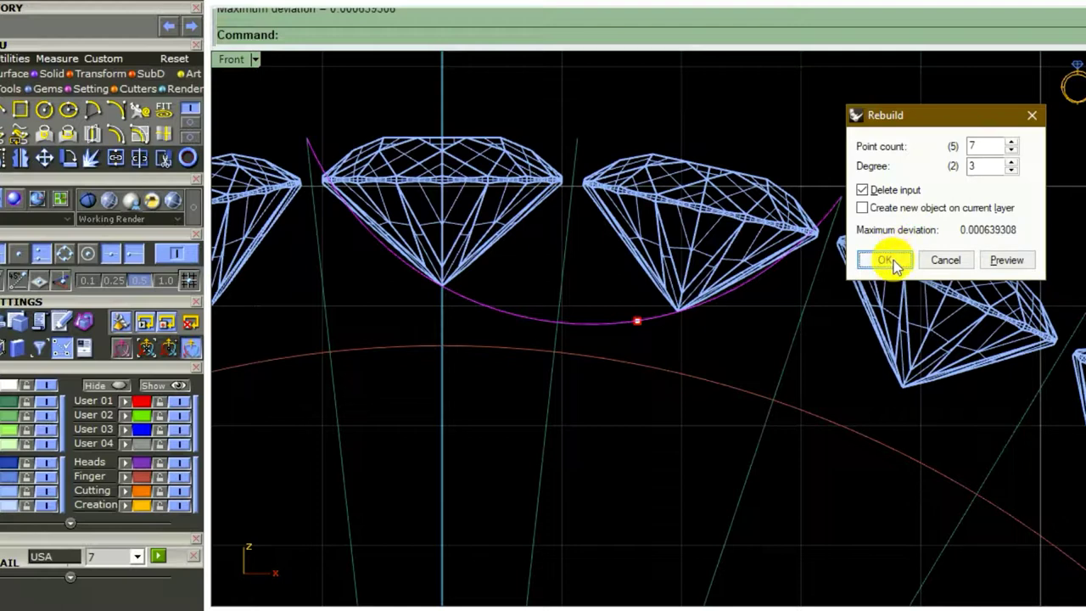
click(885, 260)
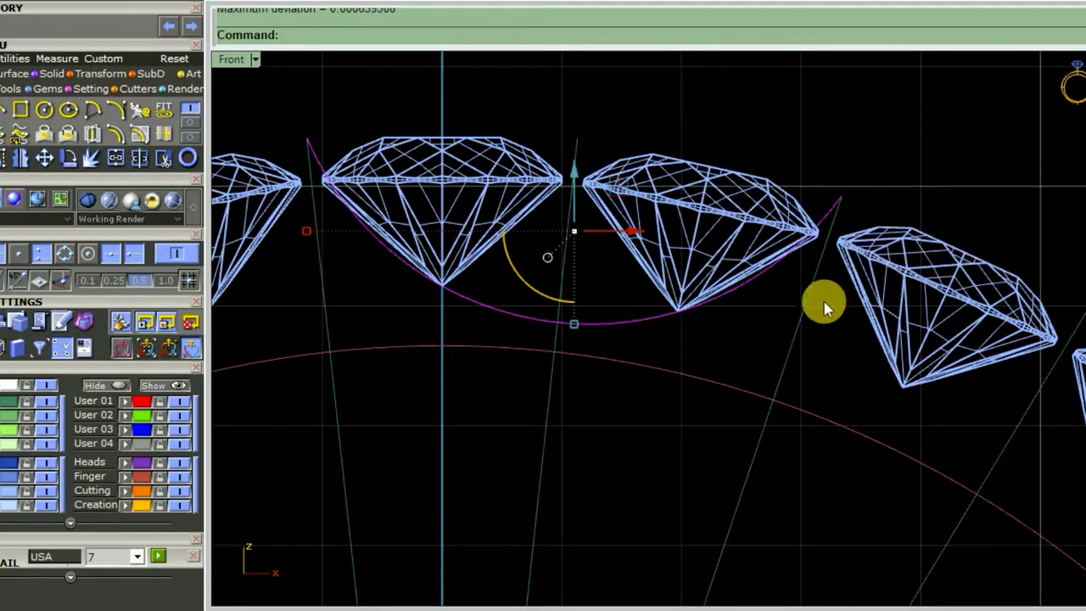
- Select the rebuilt curve and display its control points with F10
scroll(726, 355, down, 2)
click(665, 333)
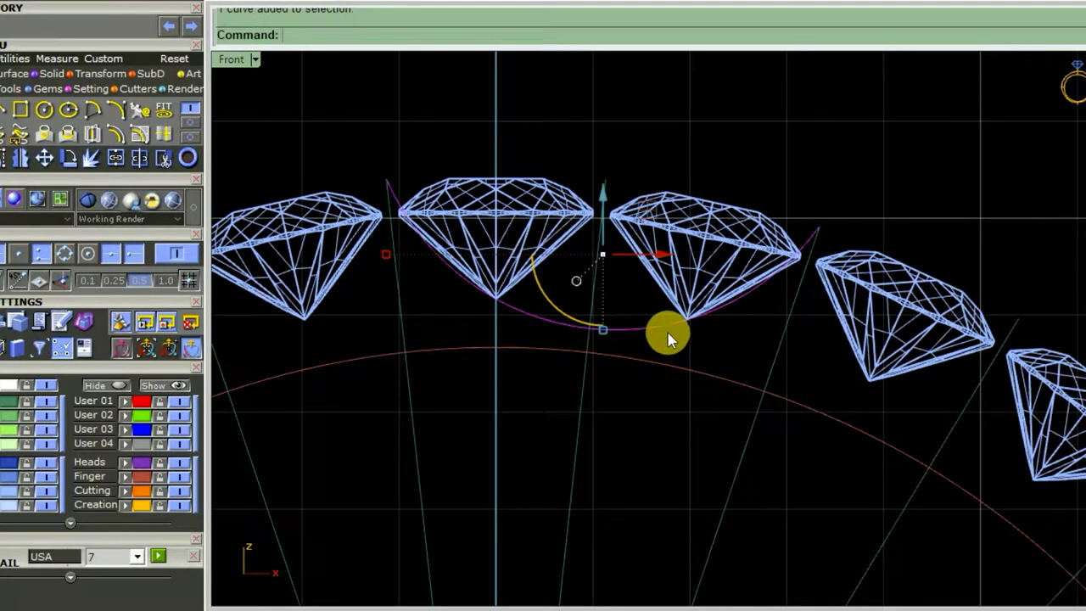
scroll(668, 333, down, 2)
scroll(691, 343, up, 2)
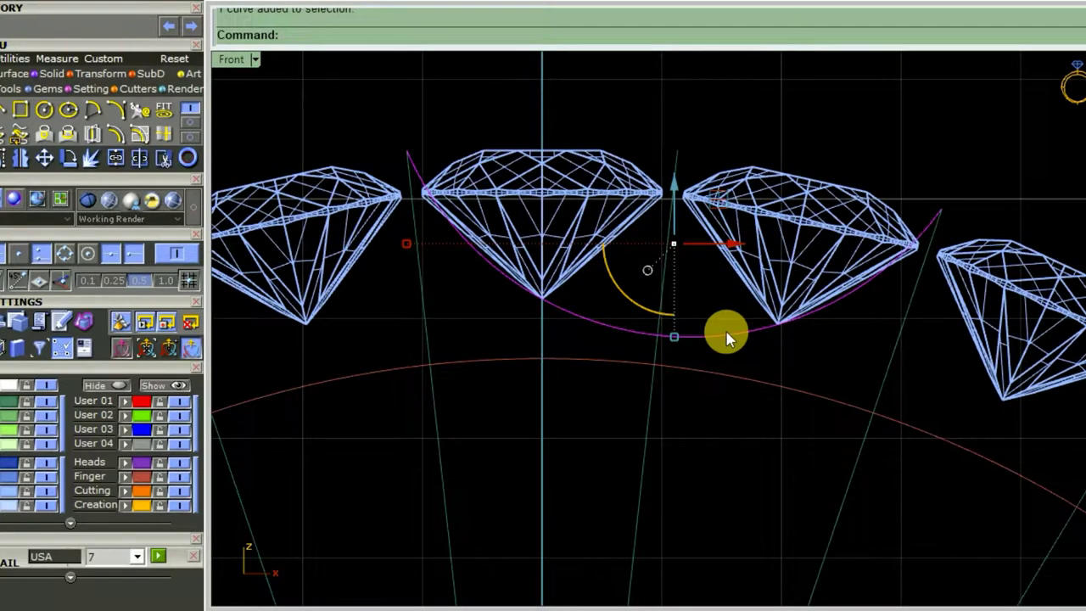
key(F10)
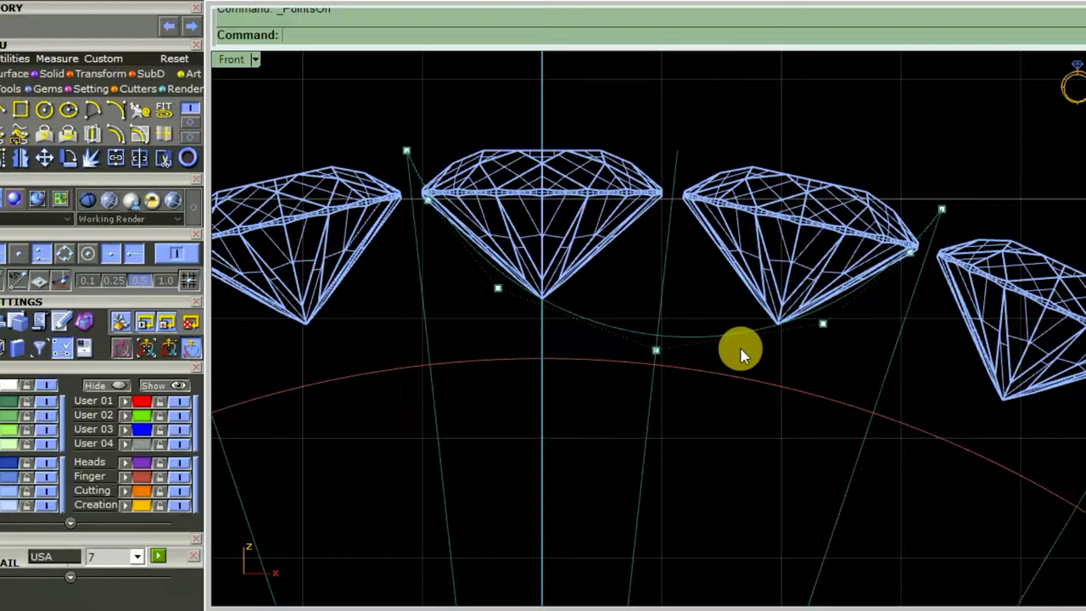
- Split the wire curve using the radial guide line between the two diamonds as cutter
key(Escape)
scroll(611, 332, up, 3)
scroll(631, 339, down, 2)
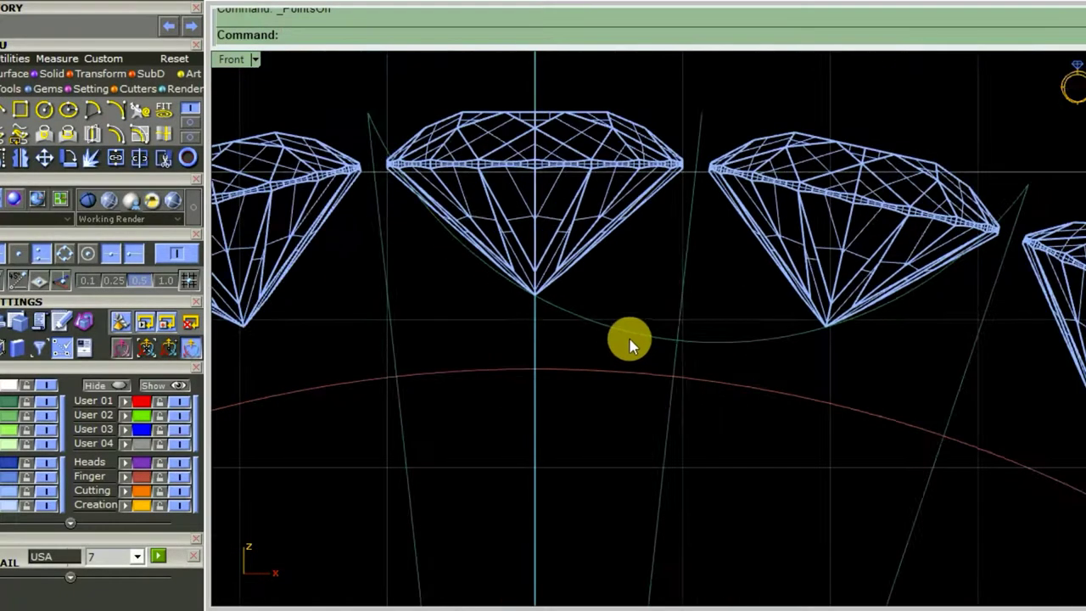
right_drag(630, 339, 696, 407)
drag(759, 361, 696, 399)
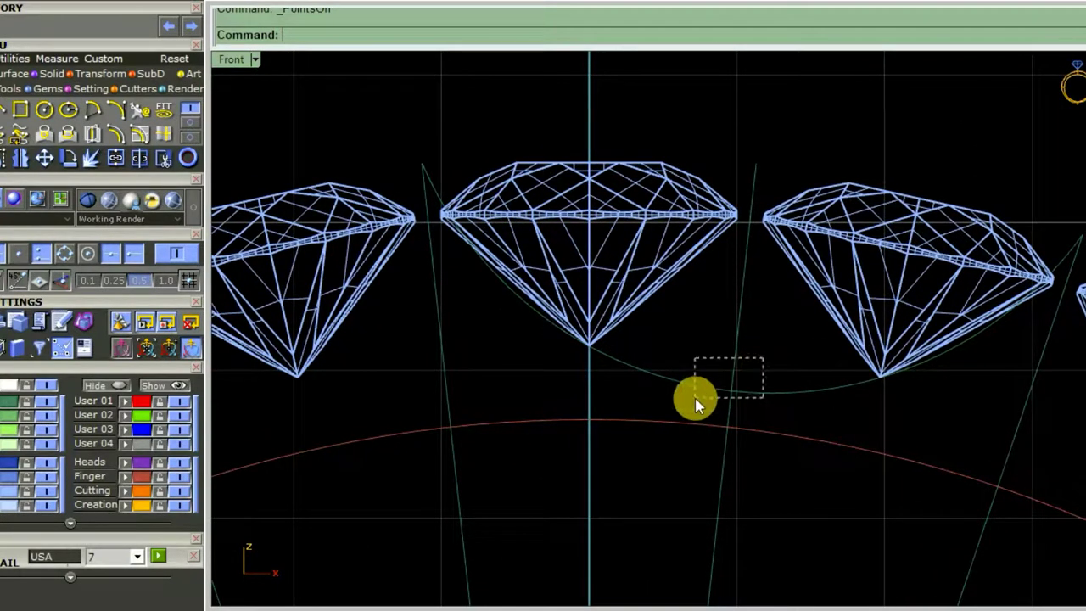
drag(708, 361, 738, 381)
click(788, 388)
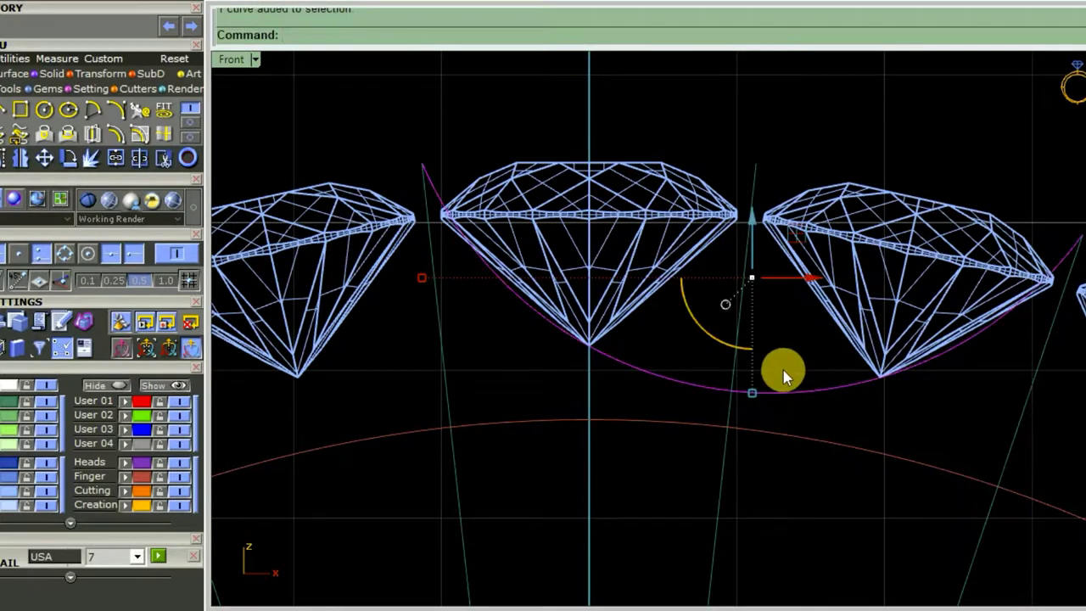
text(split)
key(Return)
click(735, 348)
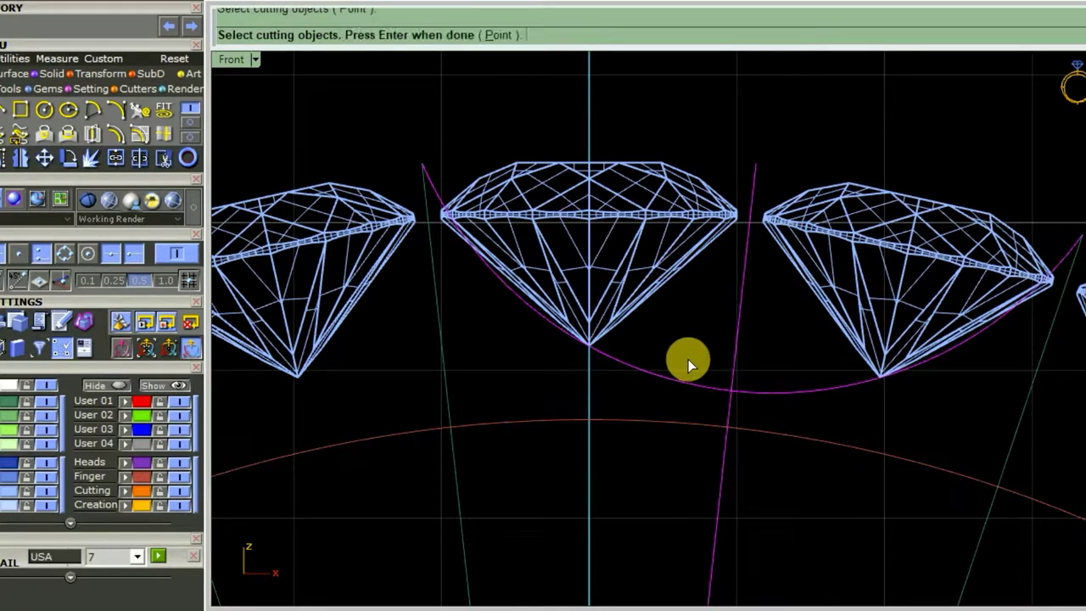
key(Return)
- Select the left piece of the split wire curve
key(Escape)
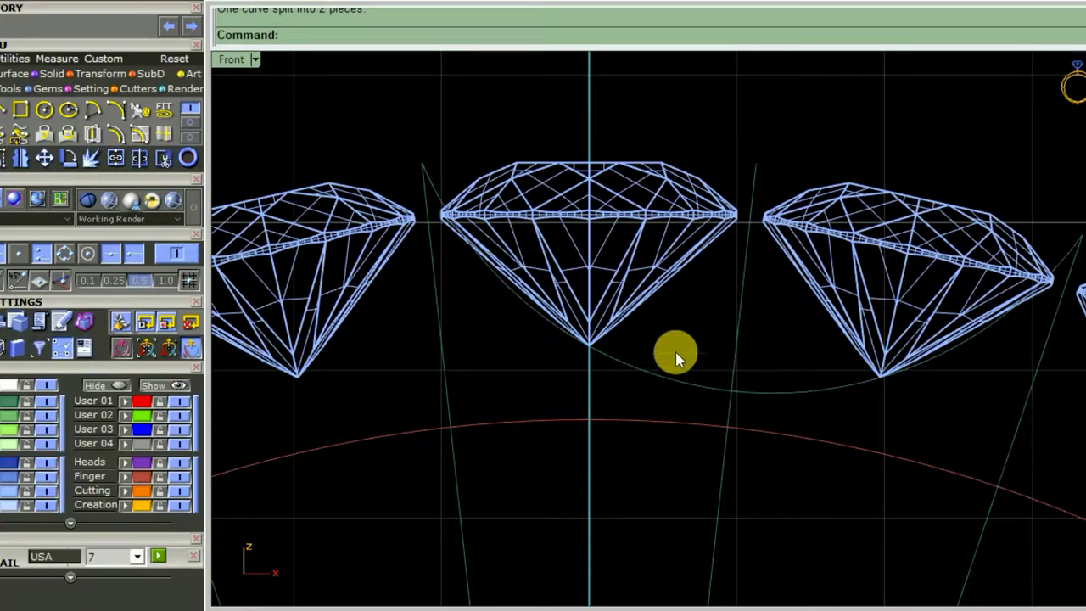
click(688, 386)
scroll(688, 387, down, 3)
- Show the left piece's control points and move the upper-left point 0.4 to the left
right_drag(490, 374, 544, 398)
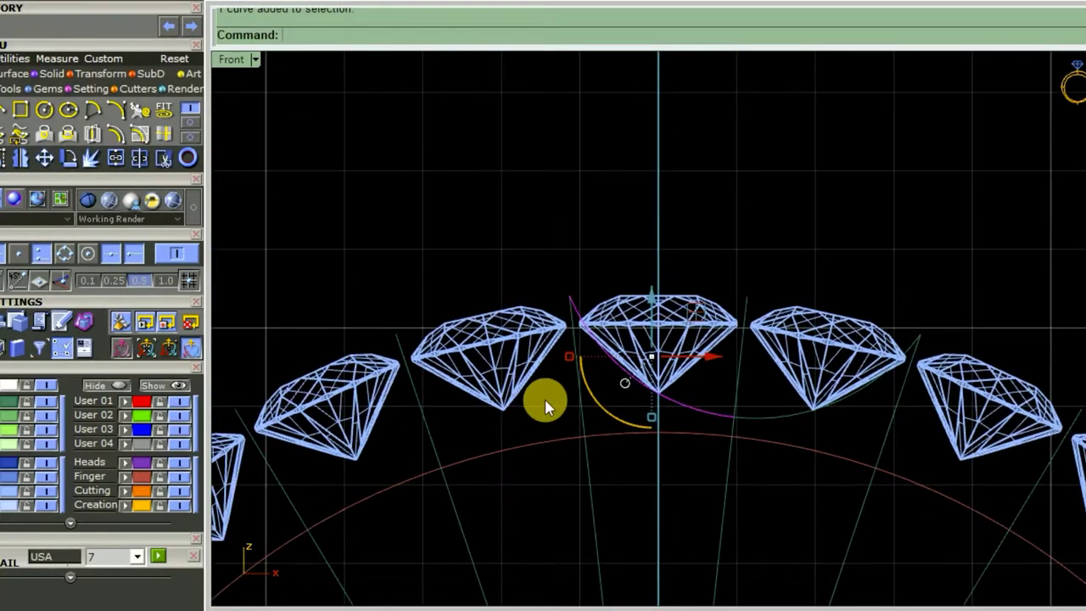
key(F10)
scroll(594, 339, up, 3)
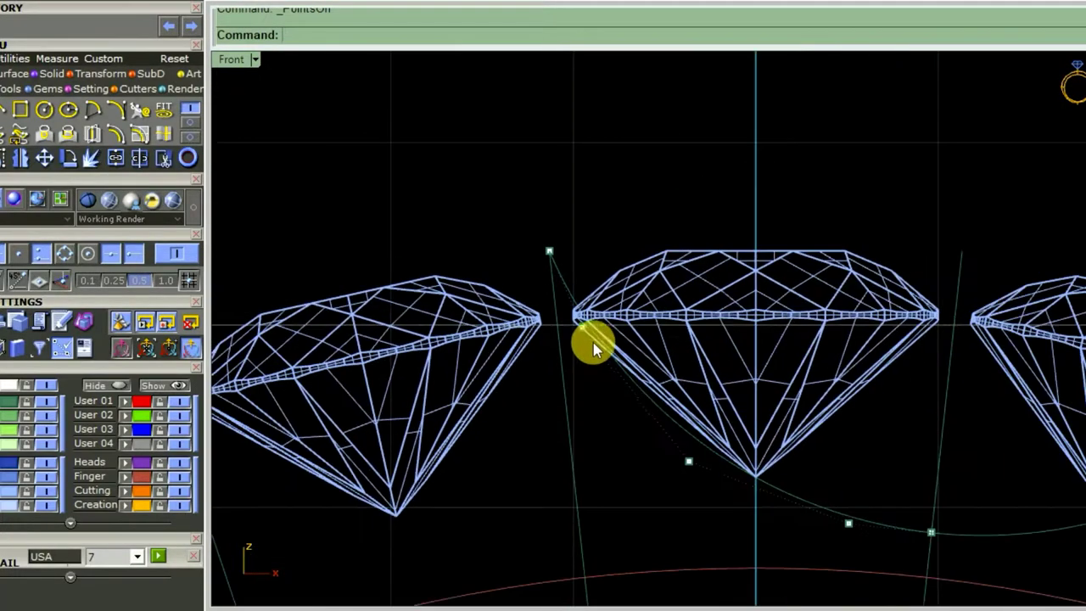
scroll(560, 399, up, 2)
scroll(424, 204, up, 4)
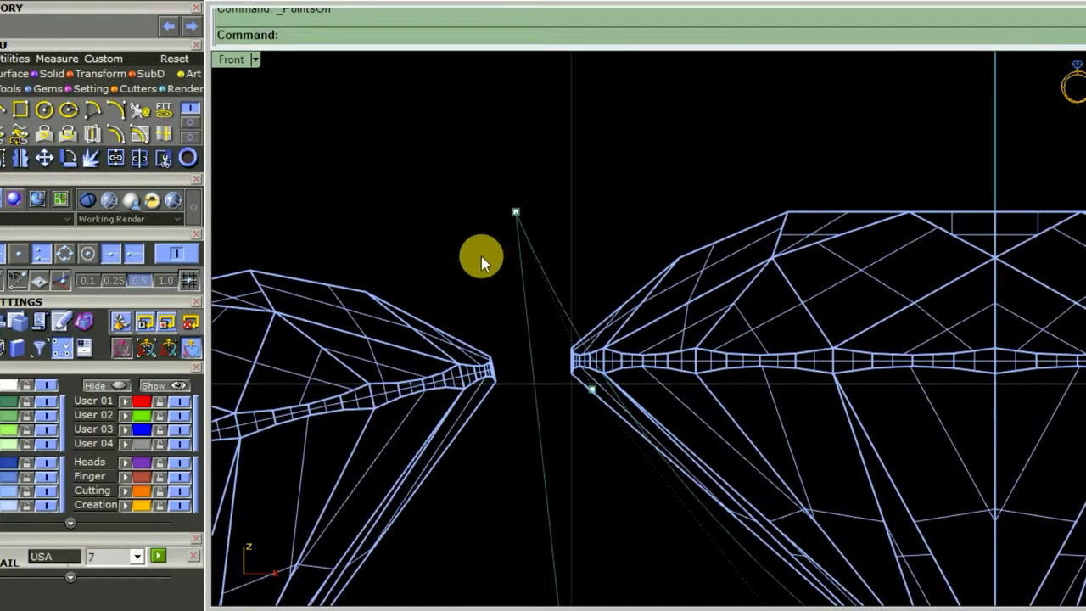
drag(429, 161, 543, 227)
scroll(582, 218, down, 3)
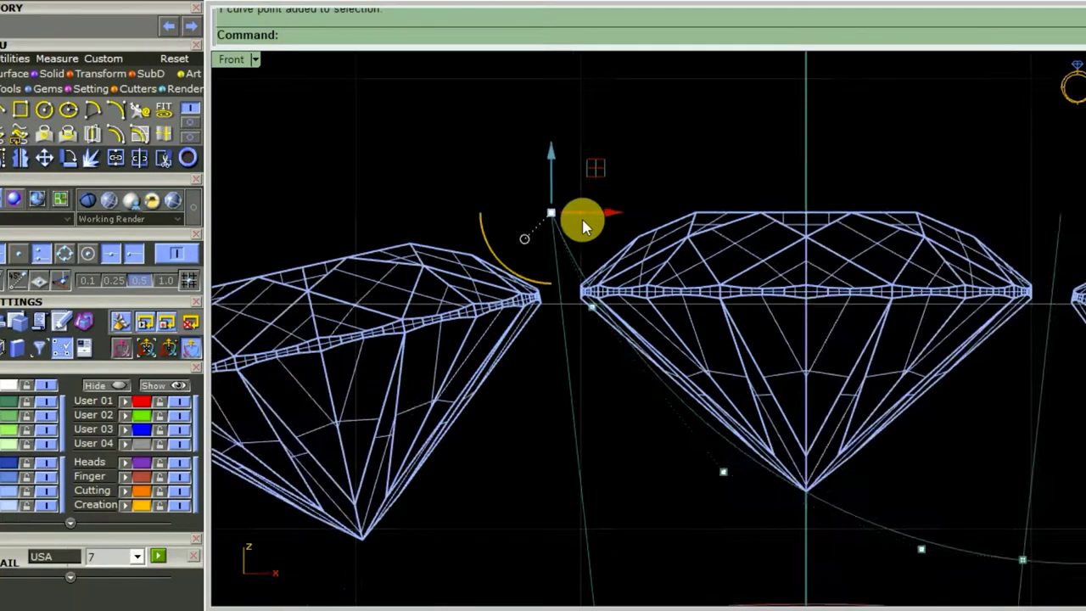
scroll(554, 301, down, 1)
scroll(602, 206, up, 3)
scroll(739, 150, down, 3)
scroll(696, 132, up, 2)
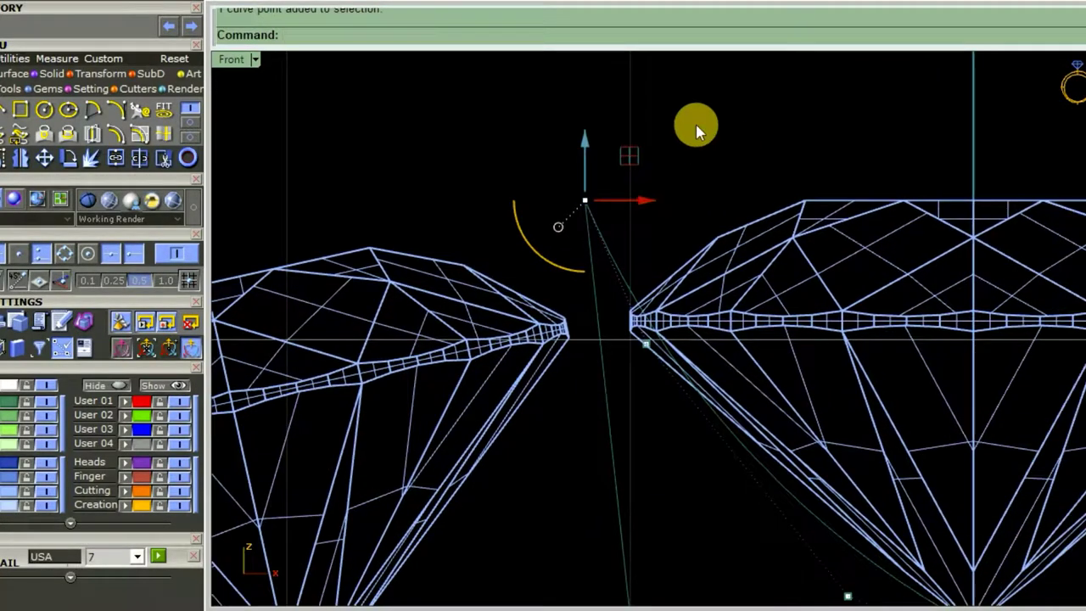
text(m)
key(Return)
click(701, 138)
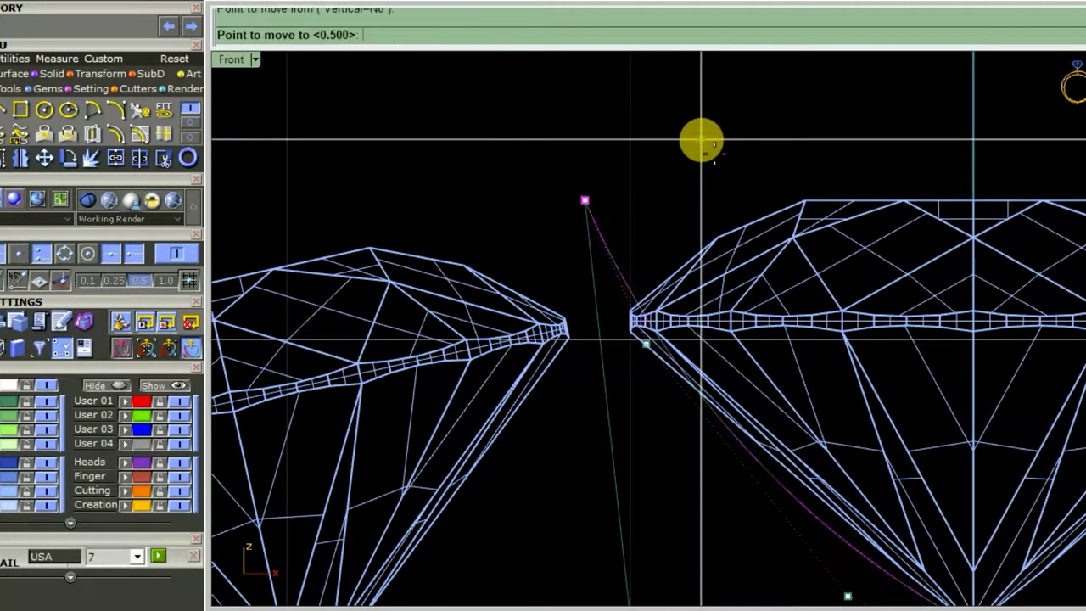
text(.4)
key(Return)
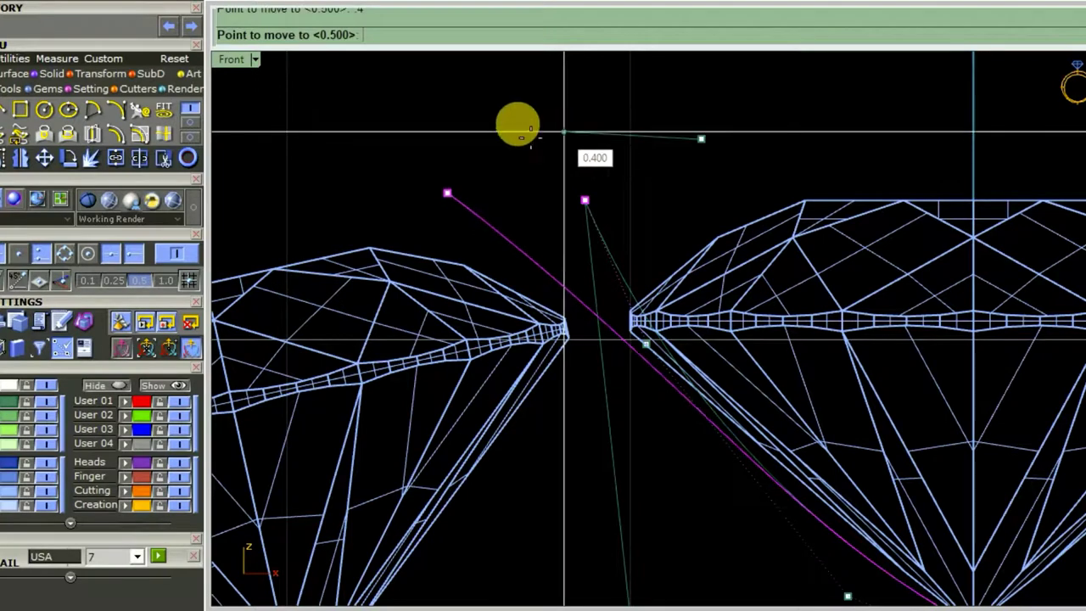
click(441, 134)
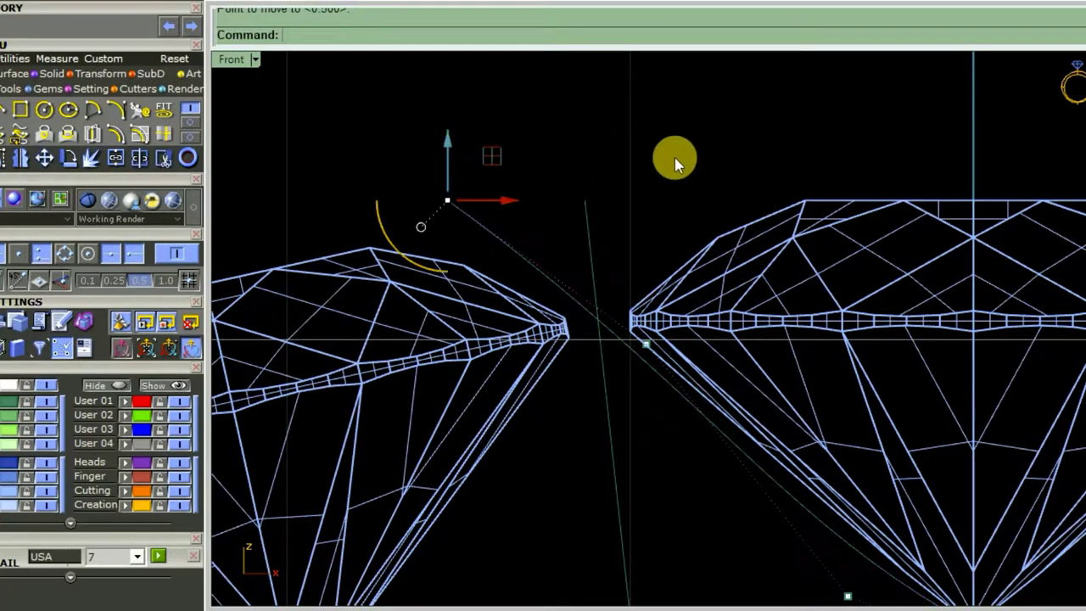
- Pull a control point of the wire down-left to reshape it
scroll(654, 136, down, 2)
scroll(645, 118, down, 1)
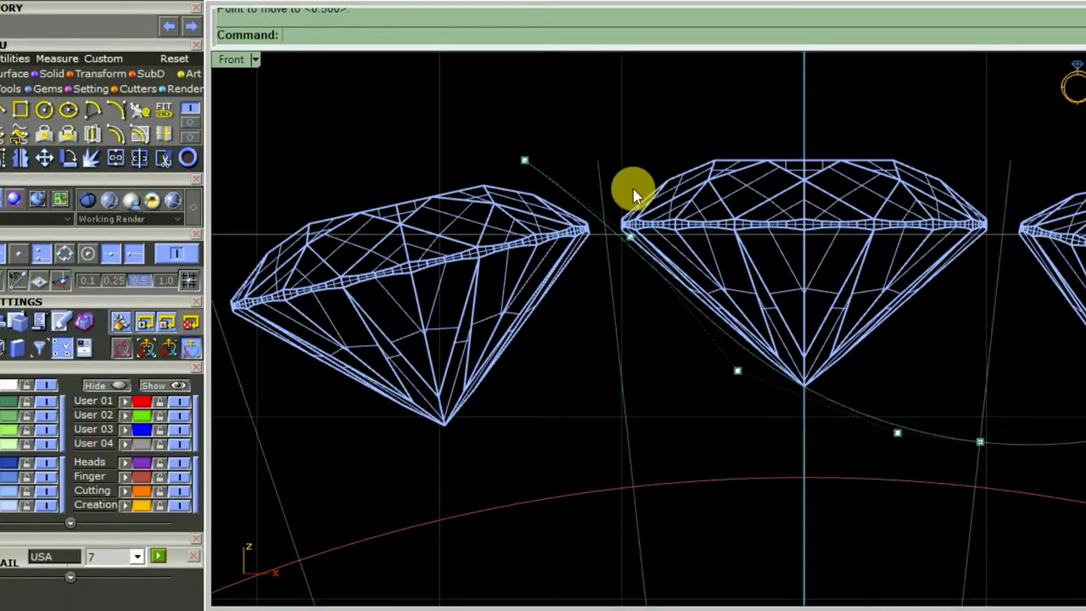
scroll(628, 189, up, 2)
click(631, 298)
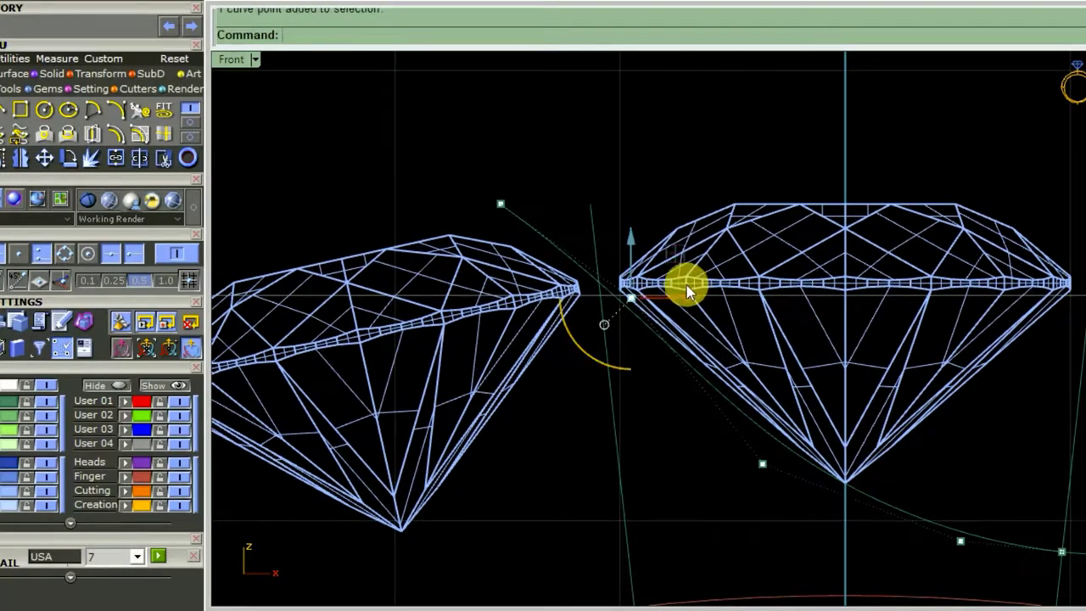
drag(675, 249, 651, 289)
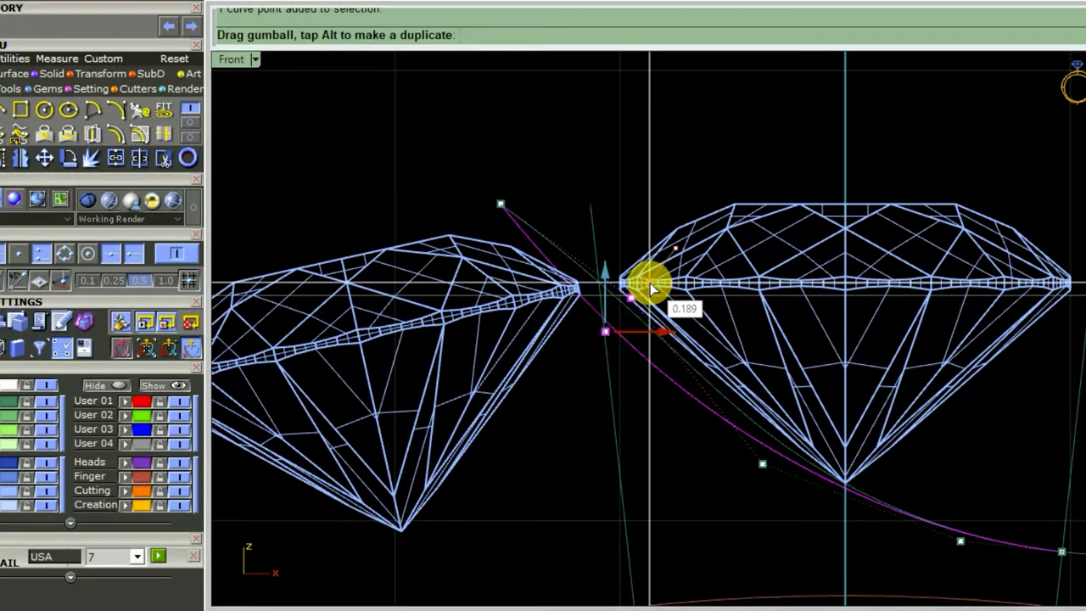
drag(651, 288, 645, 281)
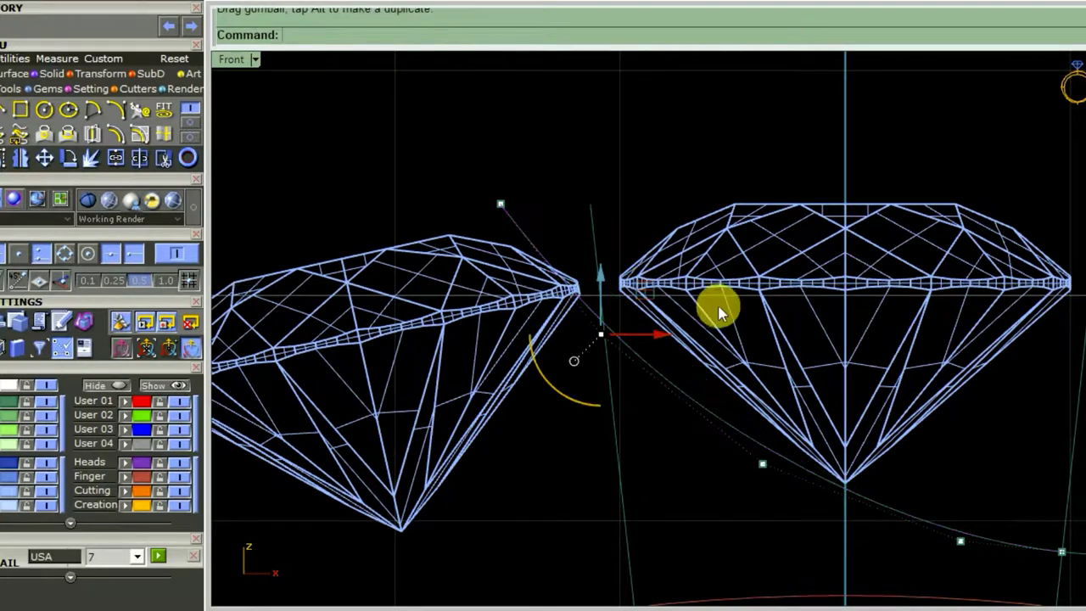
- Move the points between the two diamonds so the wire bends down under the next diamond
scroll(723, 517, down, 2)
right_drag(722, 509, 703, 518)
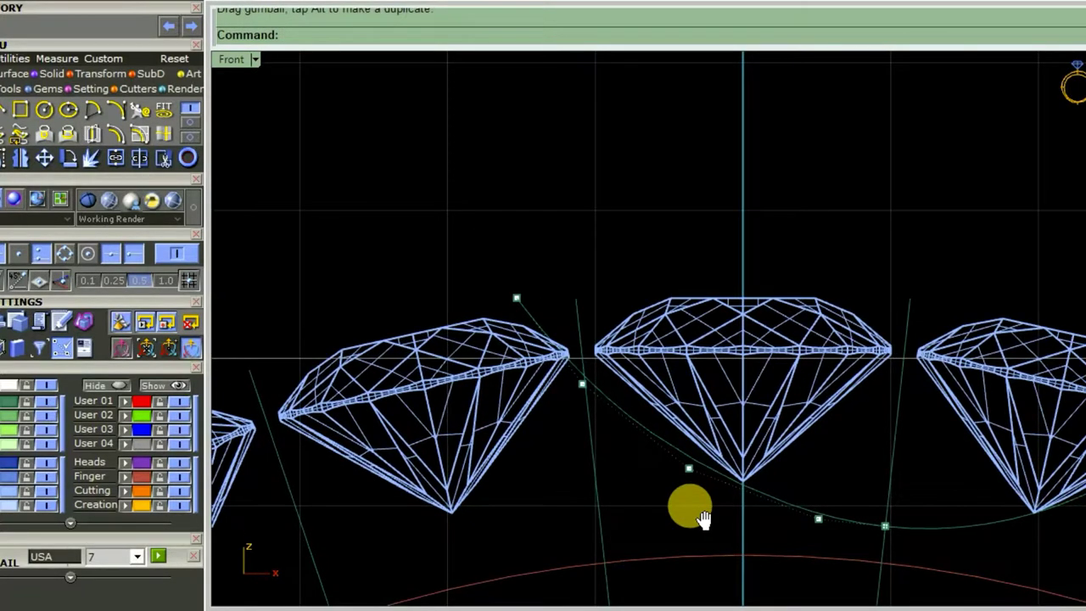
scroll(690, 505, up, 1)
scroll(567, 383, up, 3)
scroll(585, 401, up, 3)
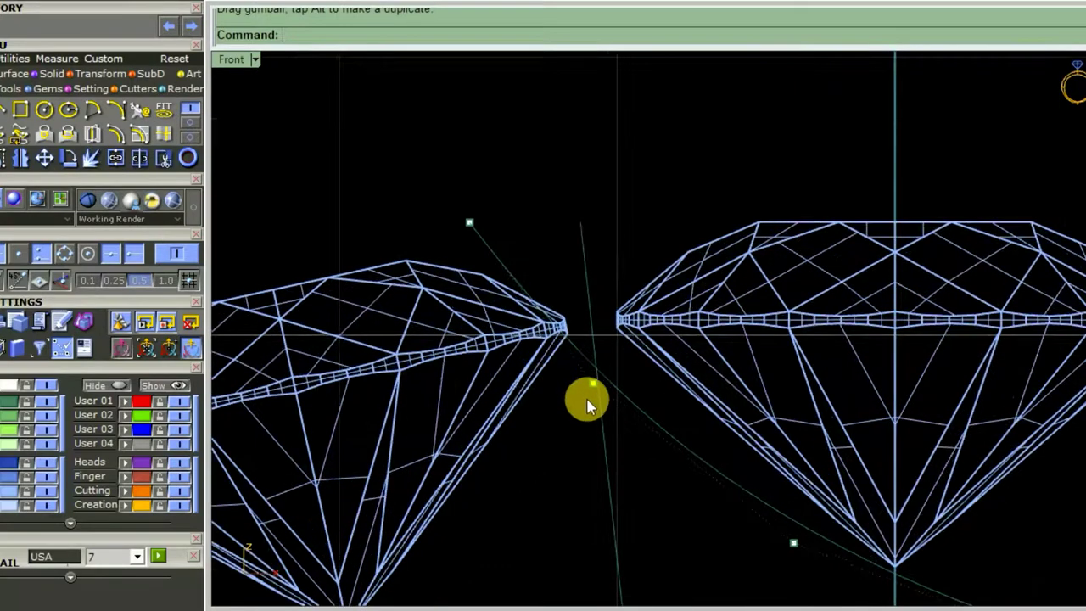
click(593, 384)
drag(642, 338, 650, 351)
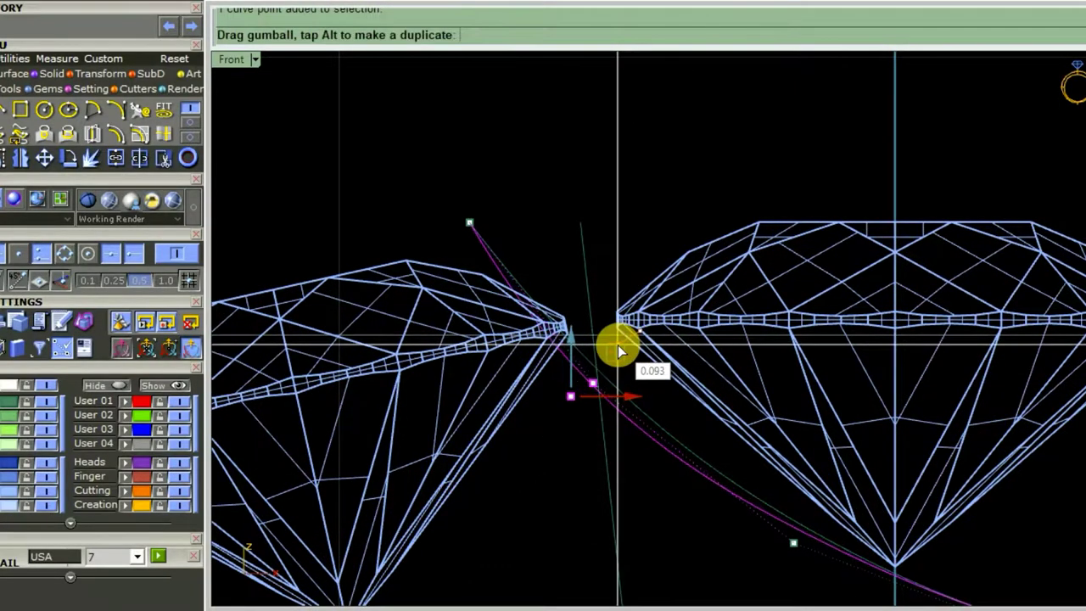
click(765, 375)
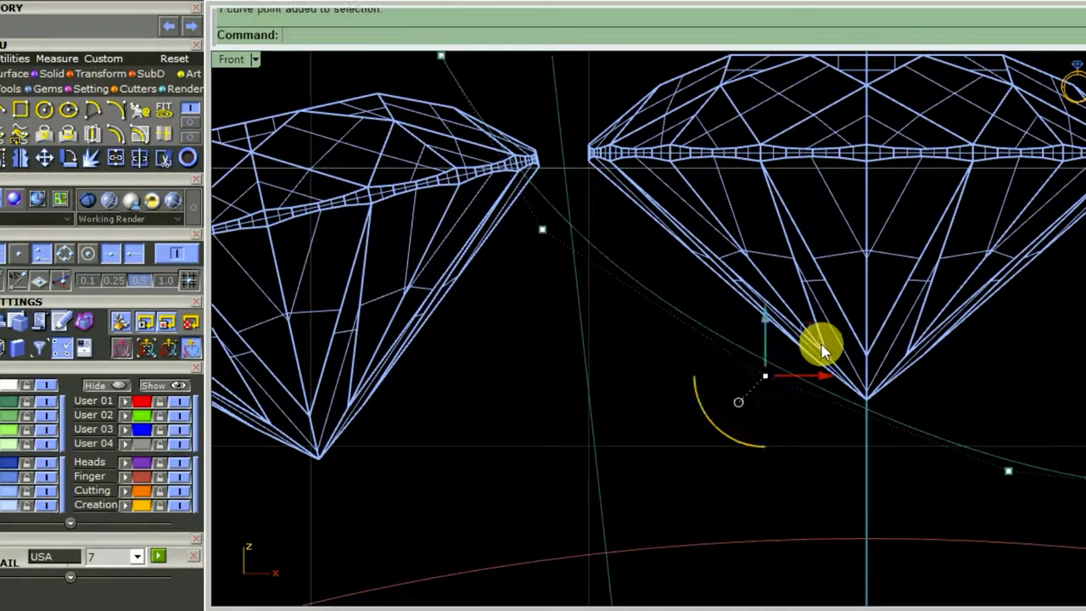
drag(801, 329, 788, 352)
scroll(743, 441, down, 2)
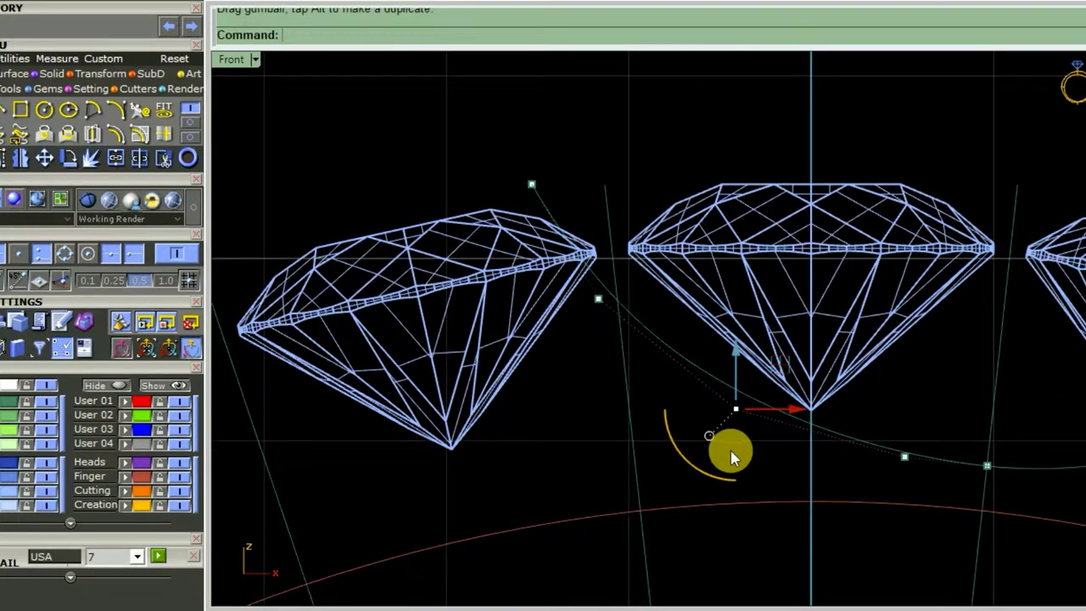
scroll(704, 458, up, 2)
key(Escape)
- Bend the wire further by moving two more control points down-left
scroll(717, 432, down, 5)
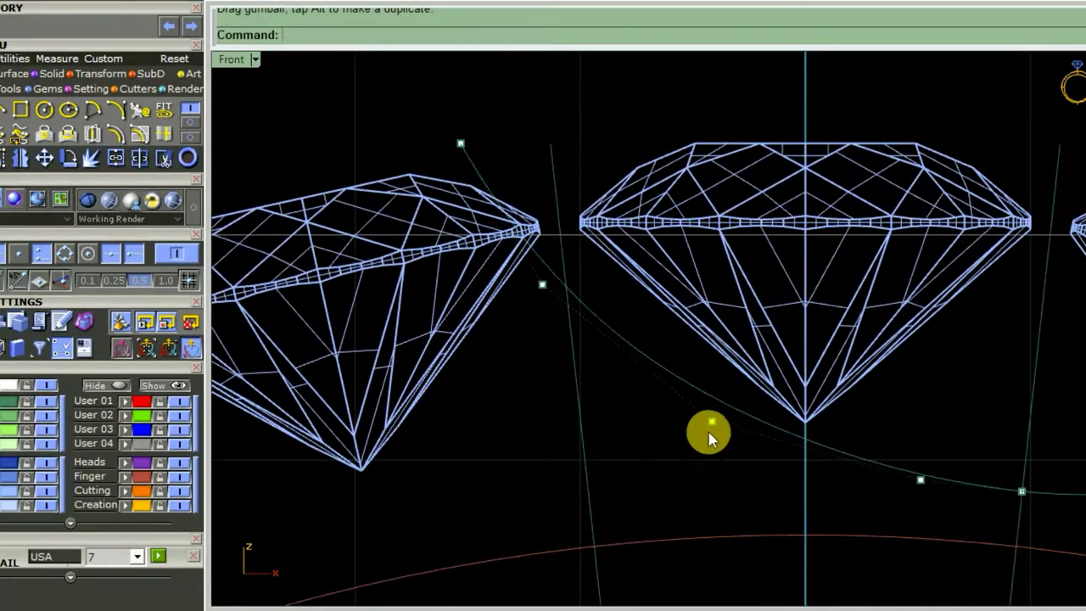
scroll(700, 408, up, 4)
mouse_move(543, 328)
mouse_down()
mouse_move(599, 267)
mouse_move(592, 254)
mouse_up()
key(Escape)
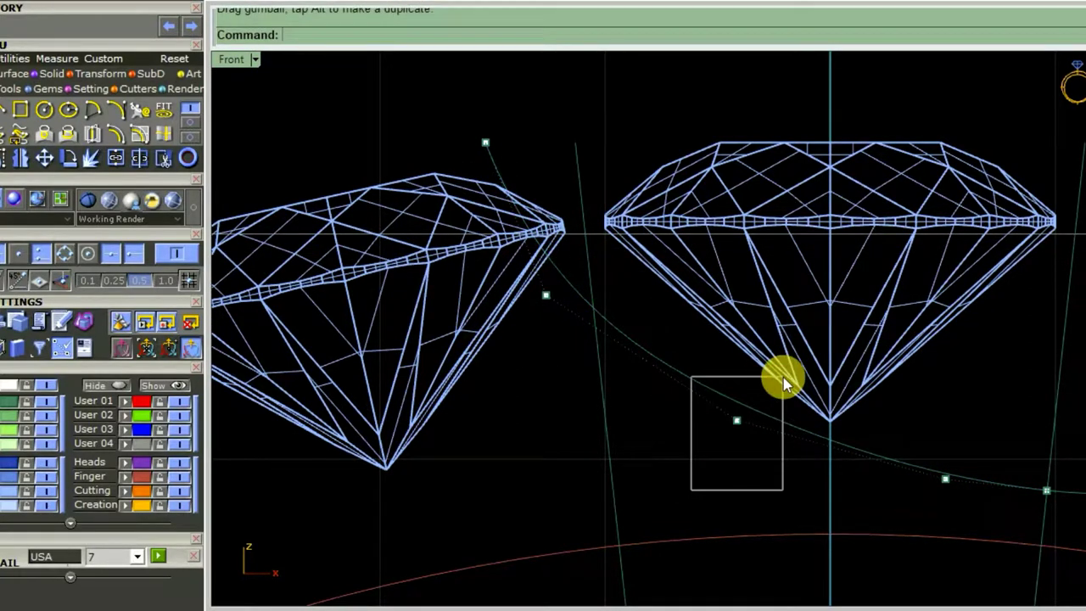
mouse_move(783, 384)
mouse_down()
mouse_move(746, 403)
mouse_move(752, 368)
mouse_up()
key(Escape)
- Lower the control points near the right end and pick the leftover right curve piece
key(Right)
key(Right)
key(Right)
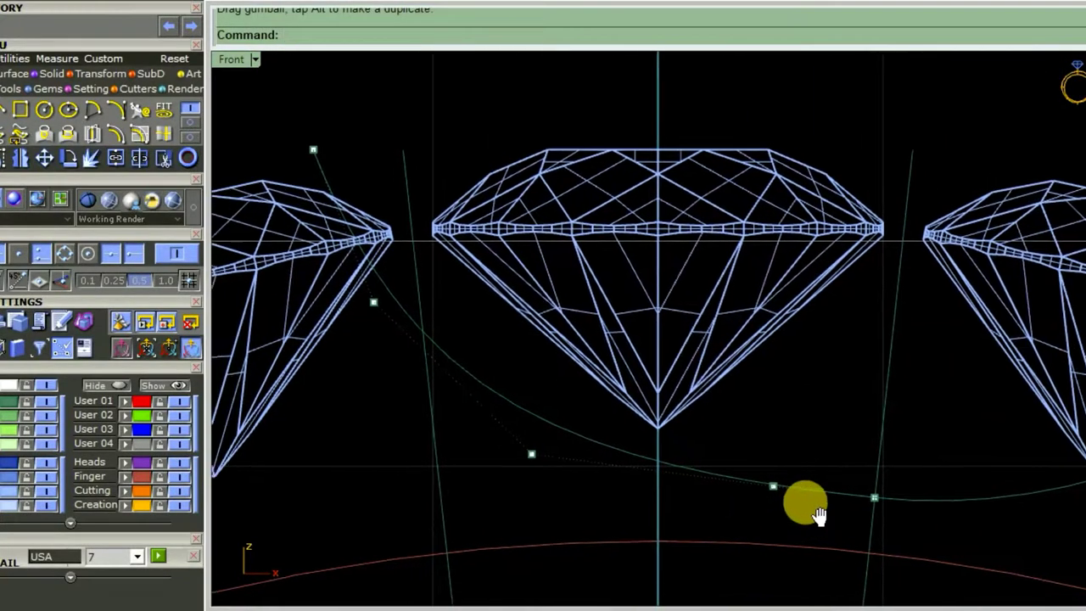
key(Left)
key(Left)
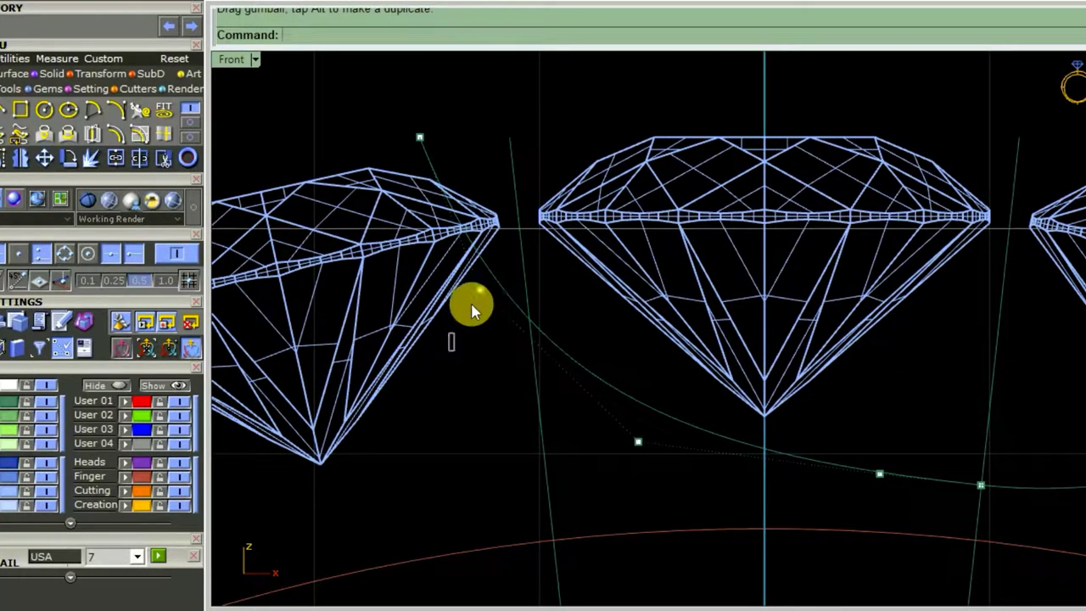
click(472, 293)
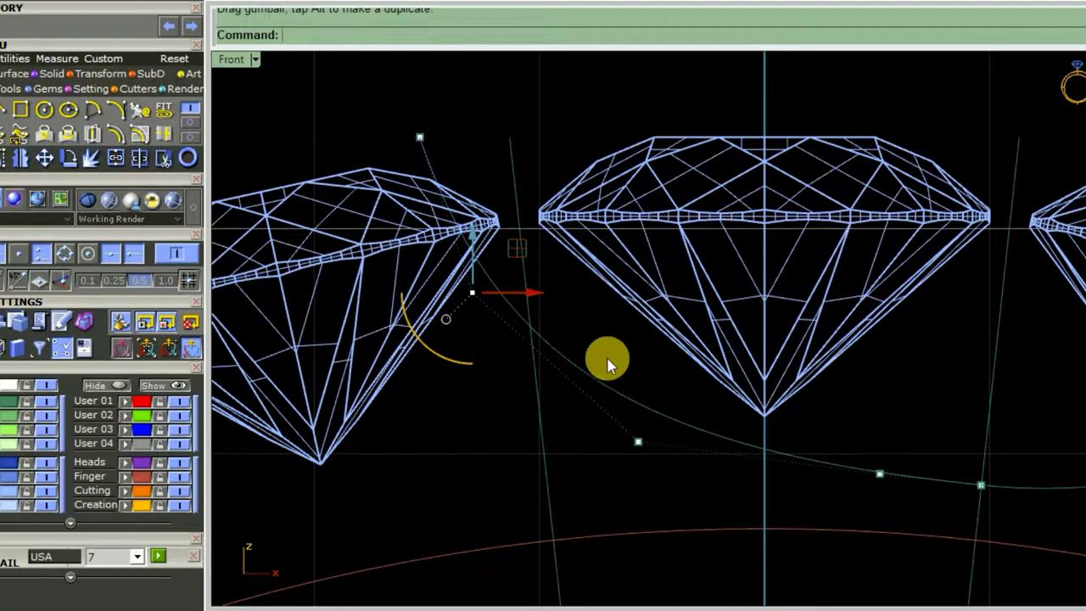
mouse_move(601, 489)
mouse_down()
mouse_move(699, 423)
mouse_move(683, 414)
mouse_move(679, 431)
mouse_up()
click(878, 522)
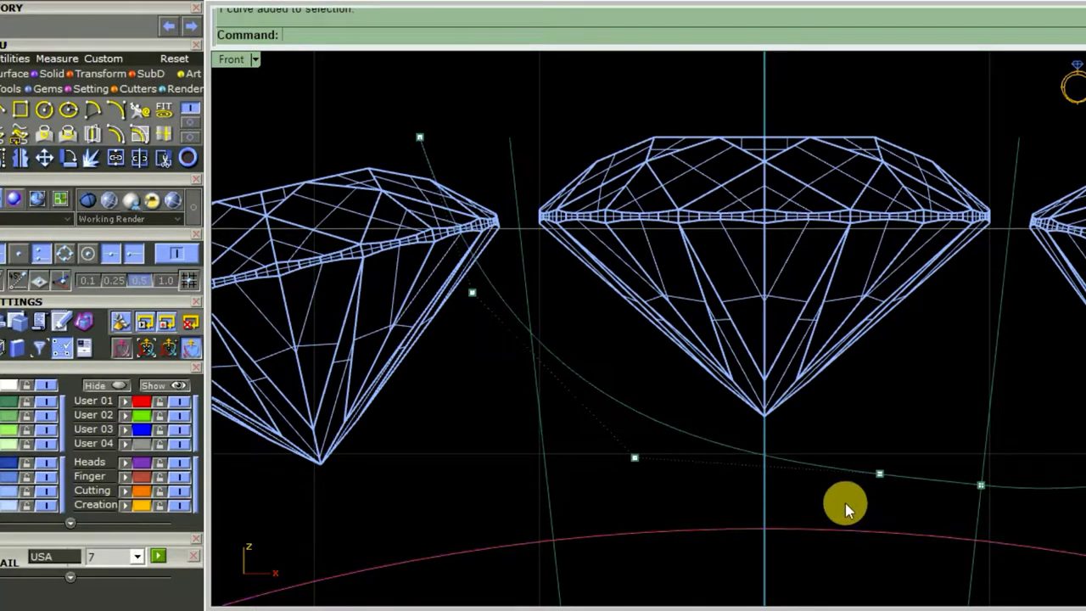
mouse_move(820, 502)
mouse_down()
mouse_move(919, 435)
mouse_move(904, 433)
mouse_up()
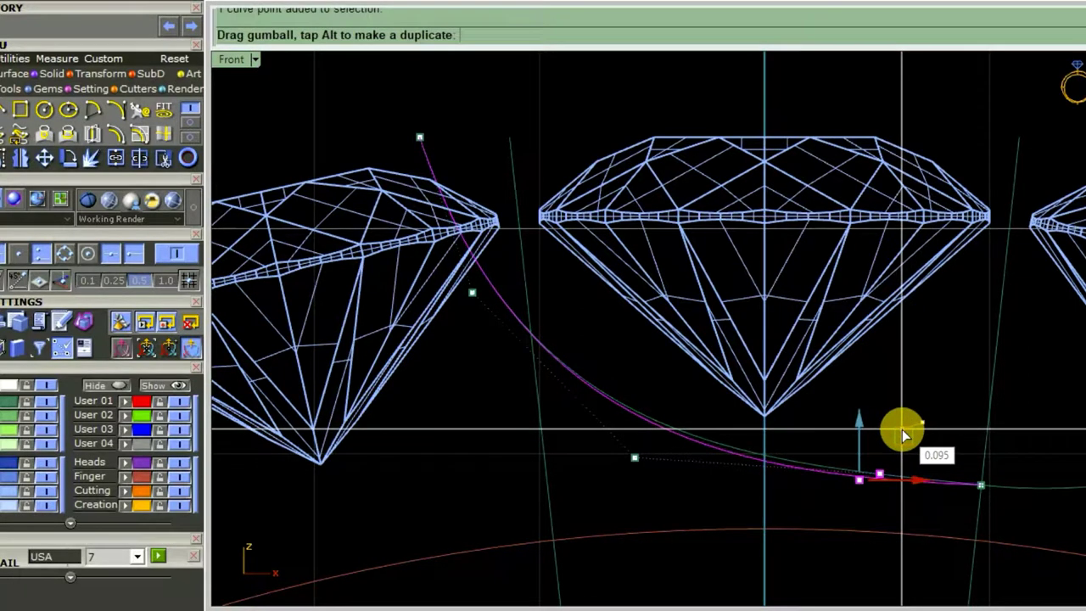
click(941, 382)
mouse_move(941, 382)
right_down()
mouse_move(837, 402)
mouse_move(824, 391)
right_up()
click(951, 458)
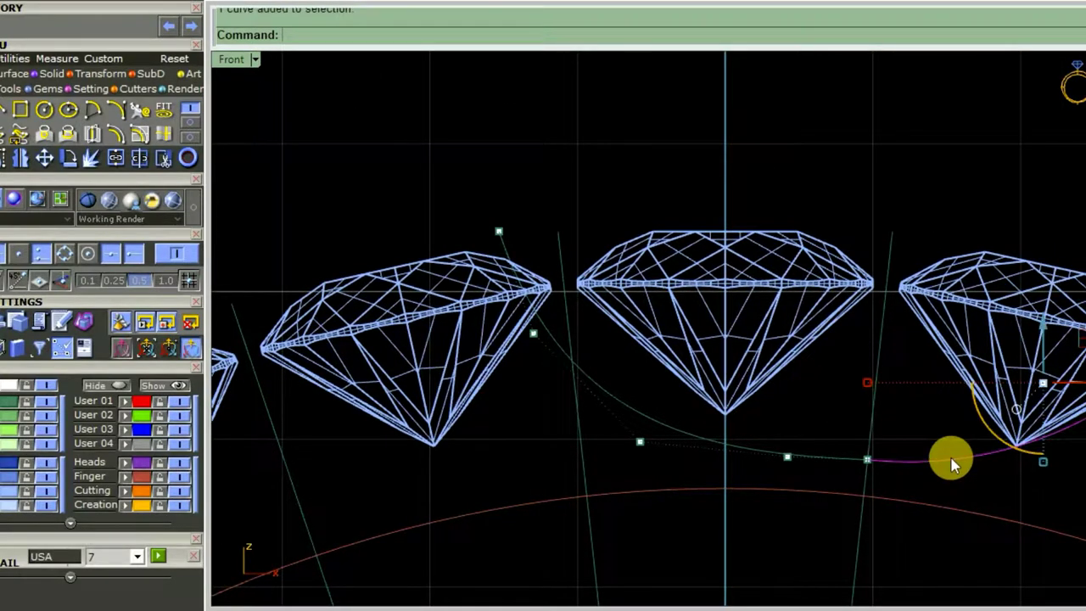
- Delete the leftover piece and rebuild the reshaped wire with 5 points at degree 3
key(Delete)
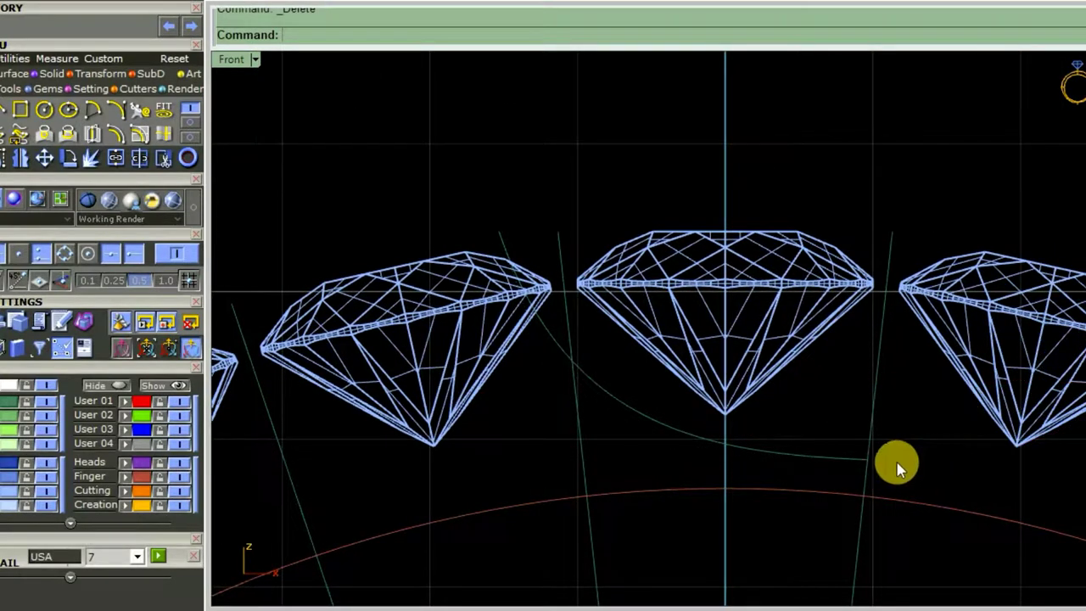
click(689, 439)
text(r)
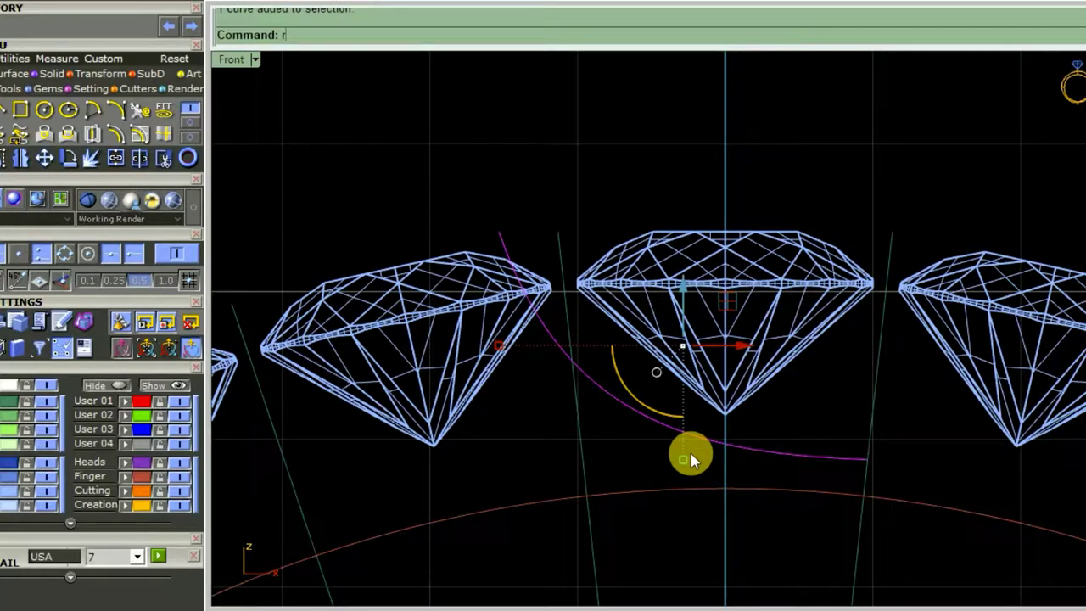
text(ebuild)
key(Return)
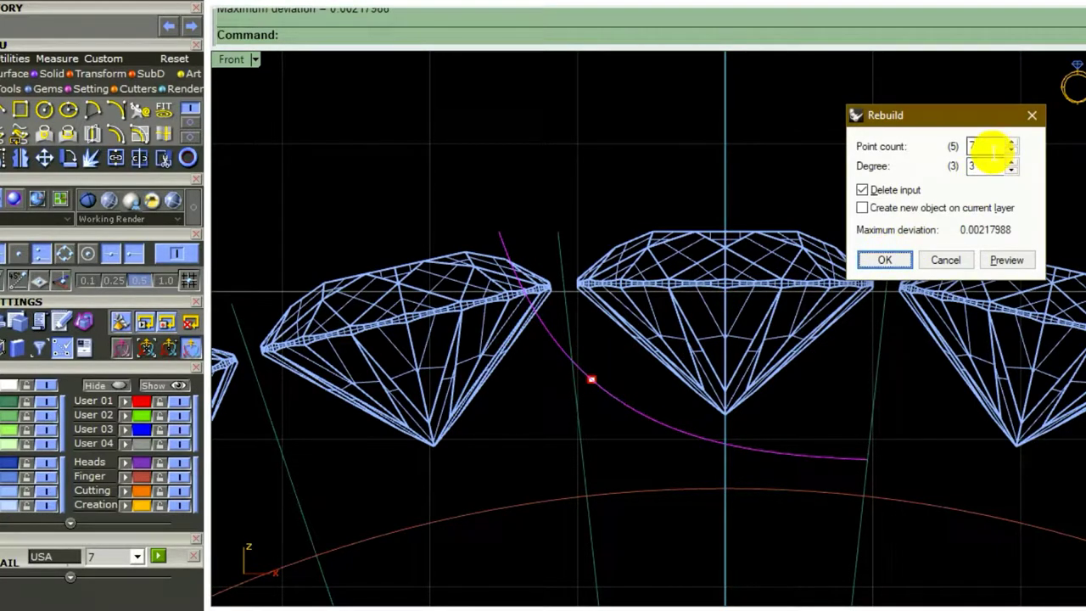
click(1006, 260)
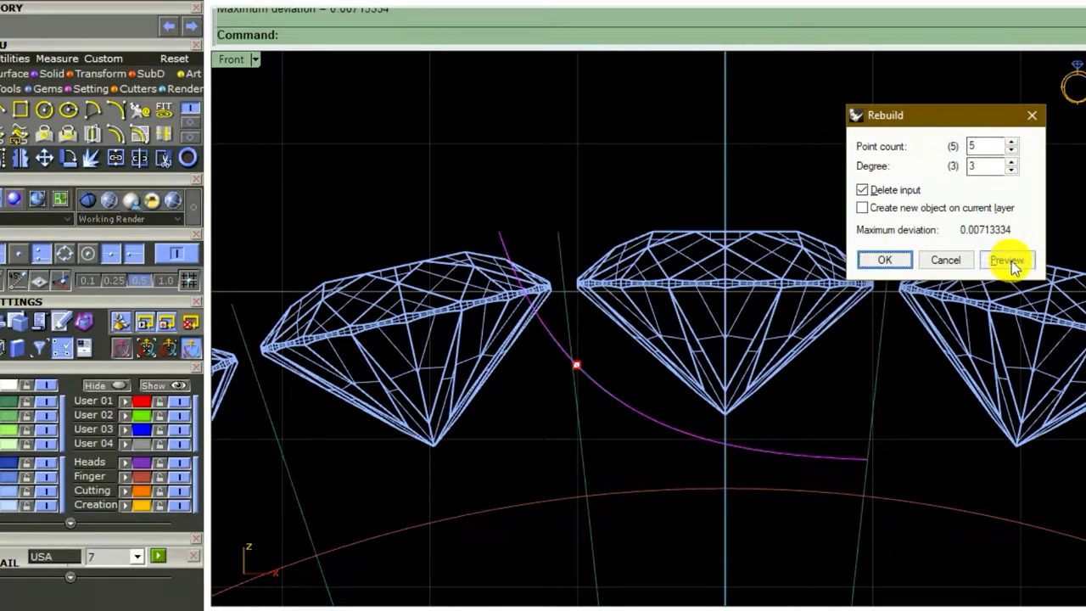
click(885, 260)
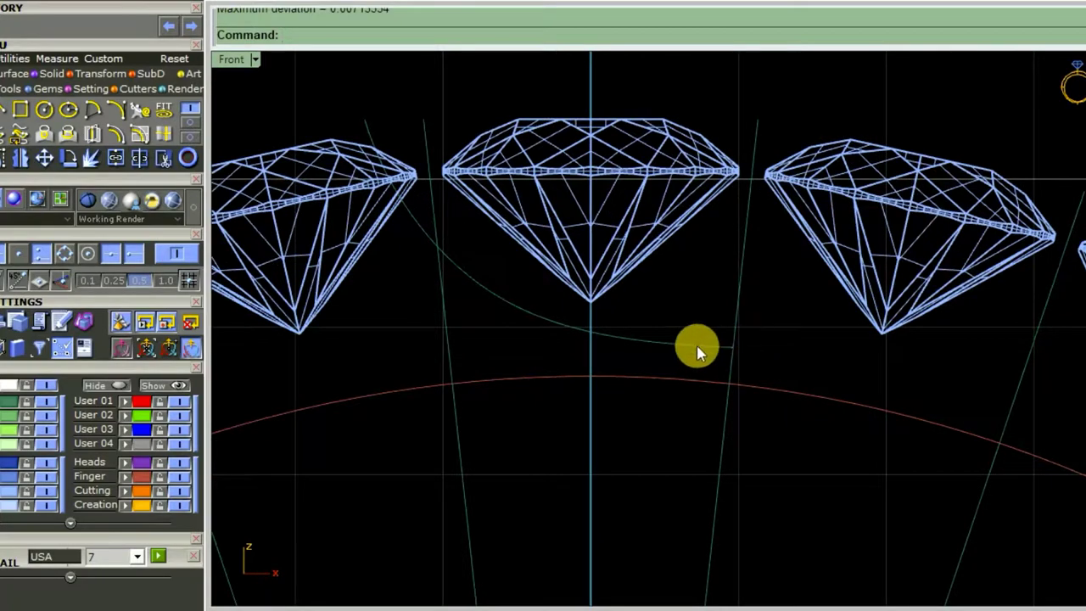
click(698, 351)
- Mirror the wire curve across a vertical plane through its end and join both halves
text(irror)
key(Return)
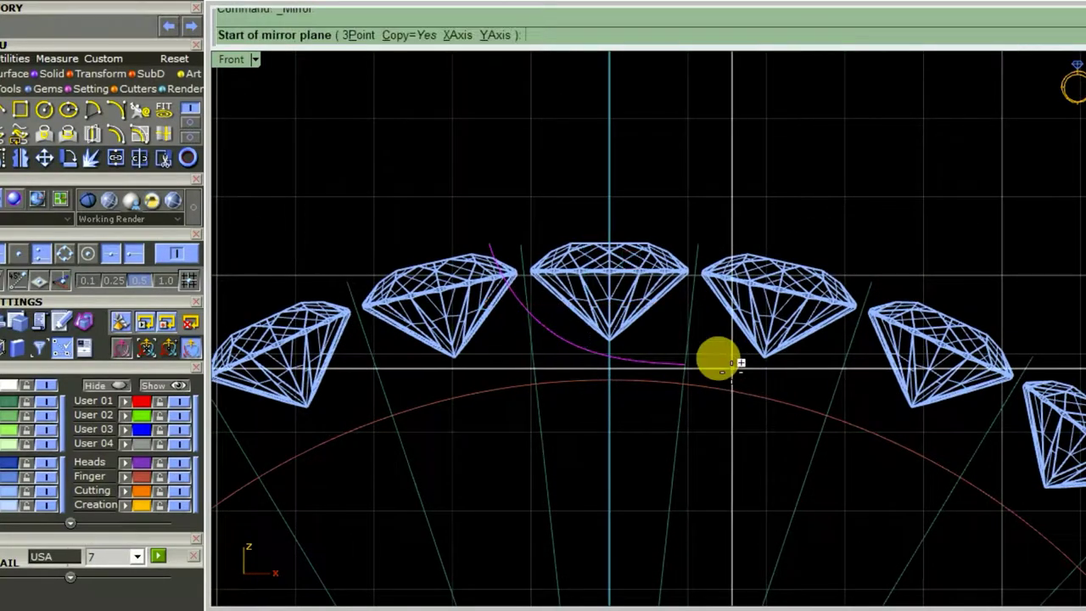
click(683, 363)
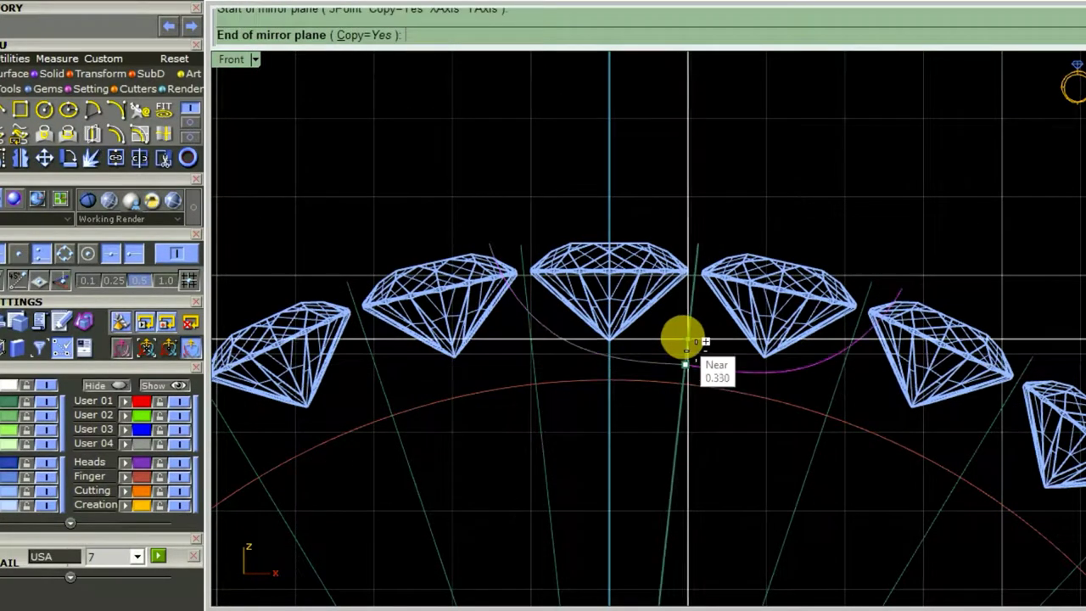
click(716, 436)
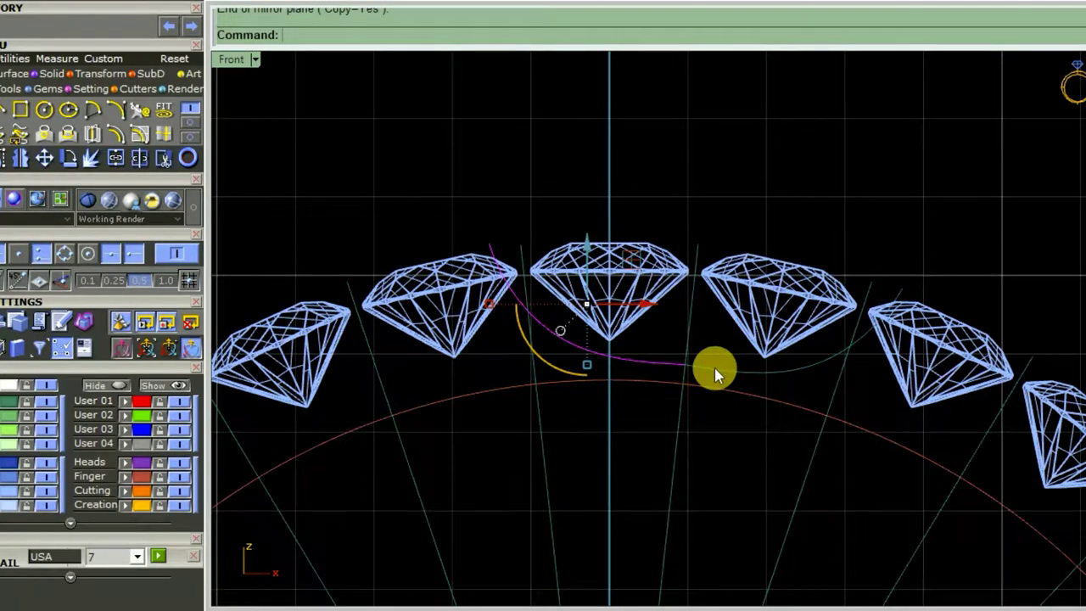
click(676, 357)
scroll(649, 345, up, 3)
scroll(769, 424, down, 2)
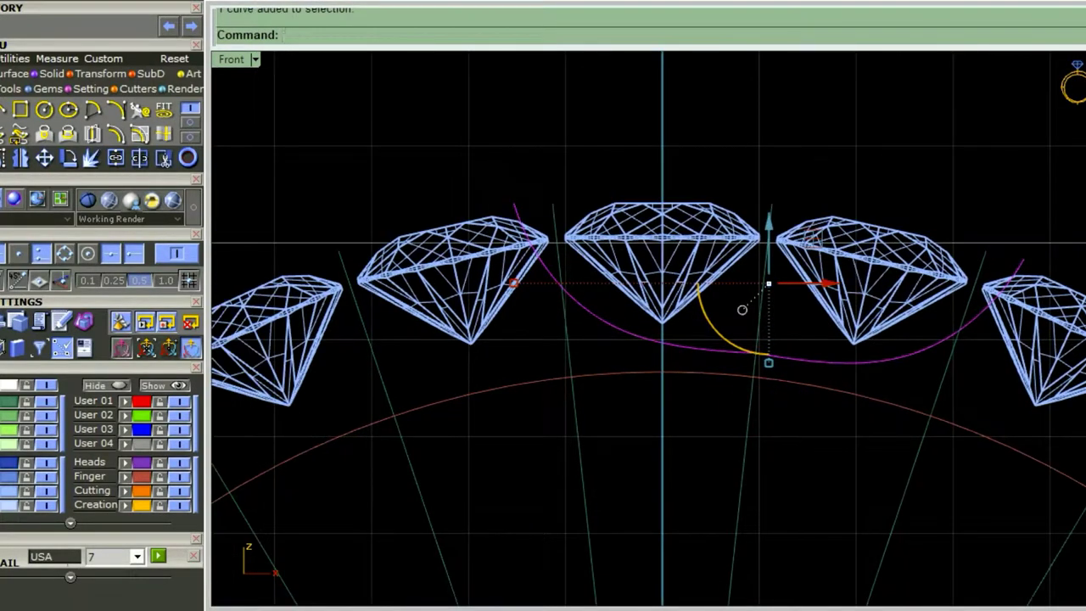
key(ctrl+j)
- Rebuild the joined wire with 7 points at degree 3 and centre it in view
text(ebuild)
key(Return)
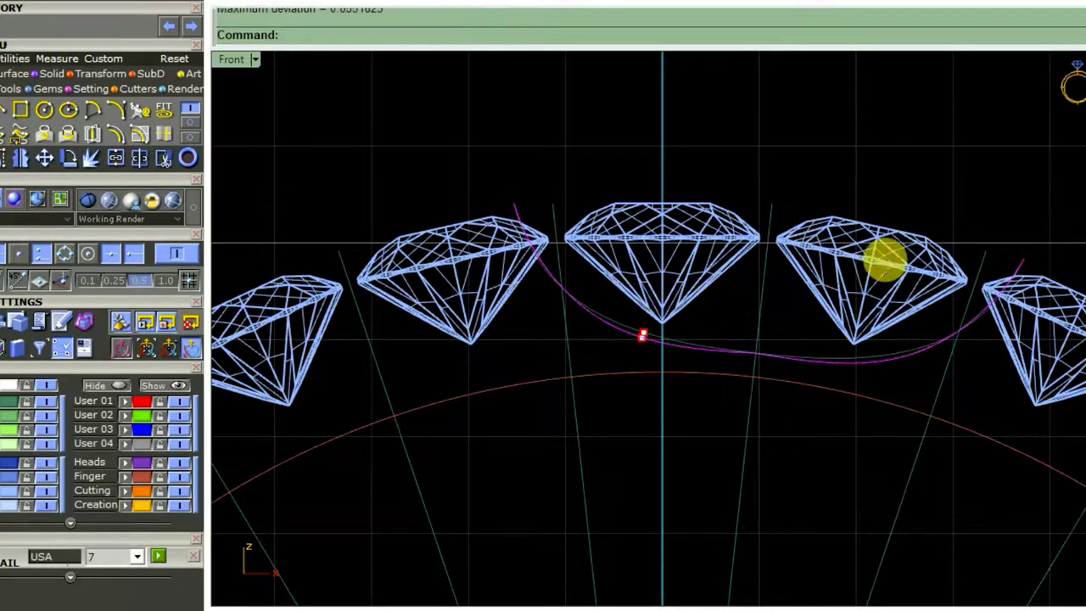
scroll(852, 296, up, 3)
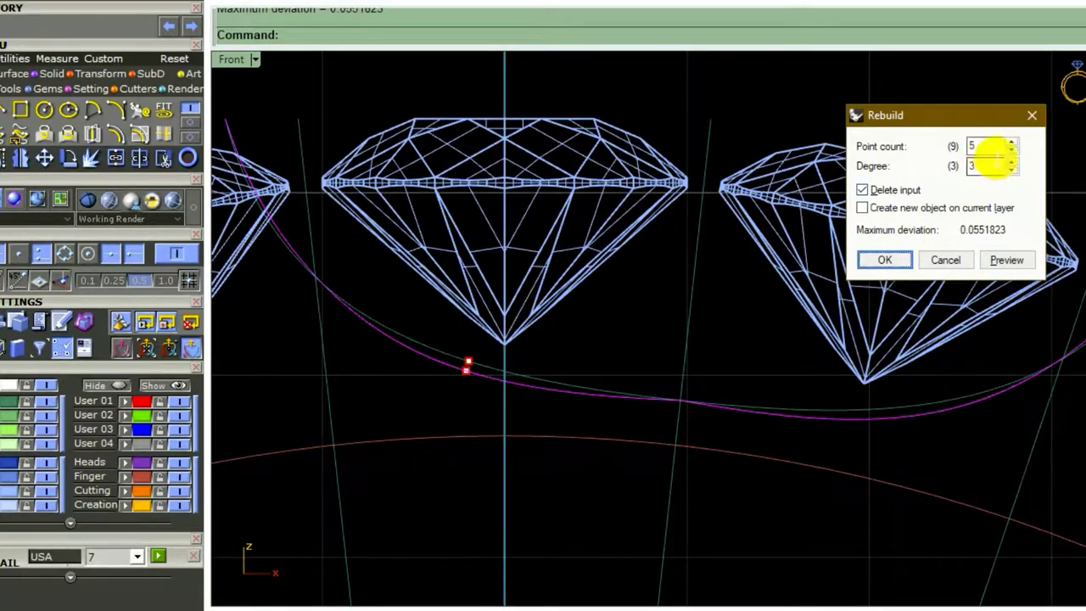
click(1006, 259)
click(885, 259)
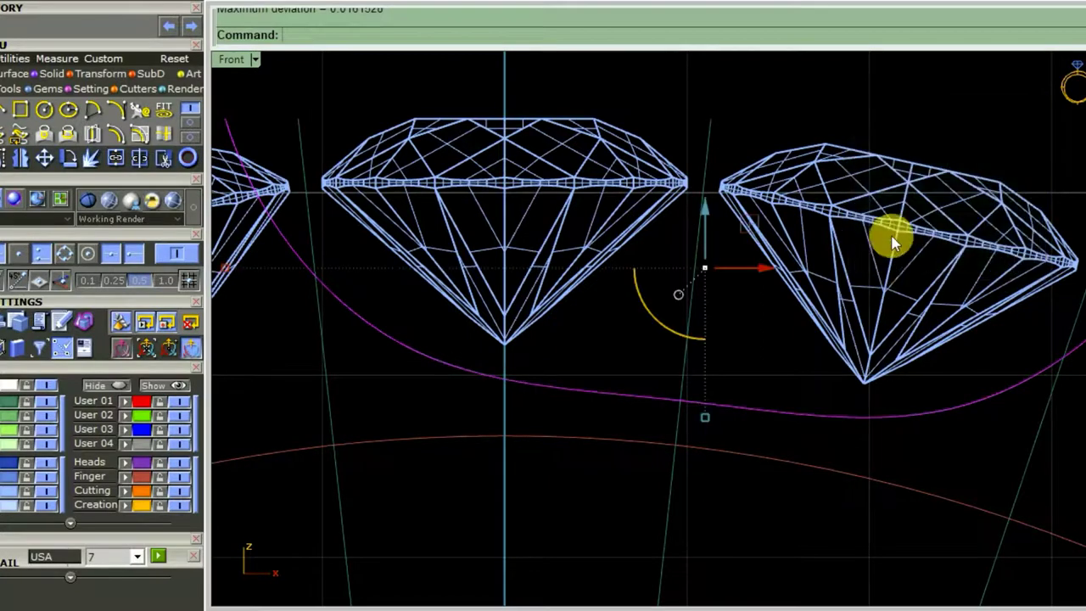
scroll(802, 503, down, 4)
right_drag(802, 504, 783, 420)
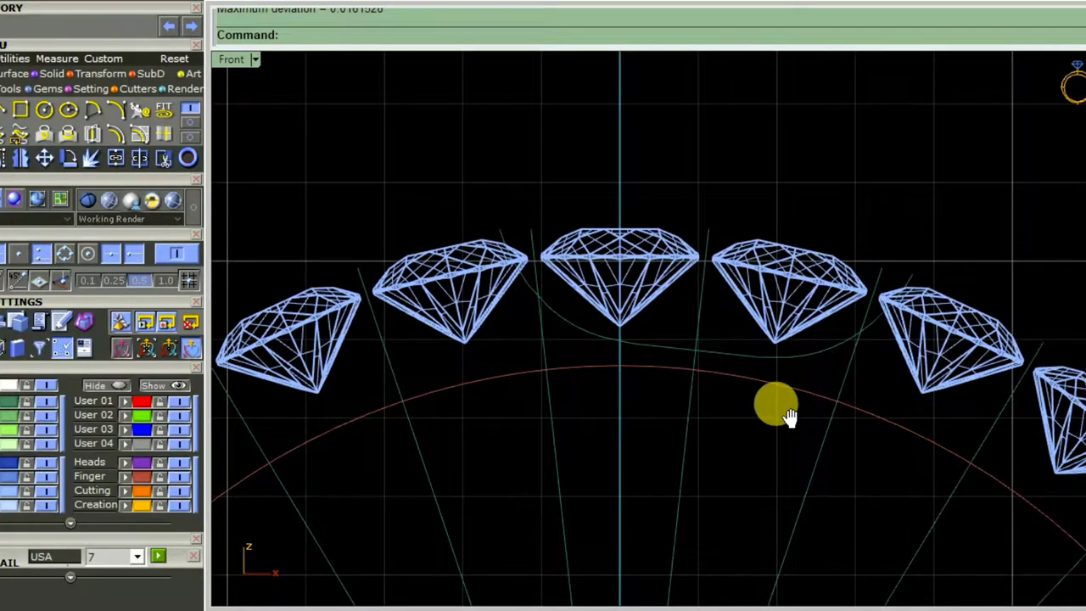
scroll(635, 303, up, 3)
- Display the joined wire's control points and select one, abandoning a first move attempt
click(781, 412)
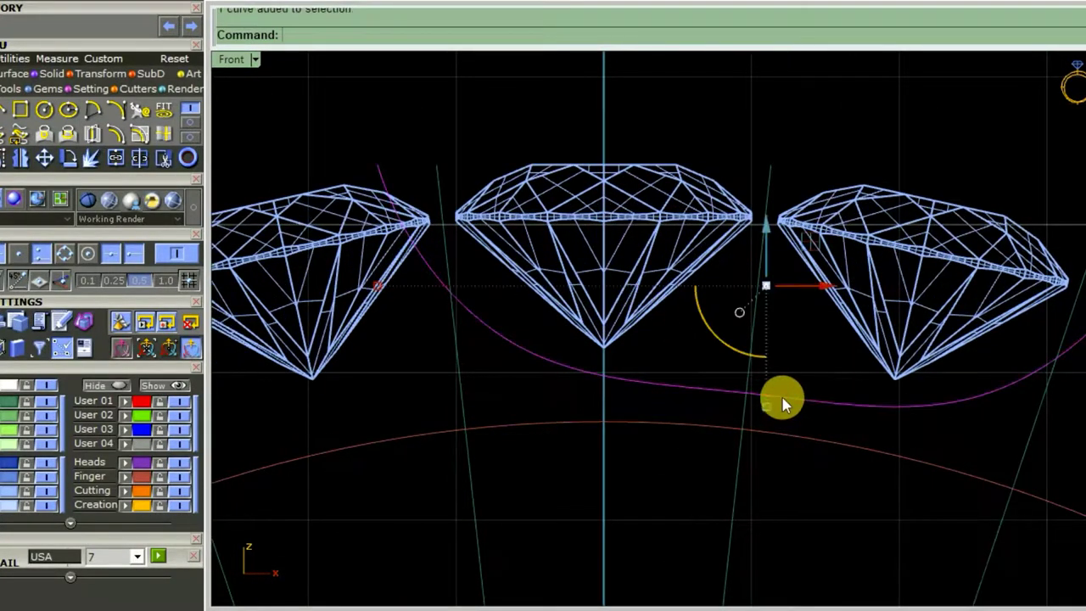
key(F10)
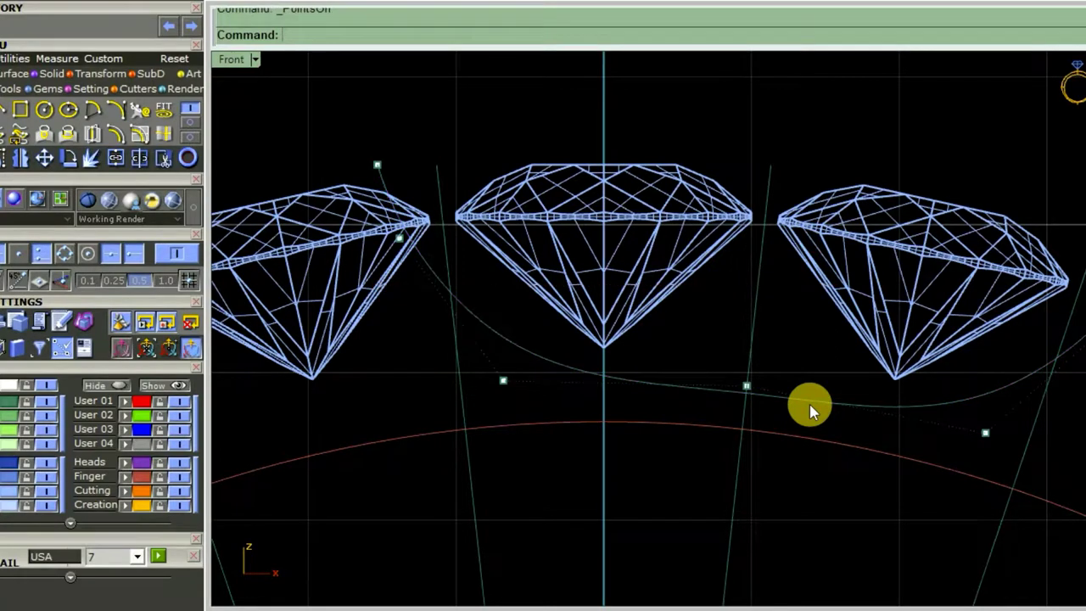
drag(701, 342, 793, 405)
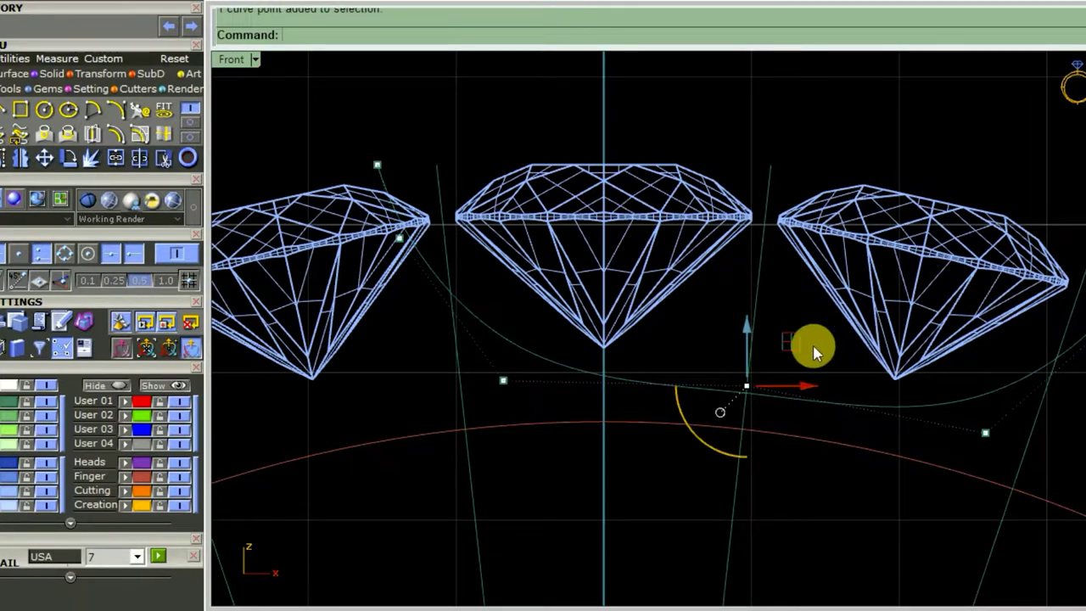
scroll(742, 437, up, 2)
right_drag(745, 545, 794, 491)
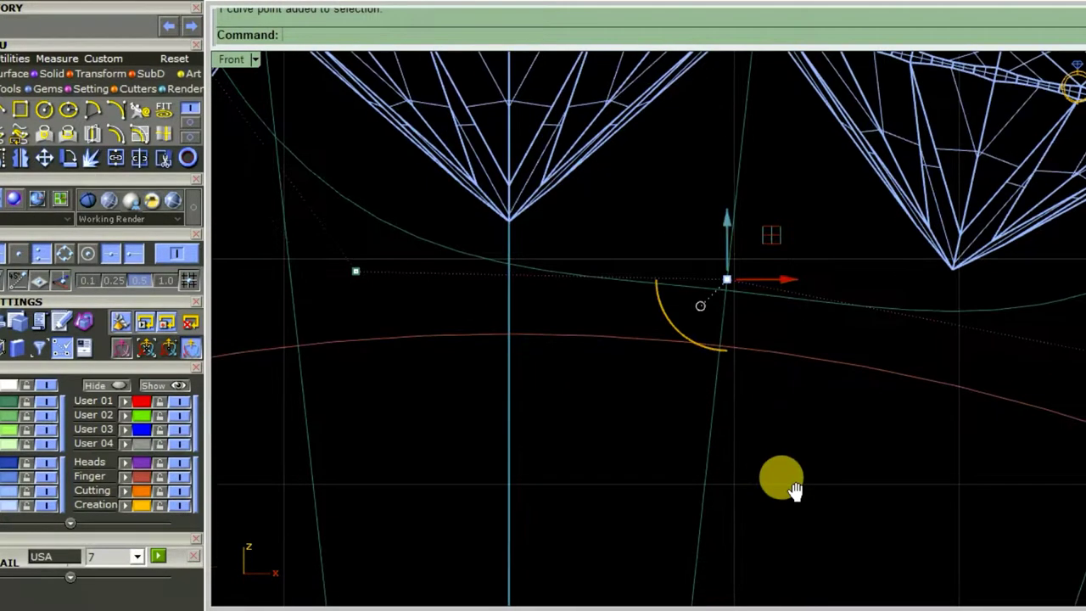
text(m)
key(Return)
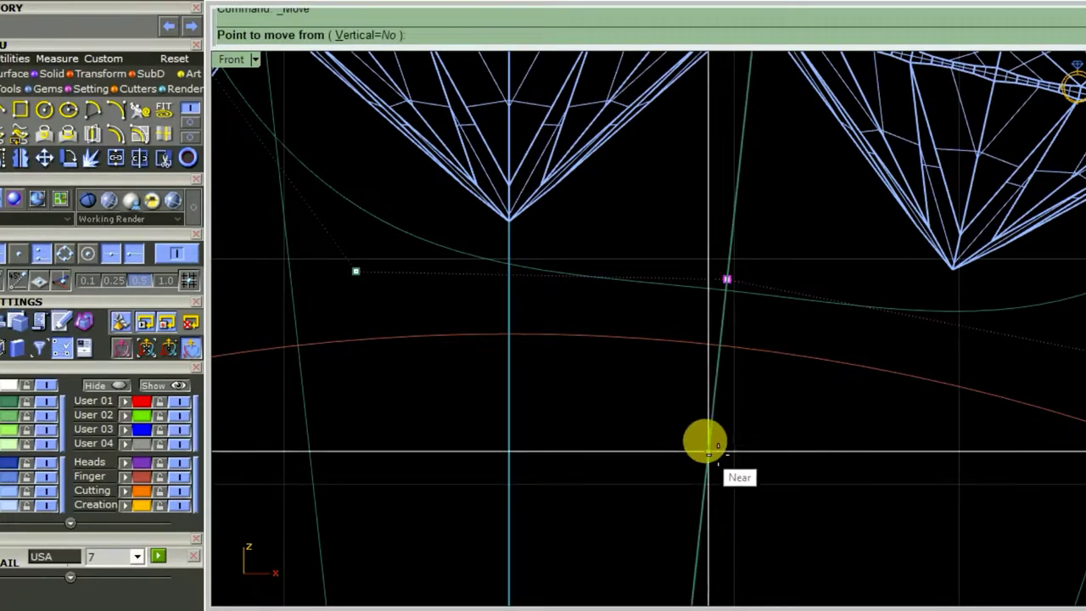
click(710, 421)
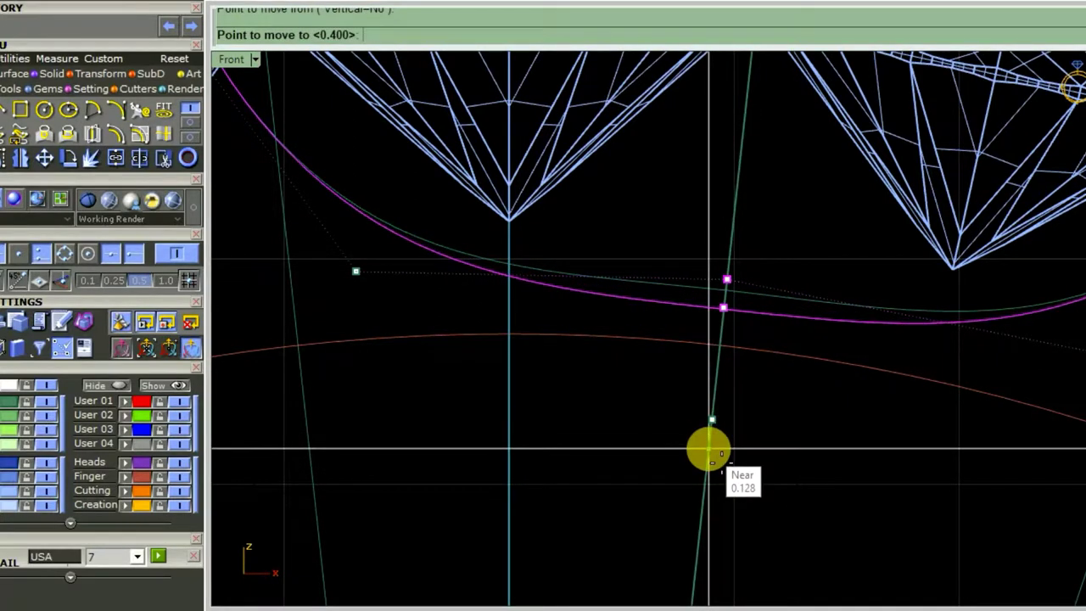
key(Escape)
key(Escape)
scroll(771, 451, down, 3)
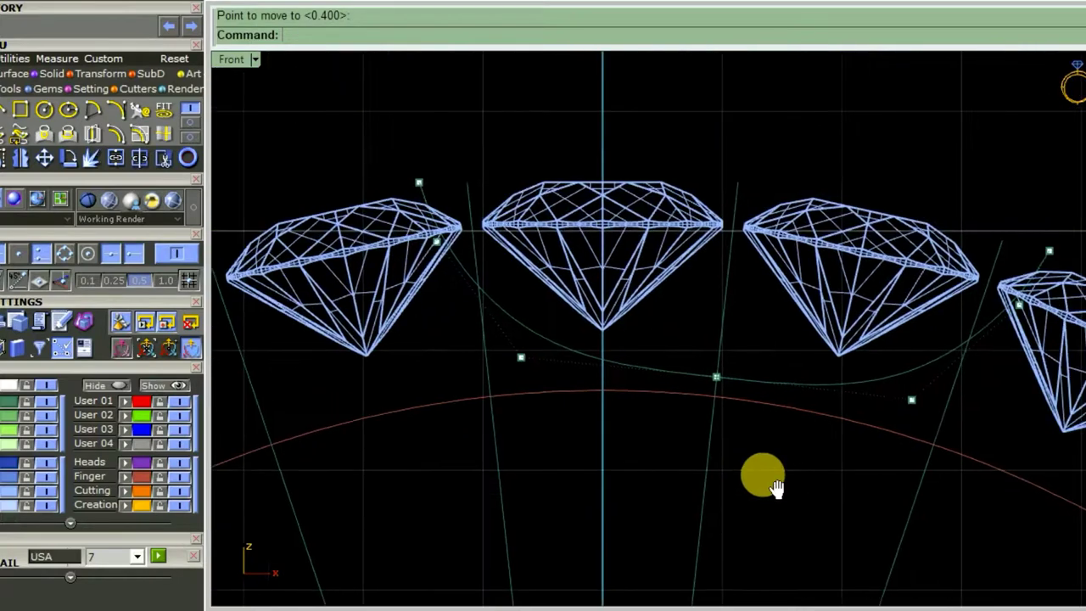
- Lower the wire's middle control points by 0.128 and 0.170 in two moves
drag(428, 376, 540, 340)
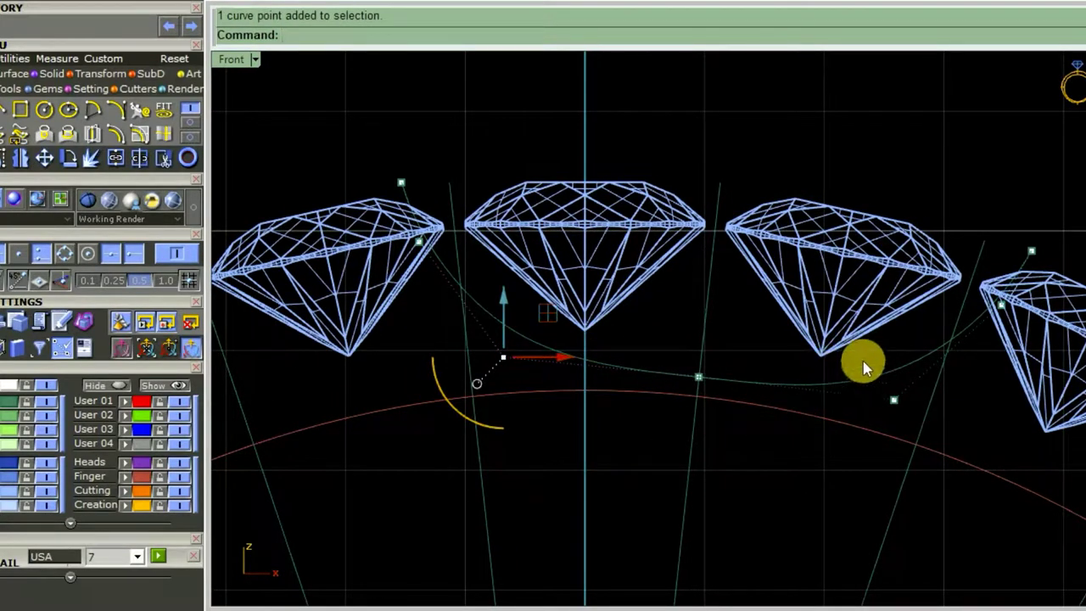
shift+drag(863, 367, 917, 435)
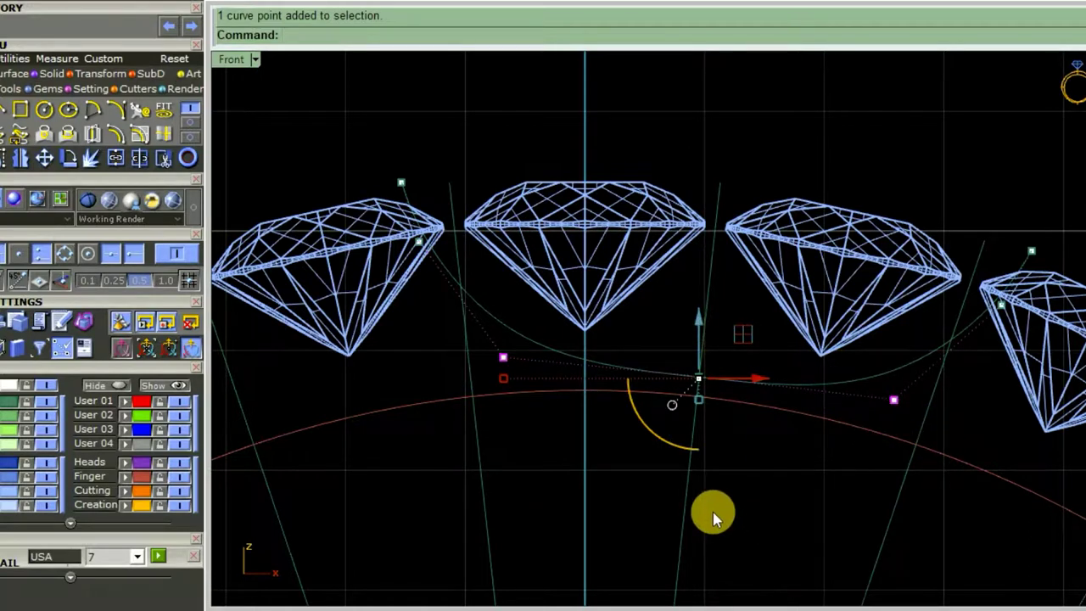
key(Return)
click(689, 520)
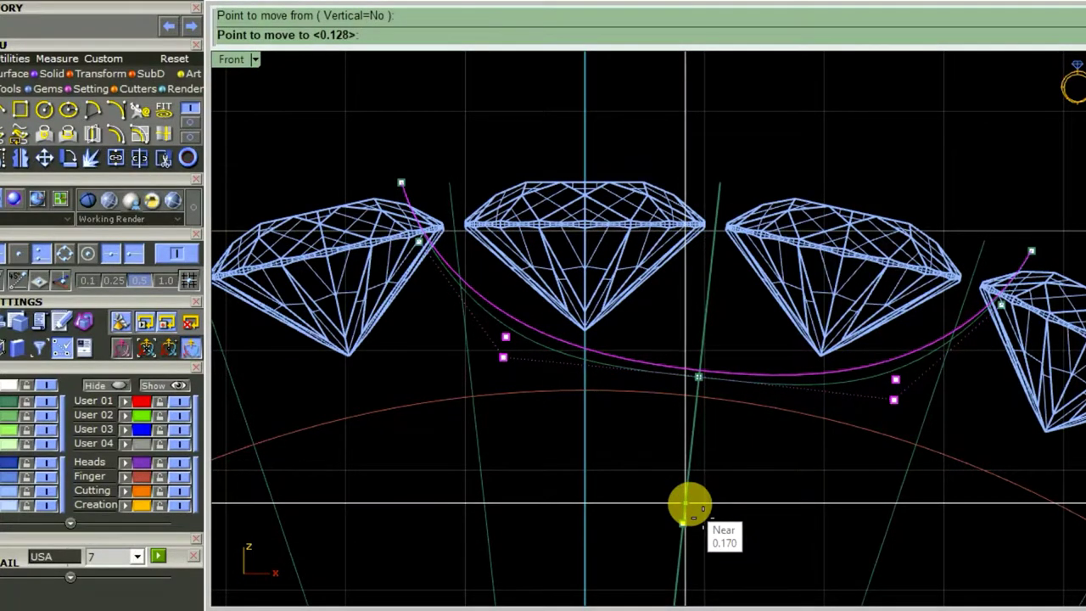
click(689, 507)
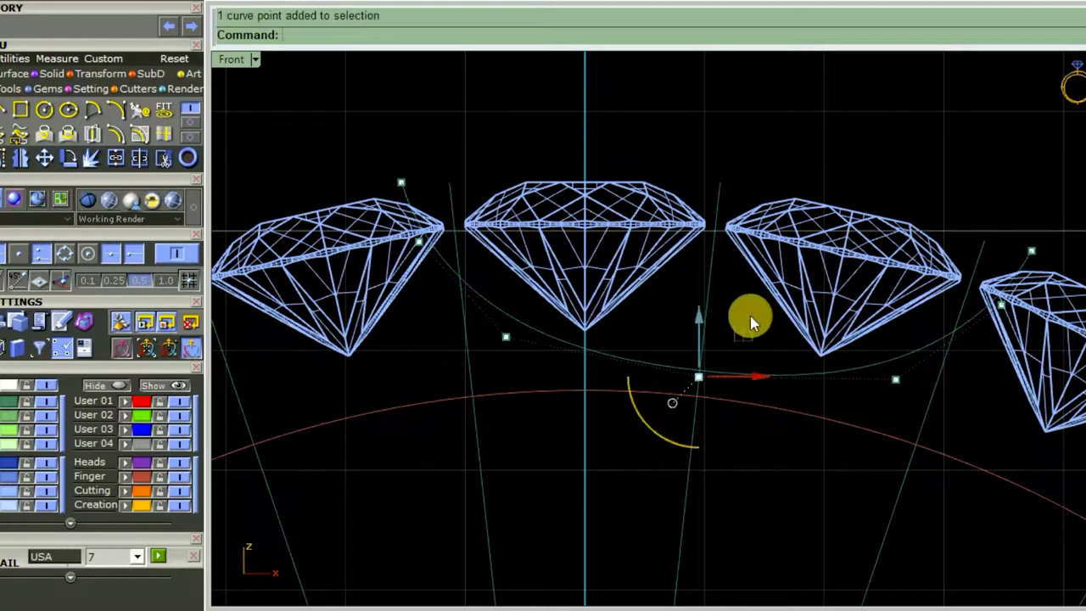
key(Return)
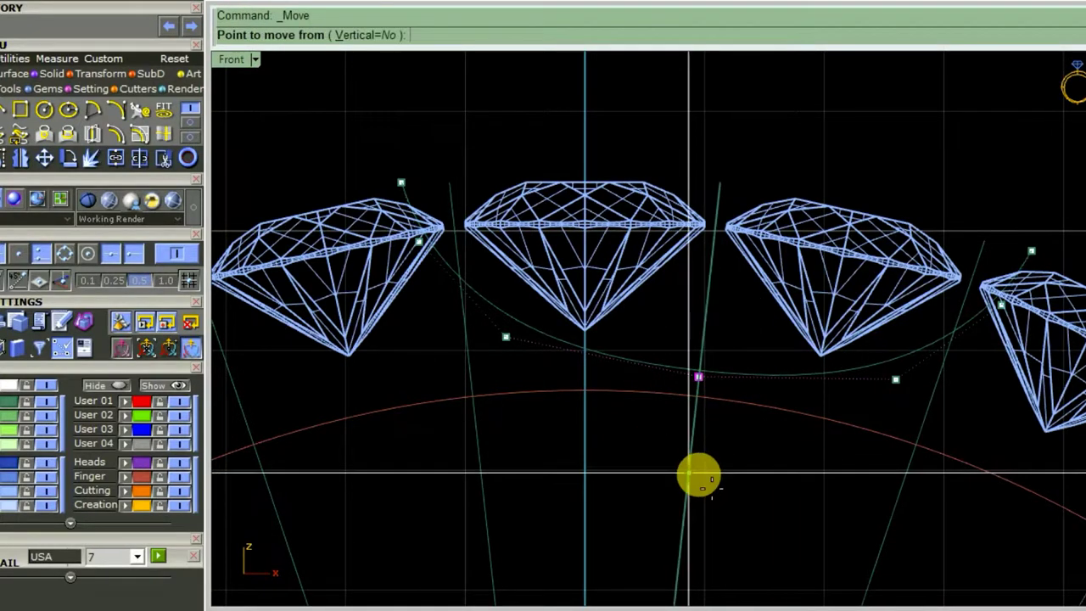
click(694, 476)
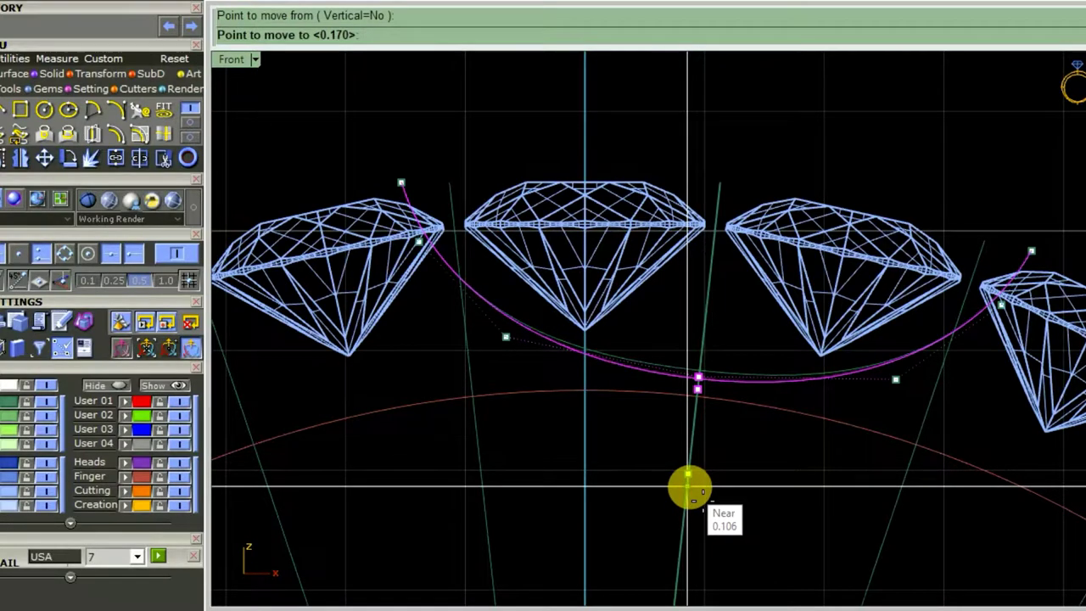
click(694, 488)
- Maximize the Perspective view in Shaded mode and orbit over the wire curve
scroll(764, 509, down, 3)
key(ctrl+F4)
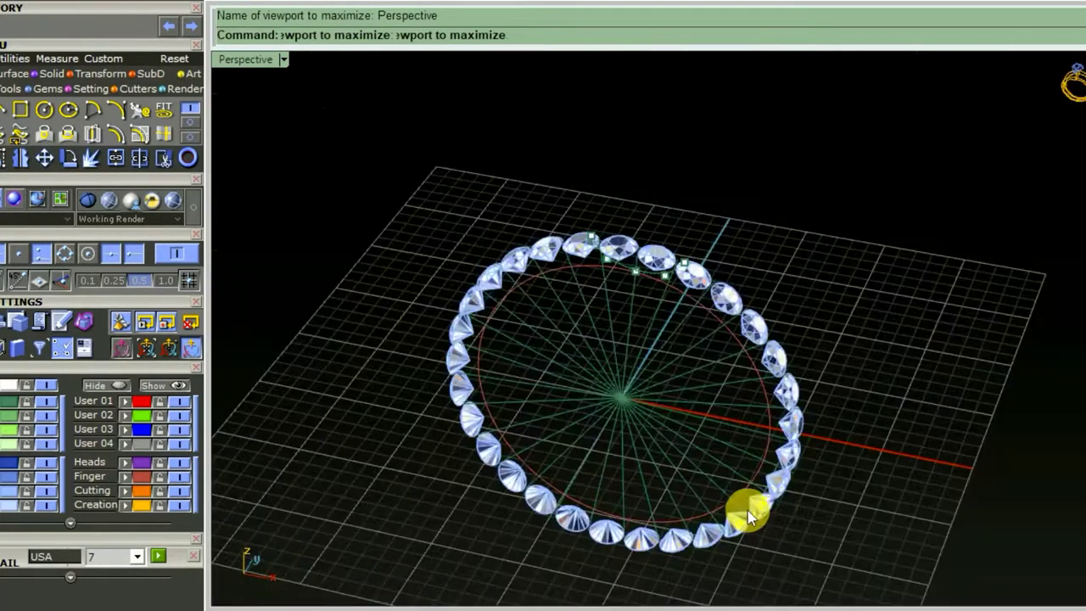
mouse_move(747, 510)
right_down()
mouse_move(693, 561)
mouse_move(637, 213)
right_up()
scroll(672, 364, up, 4)
scroll(686, 416, up, 2)
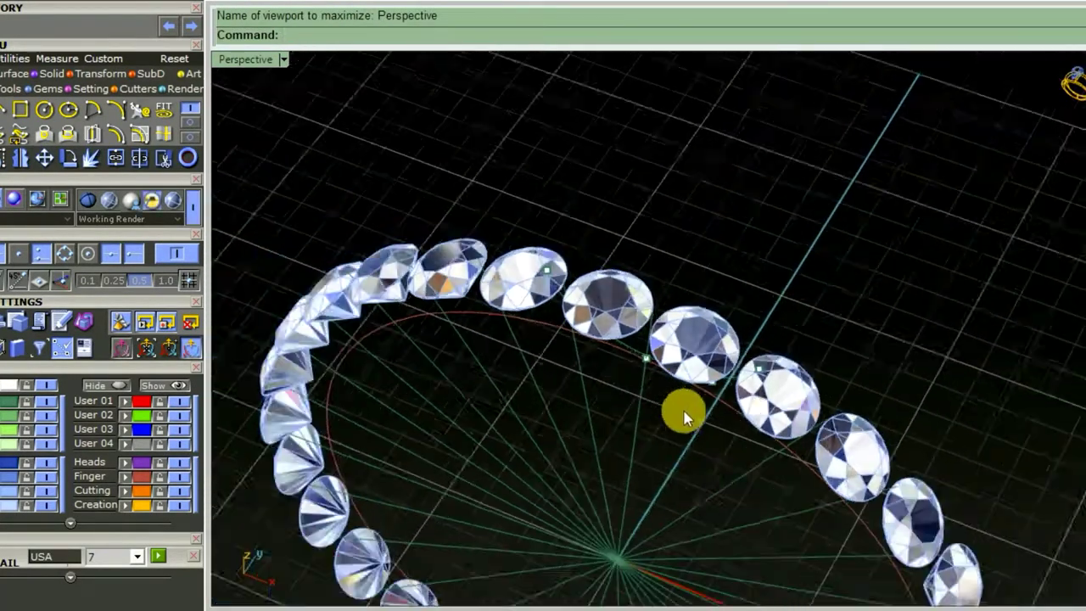
mouse_move(684, 416)
right_down()
mouse_move(734, 379)
mouse_move(660, 357)
right_up()
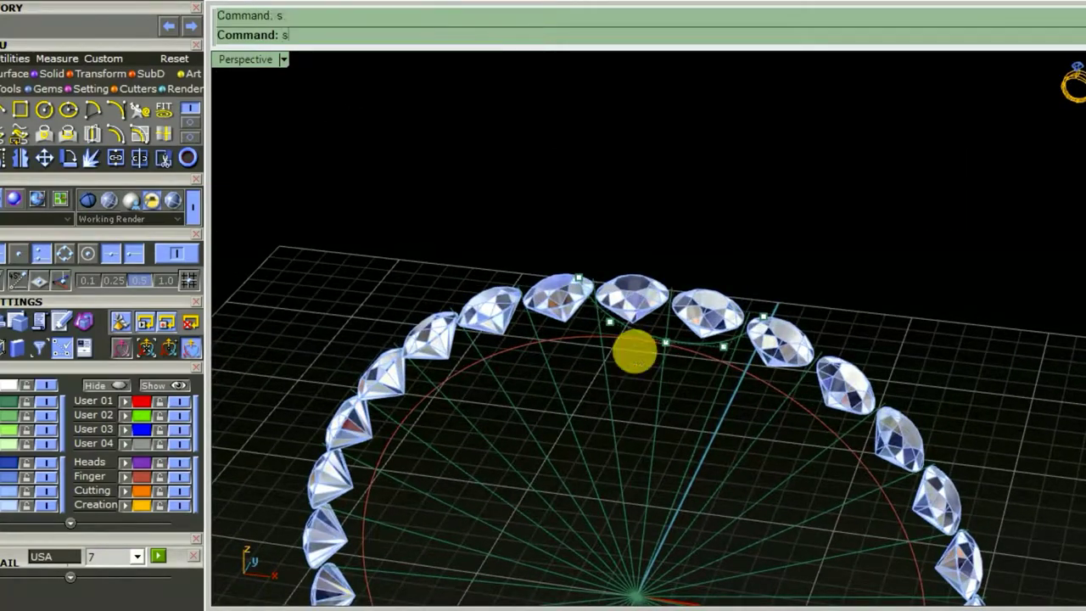
key(ctrl+alt+s)
scroll(696, 382, up, 2)
scroll(706, 350, up, 5)
scroll(706, 350, down, 5)
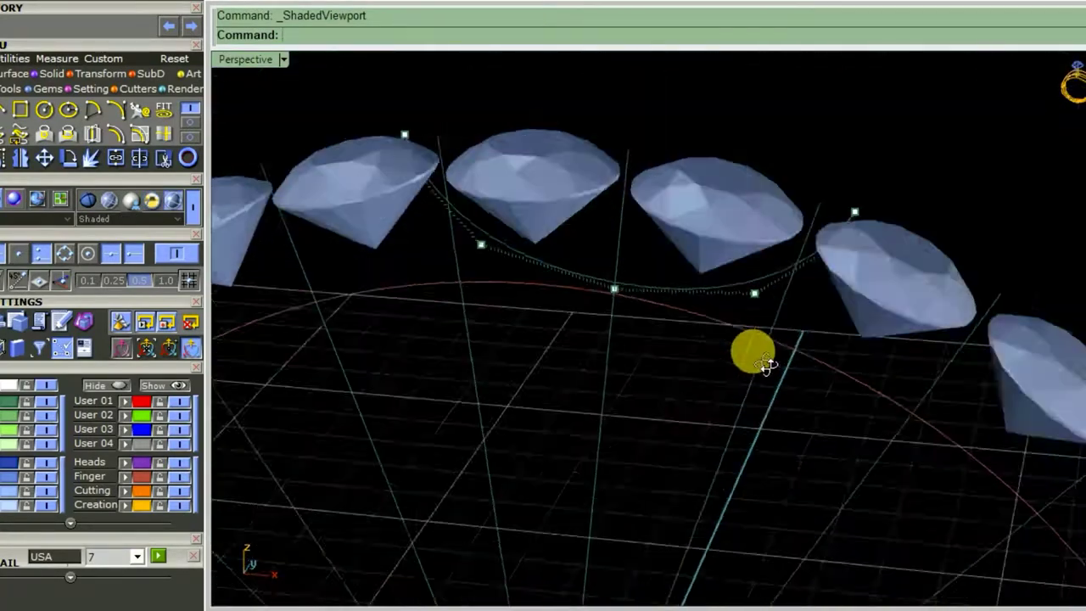
right_drag(752, 352, 892, 364)
scroll(954, 393, up, 2)
mouse_move(823, 403)
right_down()
mouse_move(623, 382)
mouse_move(699, 311)
mouse_move(696, 323)
mouse_move(767, 342)
mouse_move(713, 403)
mouse_move(782, 367)
mouse_move(770, 376)
right_up()
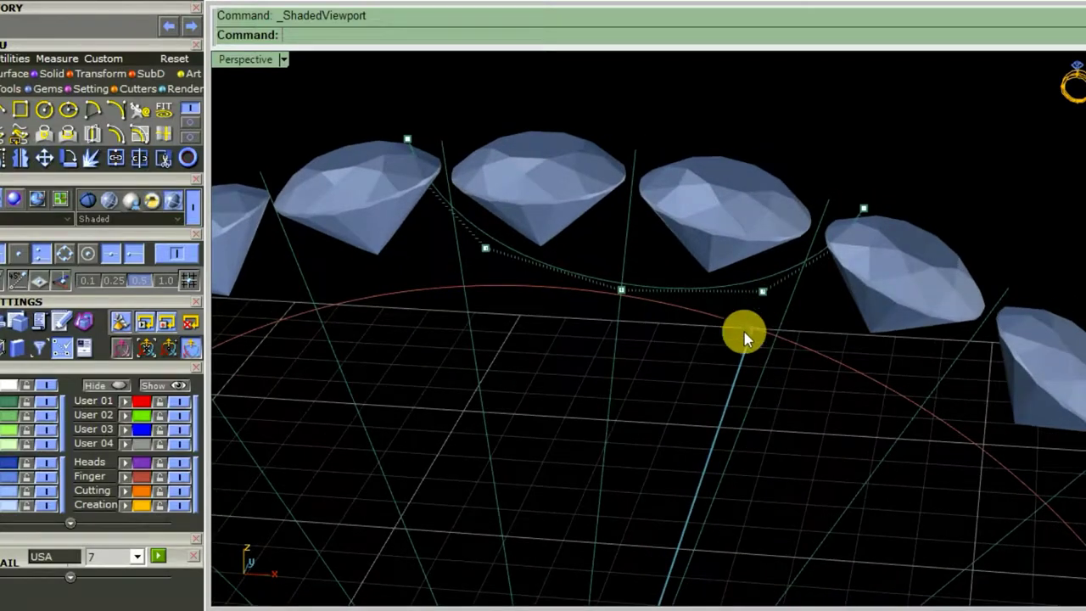
mouse_move(745, 332)
right_down()
mouse_move(853, 359)
mouse_move(892, 383)
mouse_move(836, 151)
right_up()
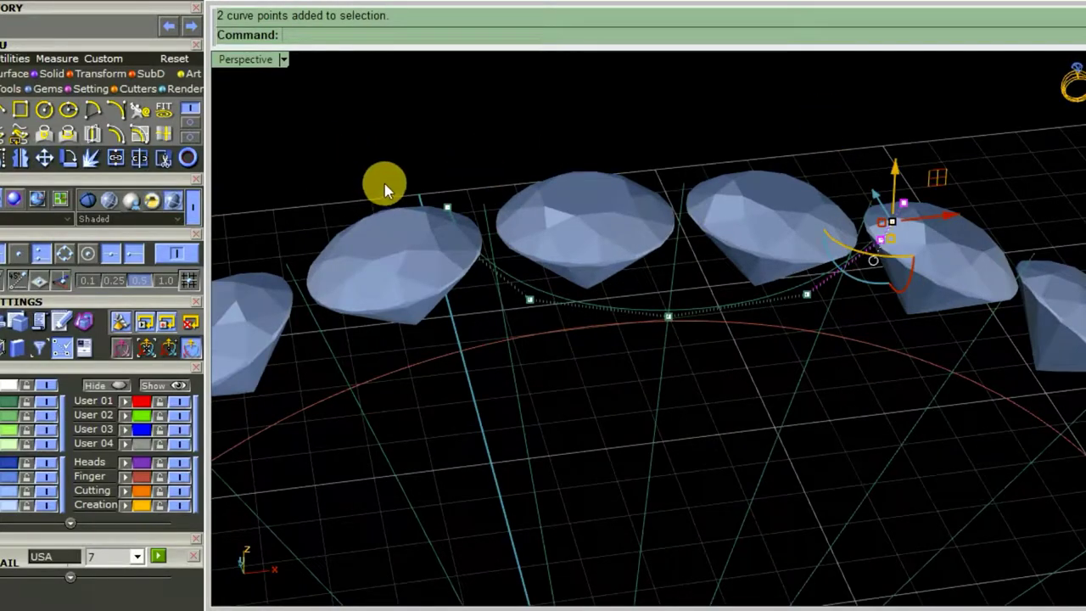
- Select the wire's two end points and slide them sideways about 0.58
drag(367, 147, 473, 222)
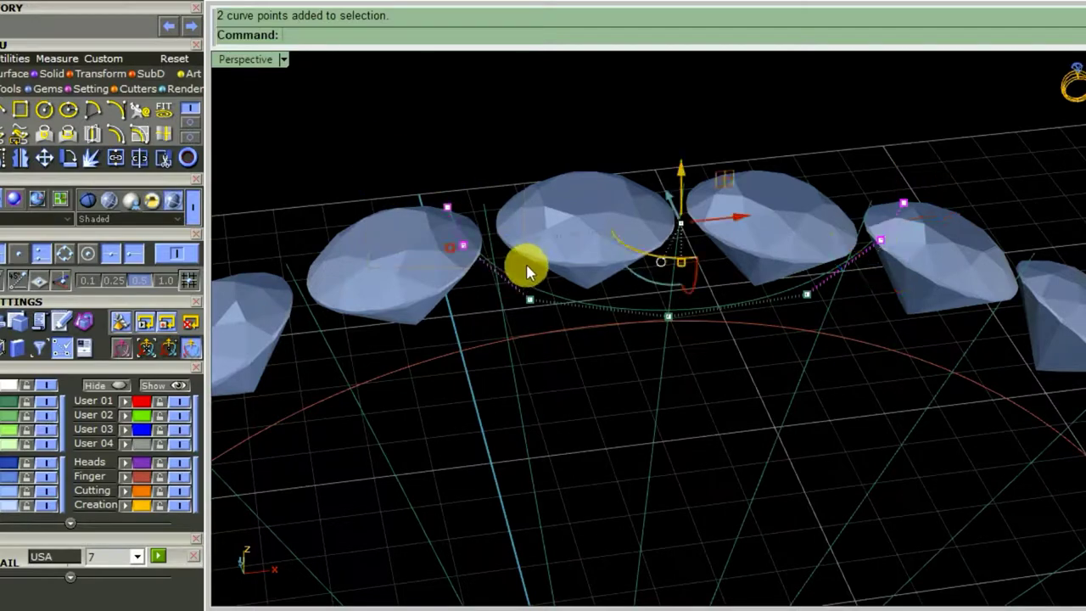
right_drag(811, 428, 722, 465)
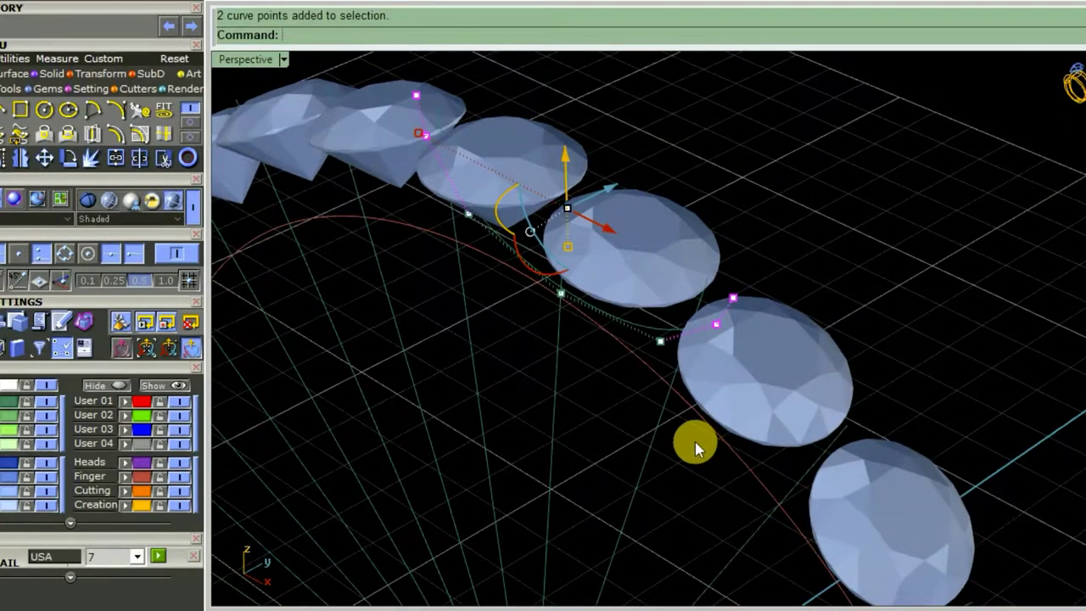
key(ctrl+F1)
key(ctrl+F4)
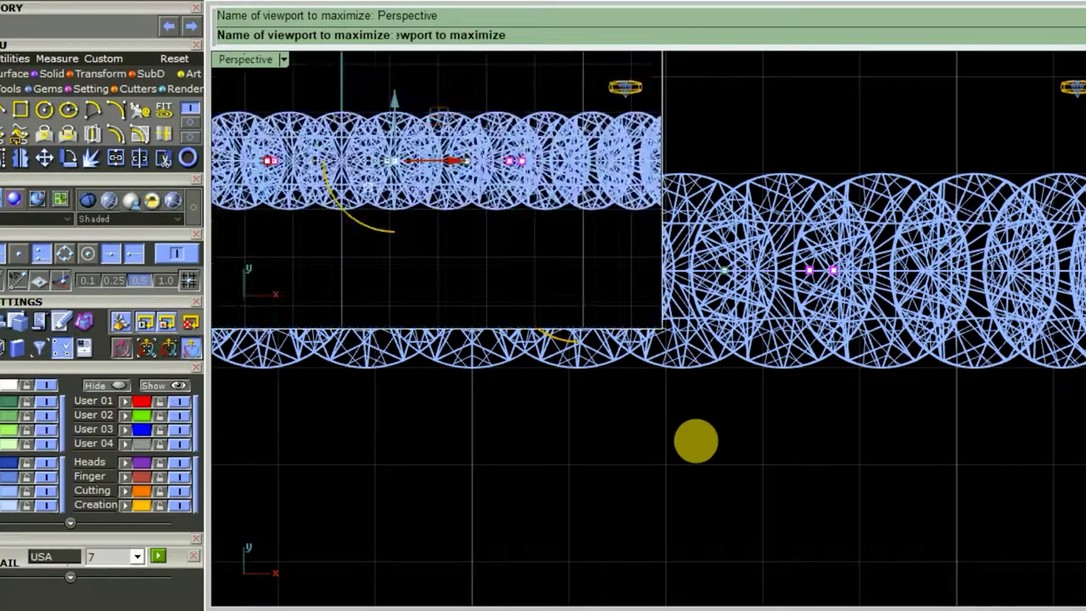
mouse_move(684, 437)
right_down()
mouse_move(649, 492)
mouse_move(631, 473)
mouse_move(708, 363)
right_up()
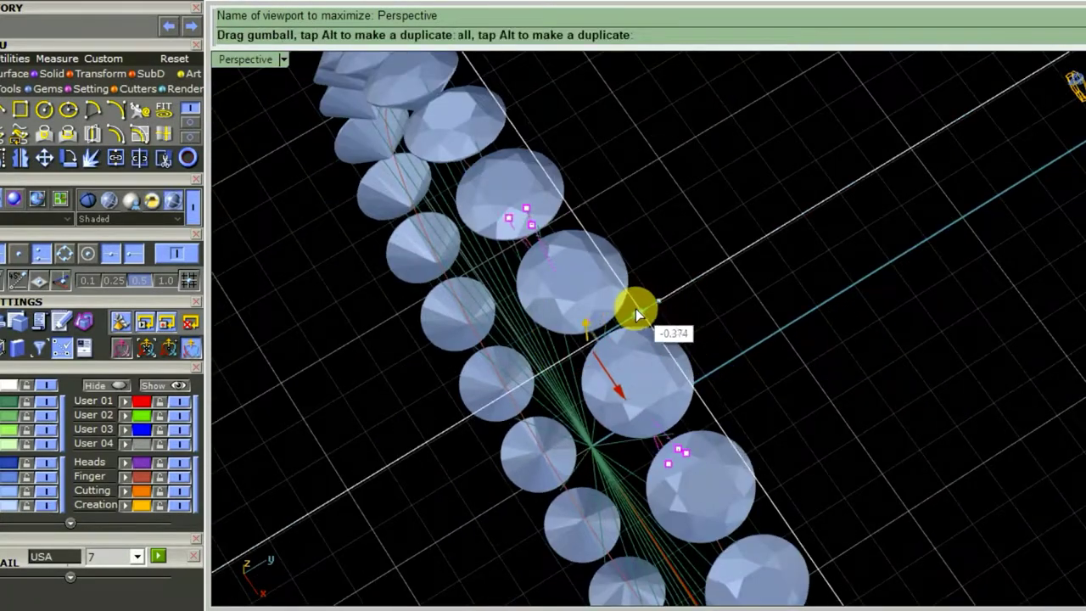
drag(635, 309, 628, 314)
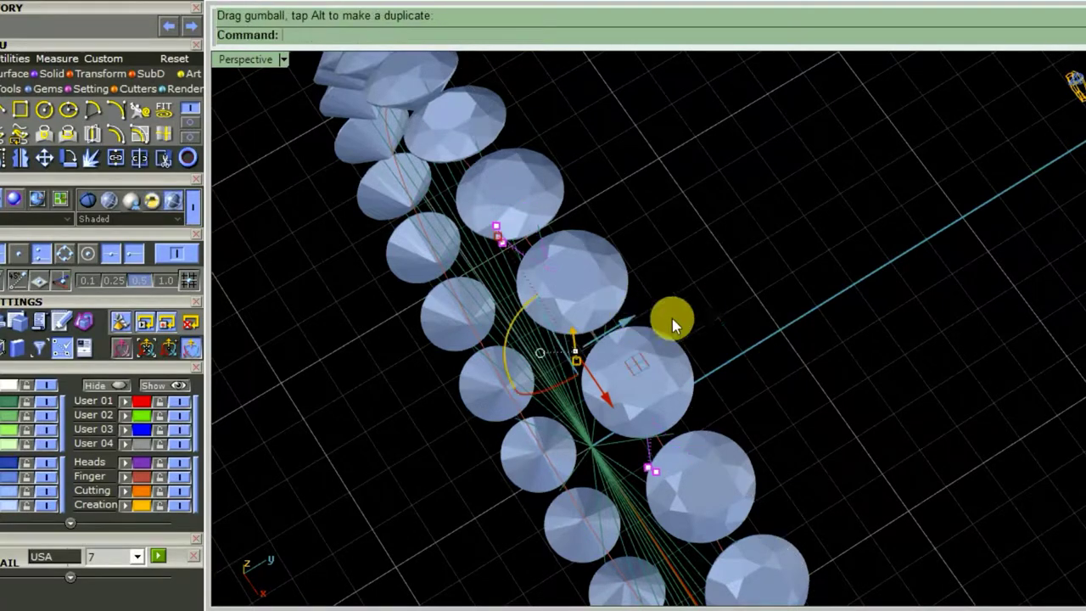
- Orbit around the ring to check the diagonal wire between the gems
mouse_move(705, 345)
right_down()
mouse_move(843, 286)
mouse_move(897, 243)
mouse_move(942, 226)
mouse_move(764, 203)
mouse_move(734, 180)
right_up()
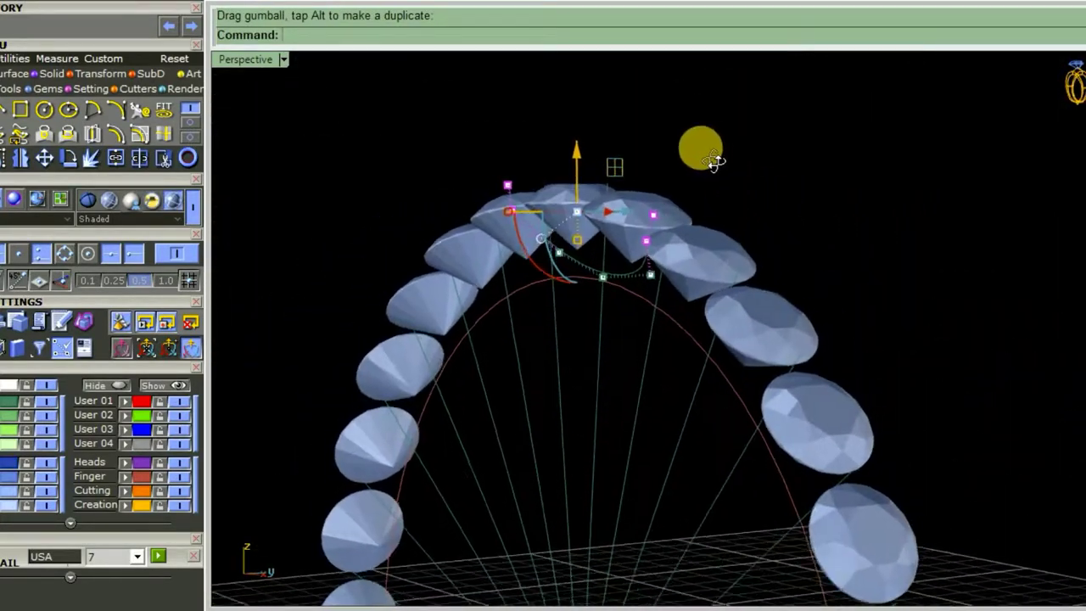
mouse_move(688, 179)
right_down()
mouse_move(654, 238)
mouse_move(643, 296)
mouse_move(651, 338)
mouse_move(893, 204)
right_up()
mouse_move(985, 211)
right_down()
mouse_move(1014, 266)
mouse_move(772, 247)
mouse_move(775, 320)
mouse_move(787, 332)
mouse_move(696, 286)
right_up()
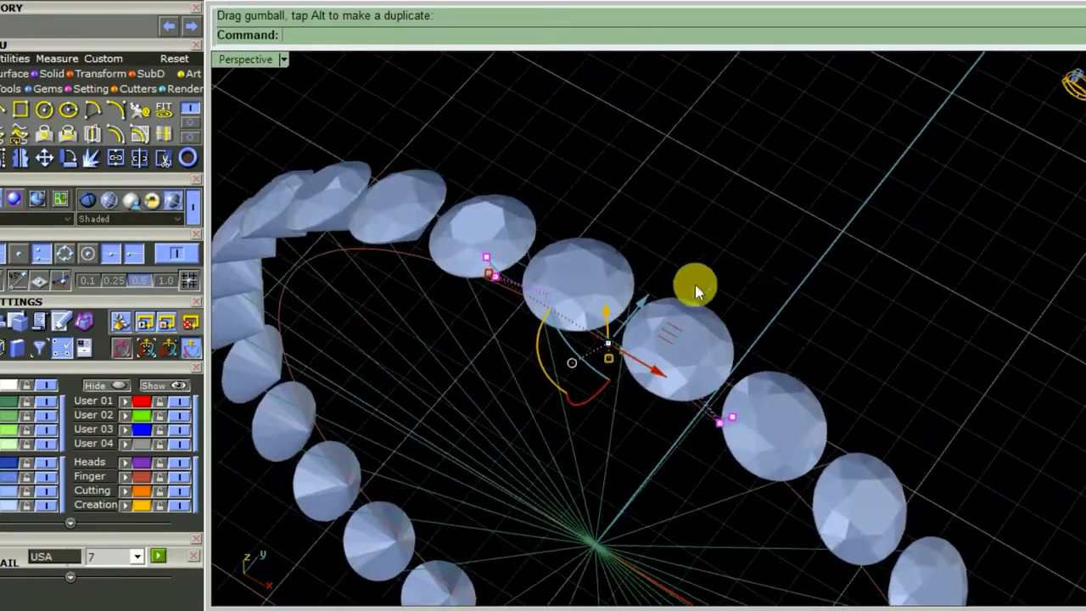
scroll(617, 280, up, 5)
scroll(848, 334, down, 3)
mouse_move(848, 334)
right_down()
mouse_move(812, 352)
mouse_move(767, 284)
mouse_move(766, 379)
right_up()
scroll(632, 365, up, 5)
scroll(632, 365, up, 3)
scroll(668, 368, down, 2)
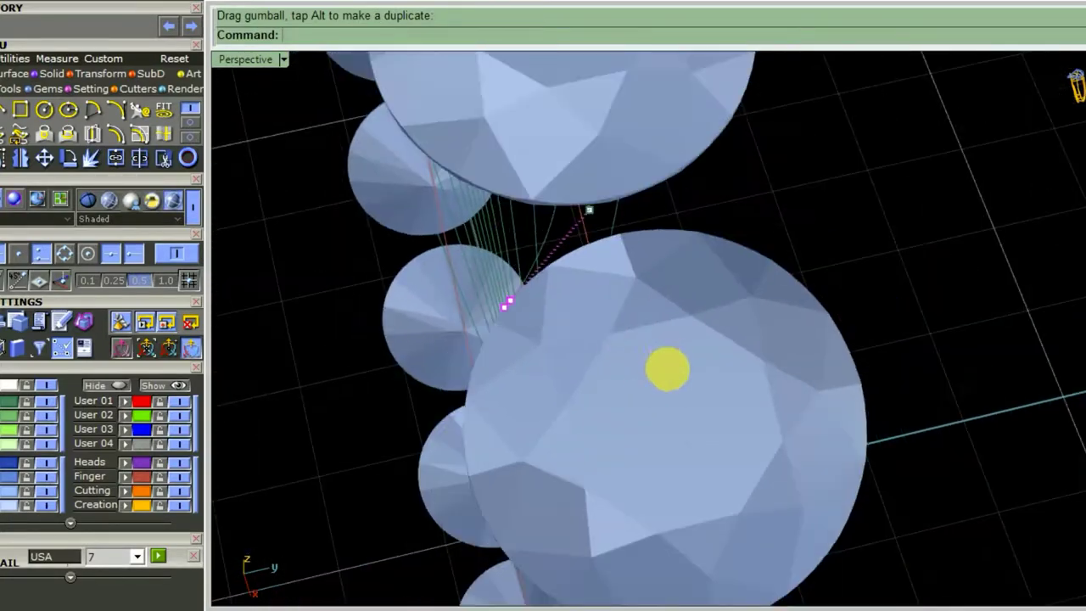
mouse_move(667, 368)
right_down()
mouse_move(668, 383)
mouse_move(839, 365)
mouse_move(851, 348)
right_up()
- Inspect the moved wire ends from above in a maximized, shaded Top view
key(ctrl+F1)
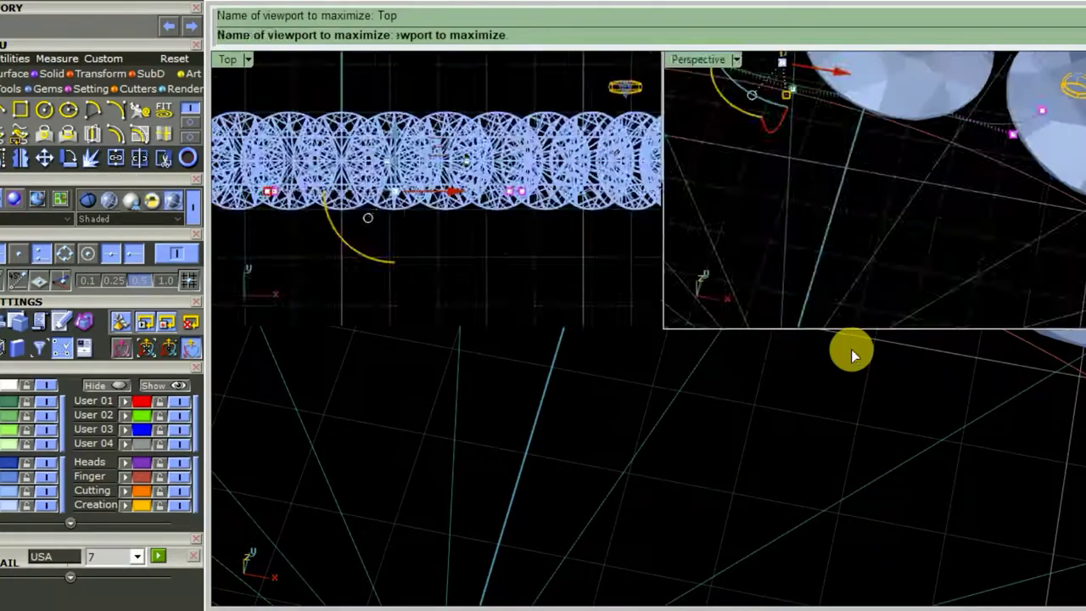
key(ctrl+alt+s)
scroll(785, 351, down, 2)
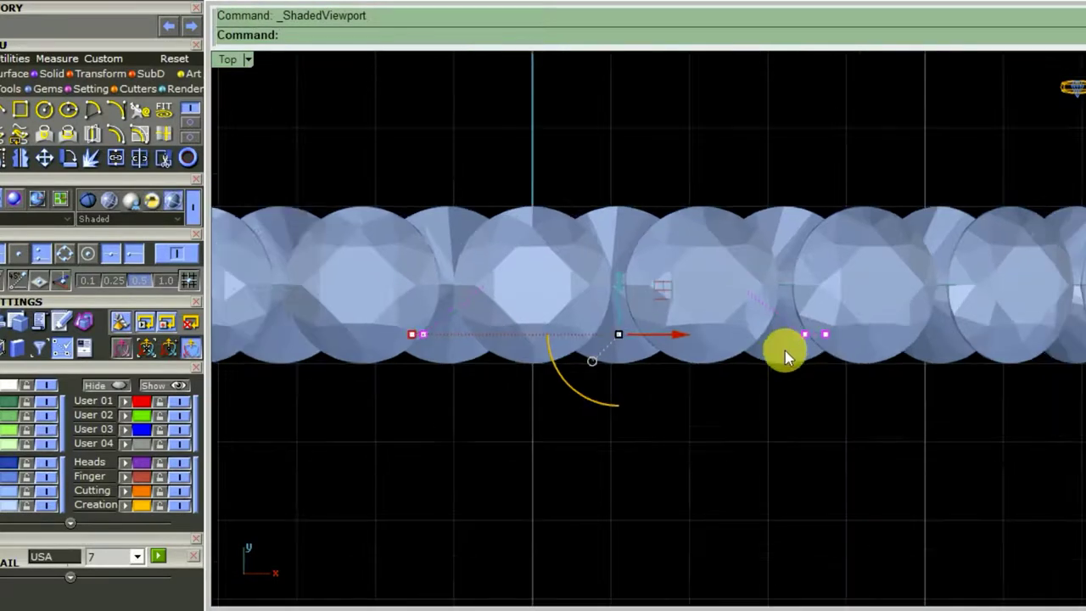
scroll(730, 386, up, 4)
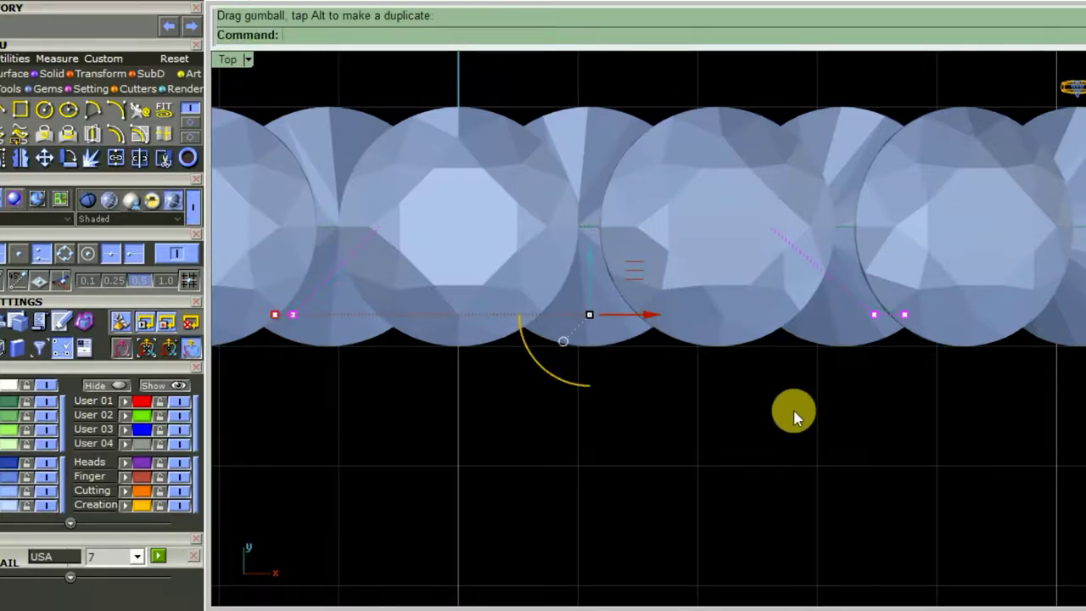
scroll(904, 344, up, 4)
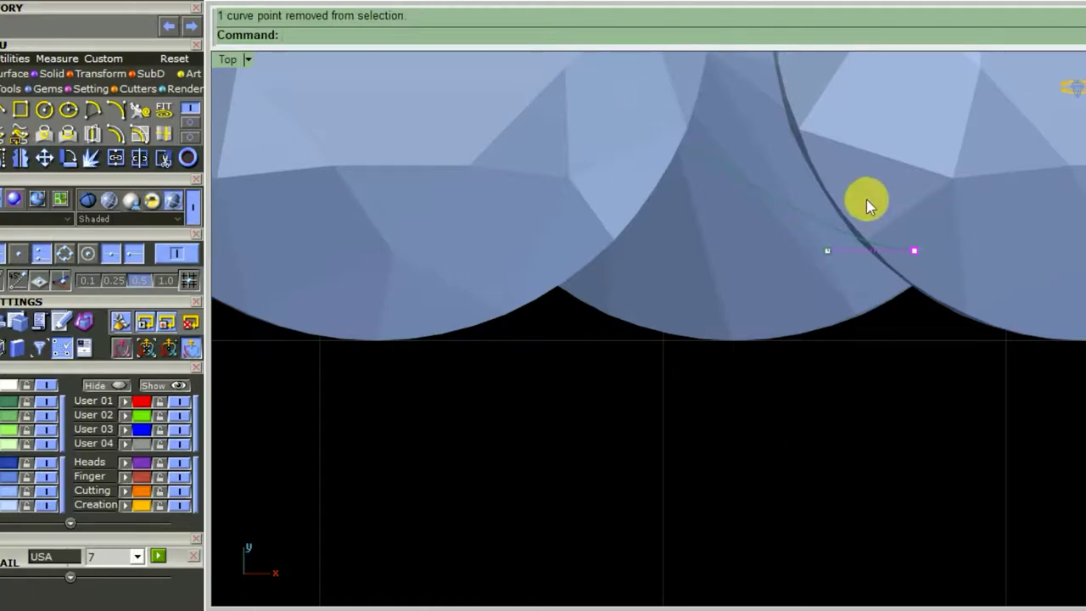
scroll(499, 372, down, 3)
scroll(499, 286, up, 3)
scroll(690, 353, down, 3)
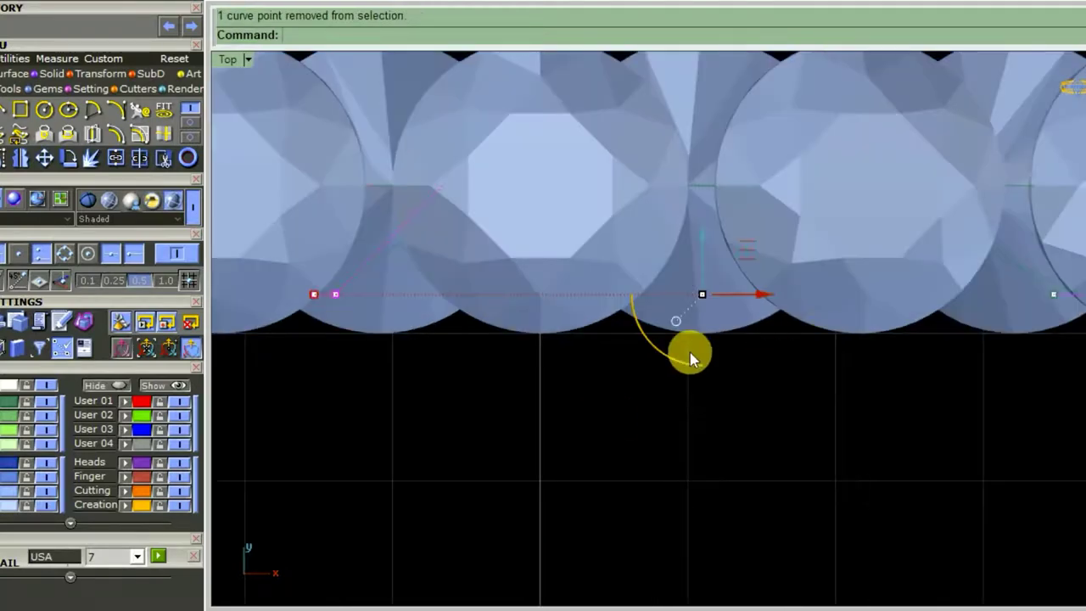
scroll(295, 307, up, 3)
scroll(295, 308, up, 2)
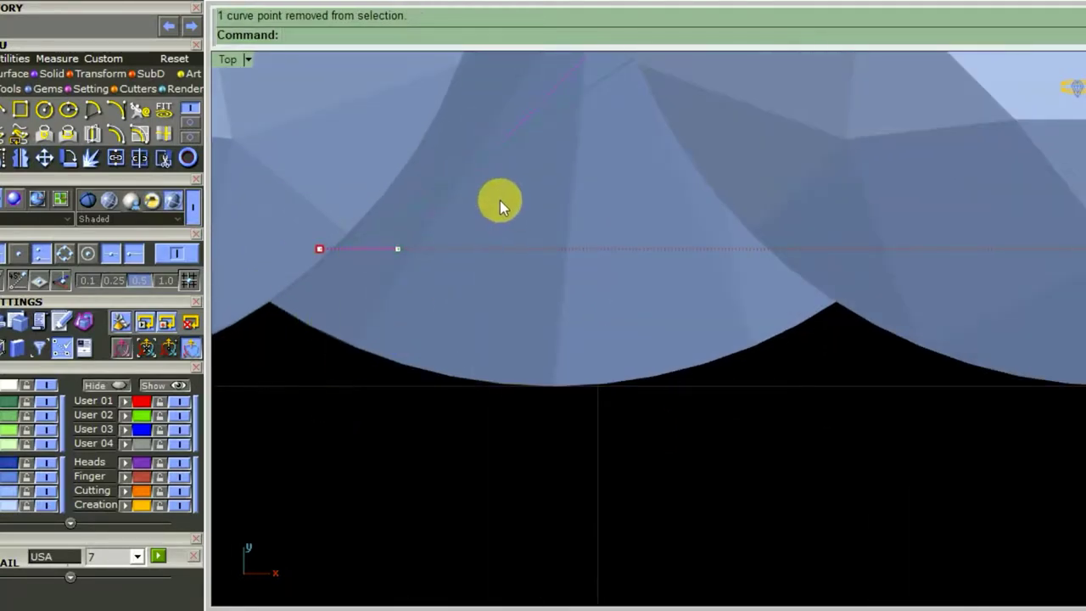
scroll(497, 206, down, 4)
scroll(568, 340, down, 1)
scroll(783, 373, down, 3)
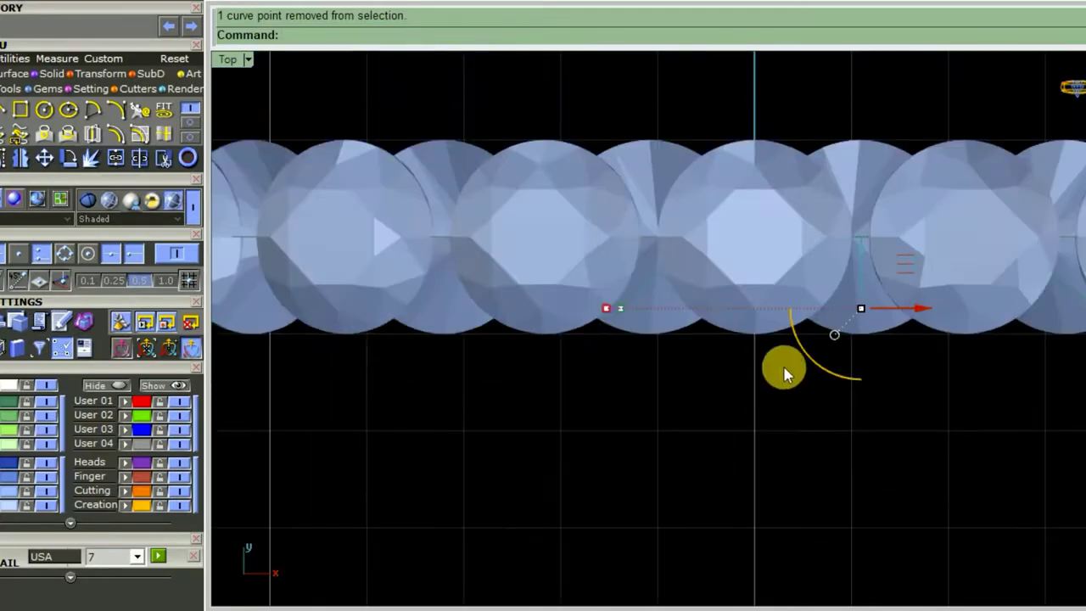
right_drag(1085, 438, 937, 430)
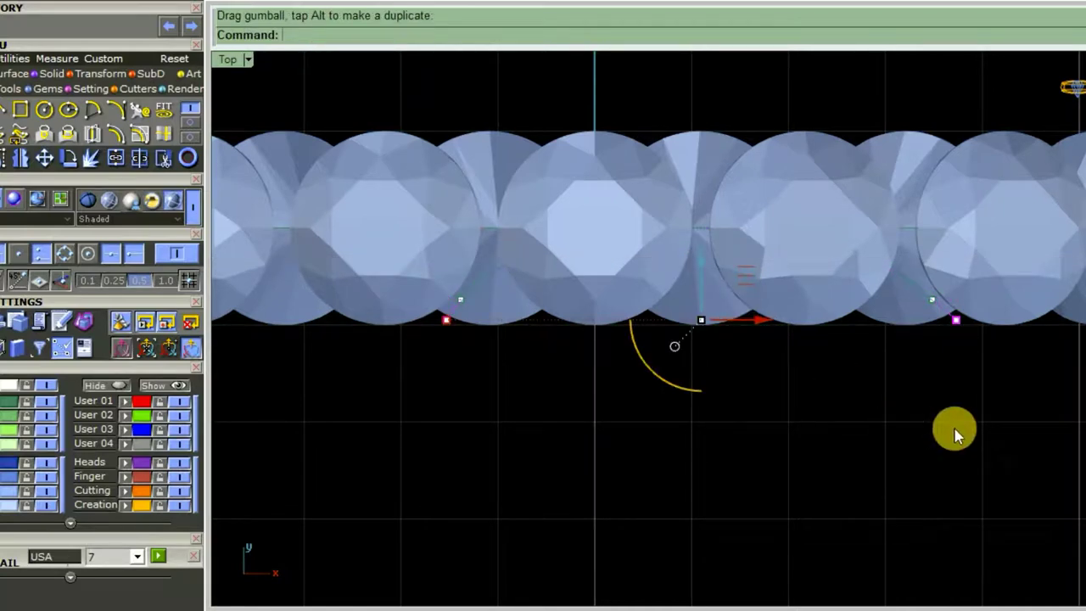
- Return to a maximized Perspective view of the diamonds in wireframe display
key(ctrl+F4)
mouse_move(953, 431)
right_down()
mouse_move(885, 368)
mouse_move(745, 413)
mouse_move(868, 405)
mouse_move(911, 369)
mouse_move(754, 274)
mouse_move(807, 415)
mouse_move(820, 346)
mouse_move(742, 339)
mouse_move(729, 254)
mouse_move(778, 284)
mouse_move(823, 242)
mouse_move(854, 234)
mouse_move(948, 268)
mouse_move(854, 310)
mouse_move(841, 296)
mouse_move(810, 354)
mouse_move(764, 376)
mouse_move(824, 381)
mouse_move(886, 406)
mouse_move(820, 464)
mouse_move(1037, 465)
mouse_move(790, 351)
mouse_move(776, 334)
right_up()
scroll(729, 388, up, 3)
scroll(732, 391, down, 3)
scroll(696, 81, up, 5)
key(ctrl+alt+w)
click(126, 258)
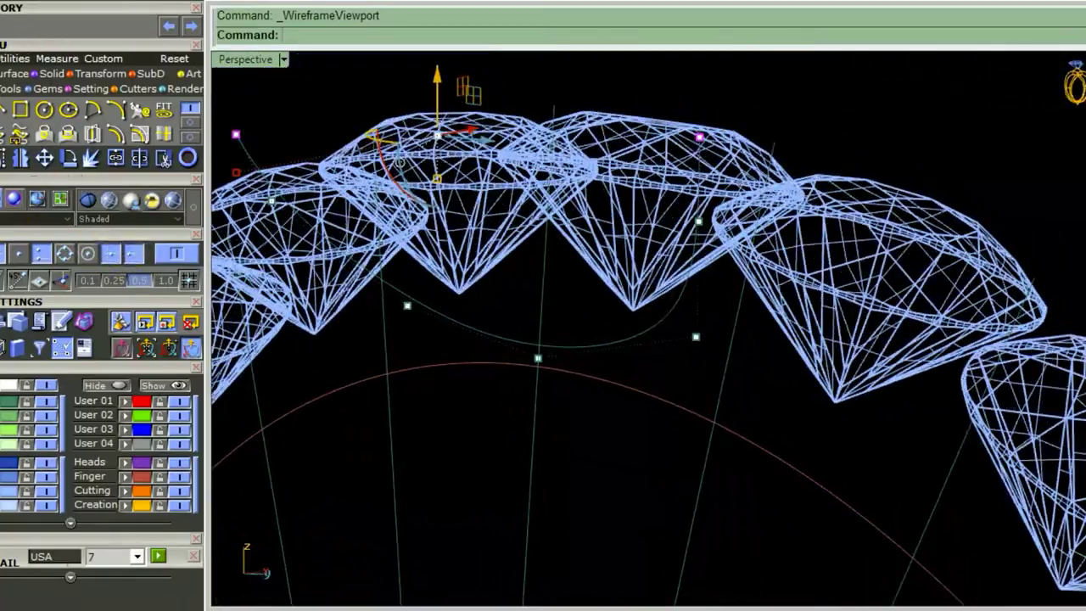
- Drag wire-curve control points down so the curve dips below the middle gems
mouse_move(925, 431)
right_down()
mouse_move(846, 422)
mouse_move(868, 383)
mouse_move(919, 408)
mouse_move(936, 465)
mouse_move(878, 504)
mouse_move(880, 529)
mouse_move(798, 511)
mouse_move(776, 483)
mouse_move(791, 477)
mouse_move(807, 419)
mouse_move(953, 396)
mouse_move(920, 378)
right_up()
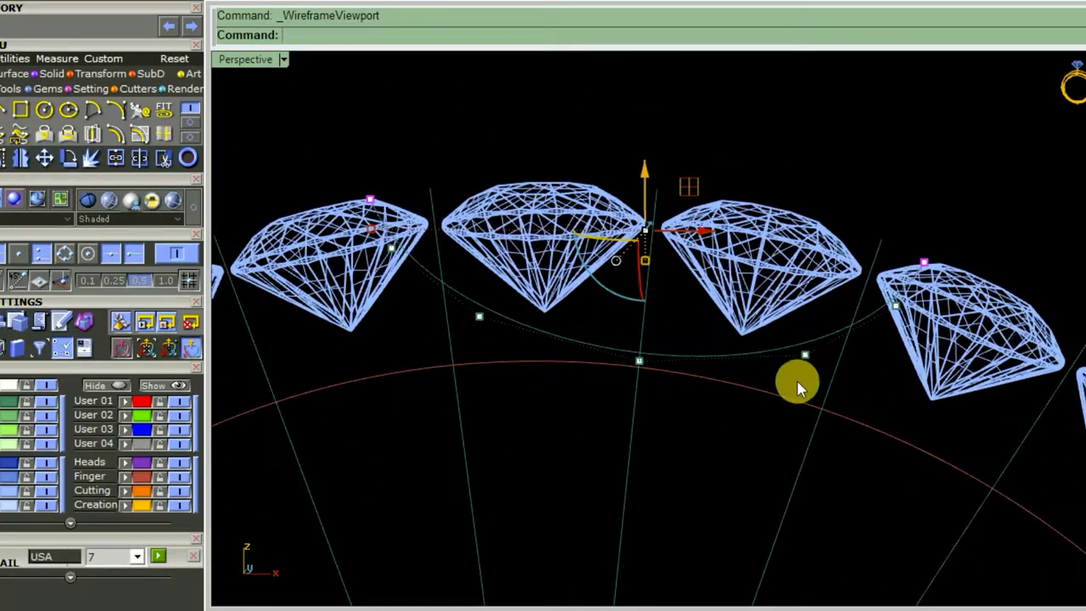
click(803, 355)
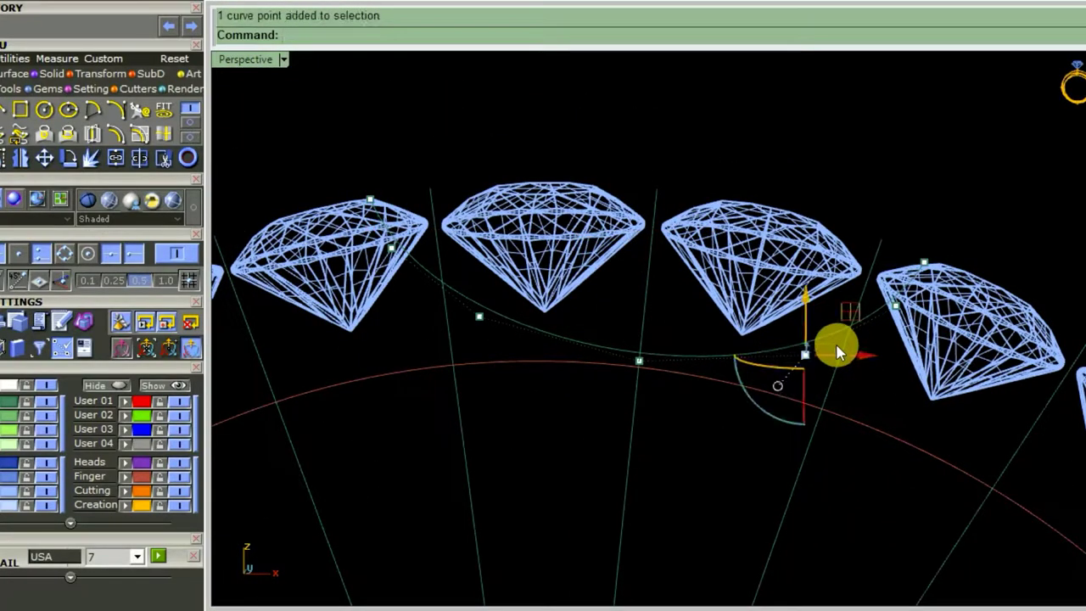
mouse_move(859, 310)
right_down()
mouse_move(764, 412)
mouse_move(565, 417)
mouse_move(679, 433)
mouse_move(840, 411)
mouse_move(834, 342)
mouse_move(449, 308)
mouse_move(742, 362)
mouse_move(577, 356)
mouse_move(594, 339)
mouse_move(563, 260)
mouse_move(529, 292)
mouse_move(529, 314)
mouse_move(824, 424)
mouse_move(1024, 420)
mouse_move(795, 407)
mouse_move(843, 371)
mouse_move(846, 420)
right_up()
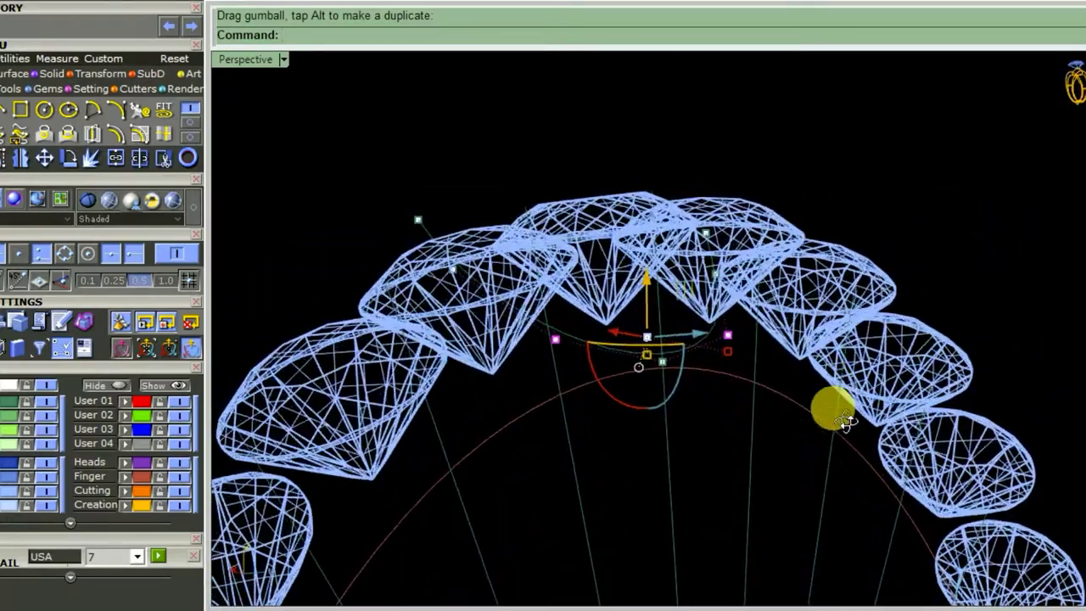
drag(690, 335, 694, 340)
mouse_move(694, 339)
right_down()
mouse_move(752, 424)
mouse_move(892, 460)
mouse_move(710, 484)
mouse_move(797, 528)
mouse_move(752, 570)
mouse_move(688, 538)
mouse_move(684, 472)
right_up()
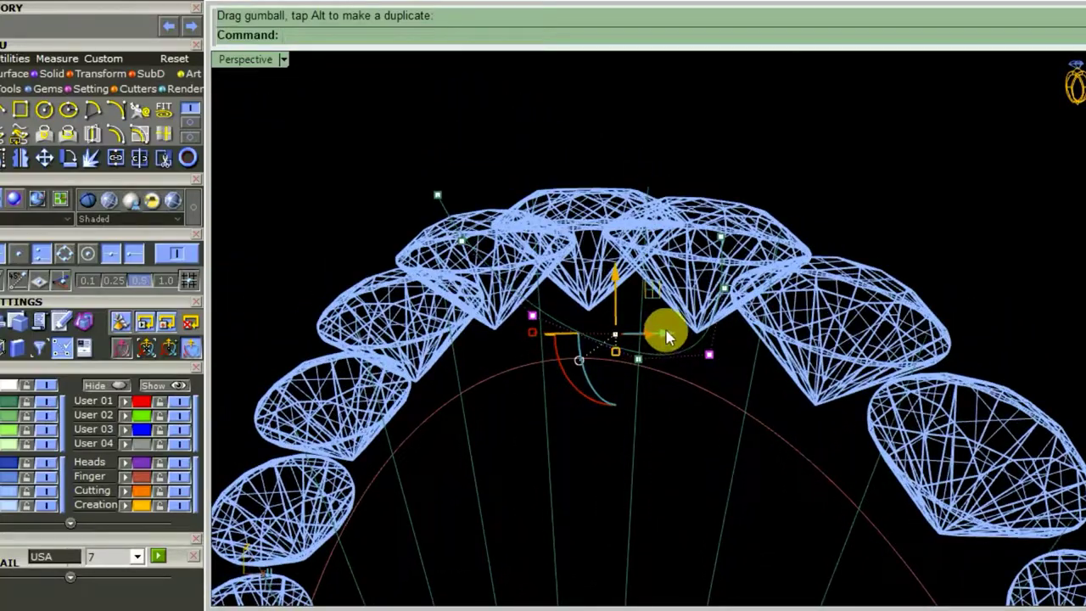
drag(659, 331, 661, 334)
mouse_move(686, 448)
right_down()
mouse_move(744, 529)
mouse_move(790, 561)
mouse_move(763, 587)
mouse_move(727, 589)
mouse_move(689, 572)
mouse_move(664, 489)
mouse_move(676, 447)
mouse_move(854, 466)
mouse_move(781, 475)
mouse_move(798, 563)
mouse_move(788, 561)
mouse_move(848, 534)
mouse_move(564, 416)
mouse_move(466, 337)
mouse_move(516, 444)
mouse_move(547, 472)
right_up()
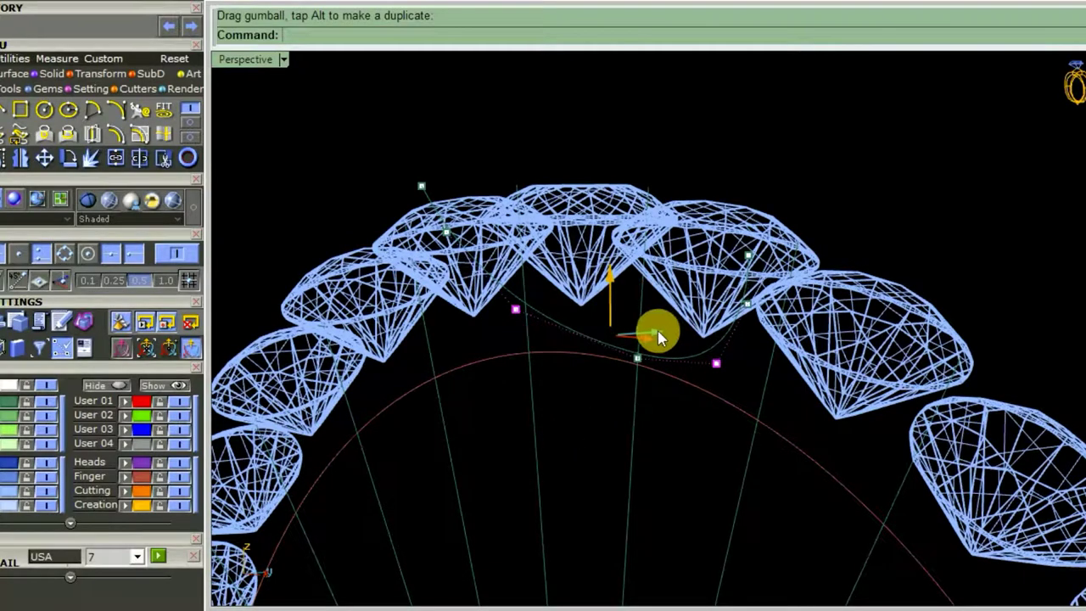
- Shift the curve point near the left gem by -0.061, then clear the selection
mouse_move(654, 331)
right_down()
mouse_move(679, 521)
mouse_move(808, 553)
mouse_move(781, 495)
mouse_move(771, 548)
mouse_move(710, 448)
mouse_move(636, 407)
mouse_move(757, 461)
mouse_move(766, 551)
mouse_move(758, 371)
mouse_move(776, 252)
mouse_move(772, 308)
right_up()
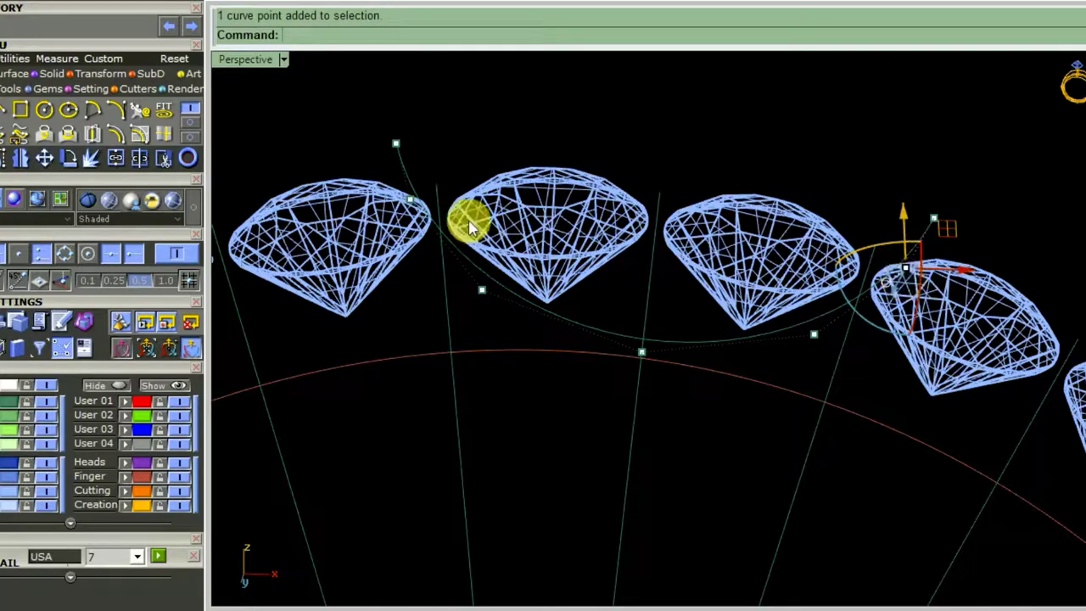
drag(386, 166, 440, 219)
mouse_move(756, 403)
right_down()
mouse_move(617, 417)
mouse_move(625, 322)
right_up()
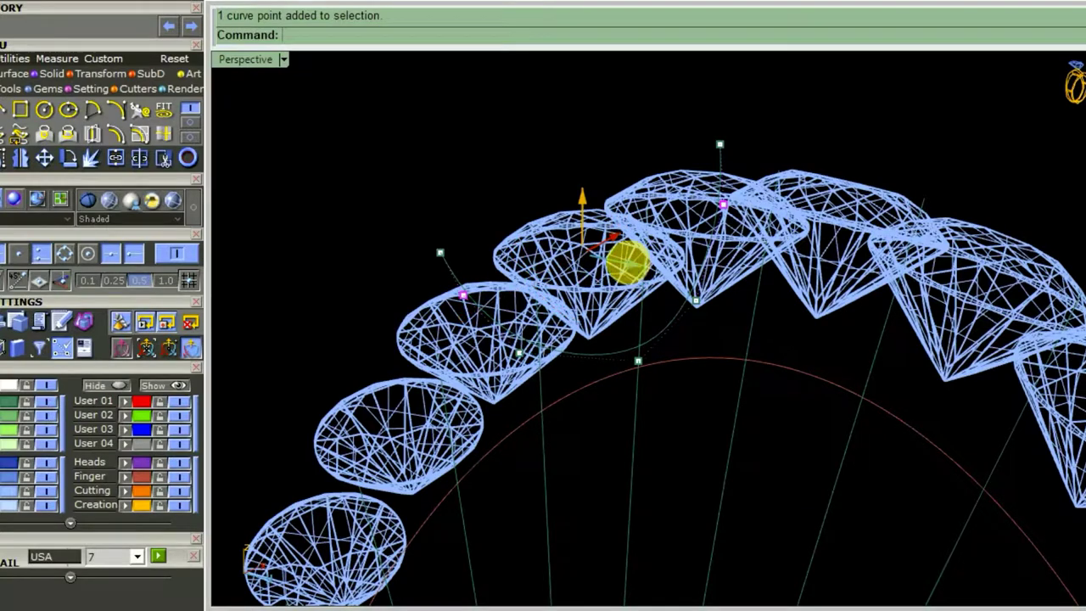
drag(630, 265, 627, 269)
mouse_move(671, 431)
right_down()
mouse_move(756, 538)
mouse_move(606, 453)
mouse_move(735, 444)
mouse_move(759, 493)
mouse_move(788, 497)
mouse_move(860, 407)
mouse_move(570, 335)
mouse_move(566, 359)
mouse_move(626, 418)
mouse_move(579, 409)
right_up()
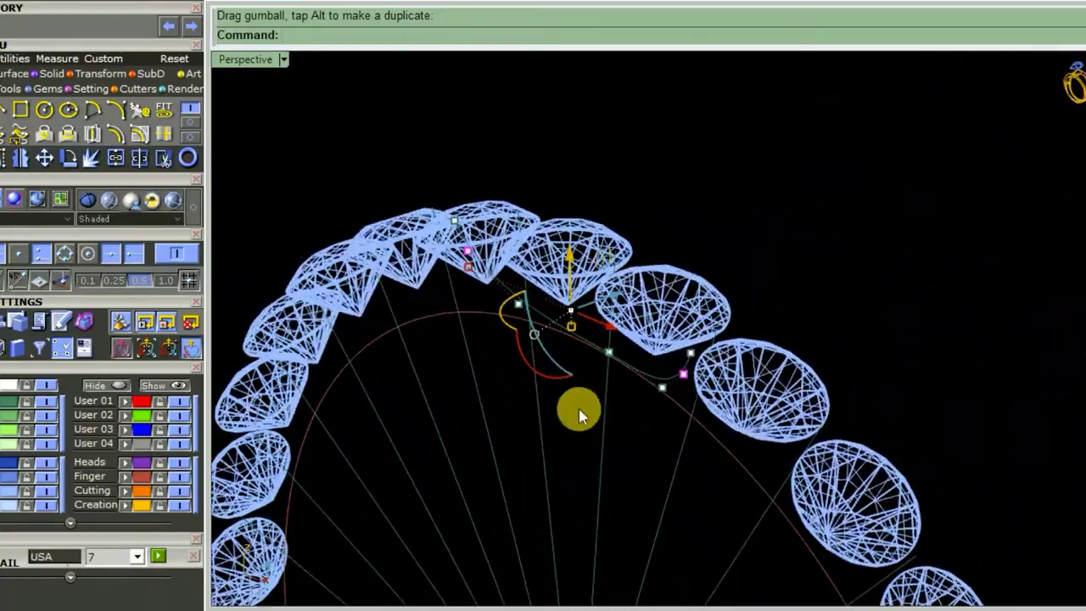
click(579, 409)
mouse_move(572, 361)
ctrl+right_down()
mouse_move(594, 322)
mouse_move(590, 447)
mouse_move(597, 364)
mouse_move(550, 367)
mouse_move(582, 454)
mouse_move(640, 487)
mouse_move(686, 426)
mouse_move(835, 407)
mouse_move(942, 436)
mouse_move(675, 441)
mouse_move(616, 402)
mouse_move(686, 411)
mouse_move(640, 465)
ctrl+right_up()
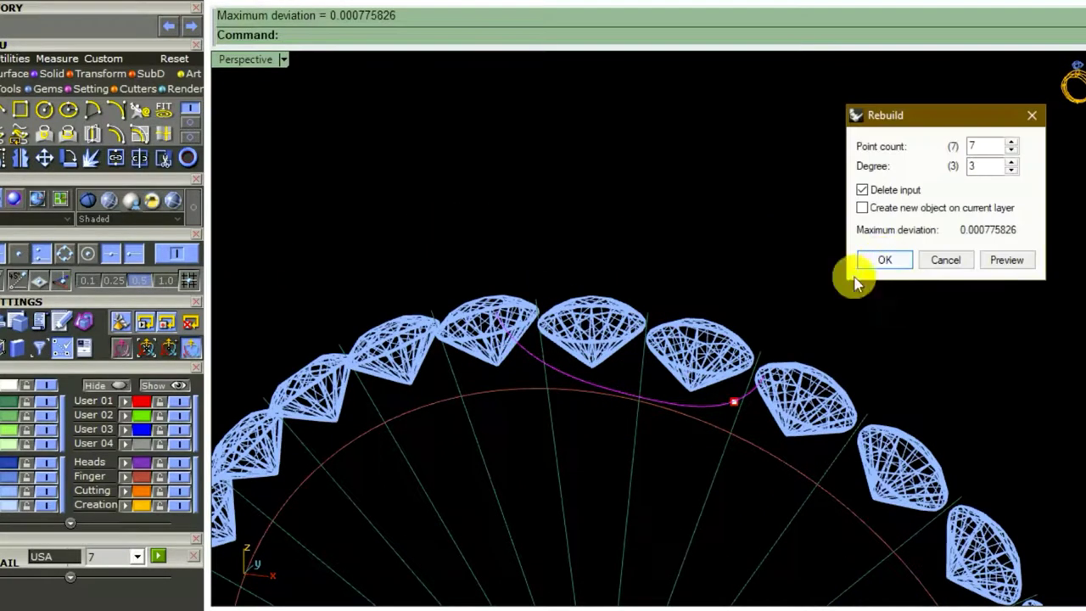
- Accept the rebuild of the wire curve with 7 points at degree 3
scroll(768, 376, up, 5)
mouse_move(770, 396)
right_down()
mouse_move(805, 498)
mouse_move(897, 531)
mouse_move(843, 526)
mouse_move(637, 431)
mouse_move(891, 309)
right_up()
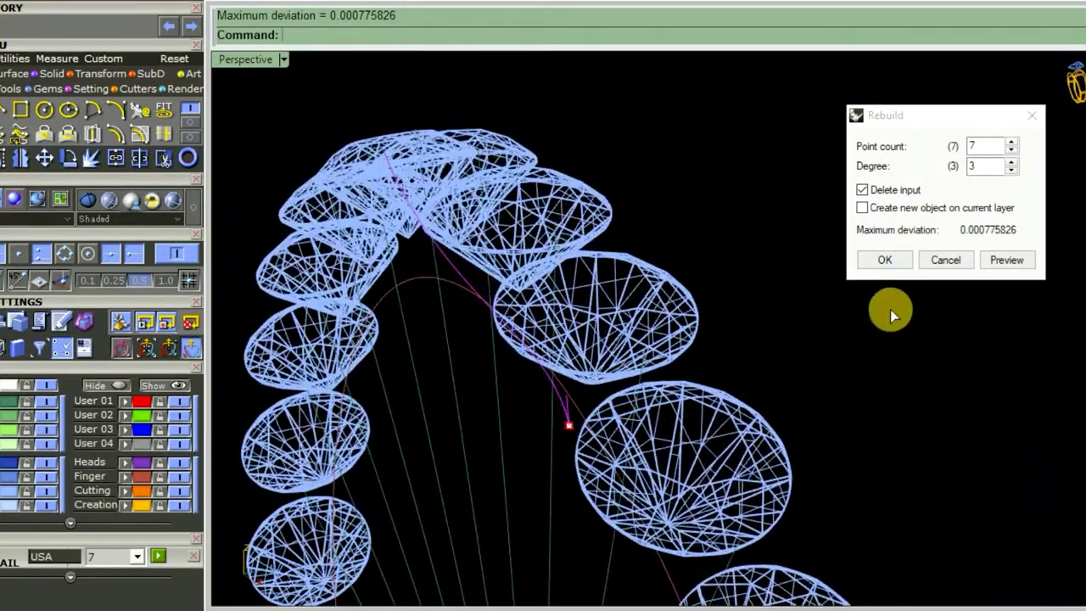
click(888, 263)
mouse_move(888, 263)
right_down()
mouse_move(831, 291)
mouse_move(812, 345)
mouse_move(999, 357)
mouse_move(932, 390)
mouse_move(764, 301)
mouse_move(806, 375)
mouse_move(803, 352)
right_up()
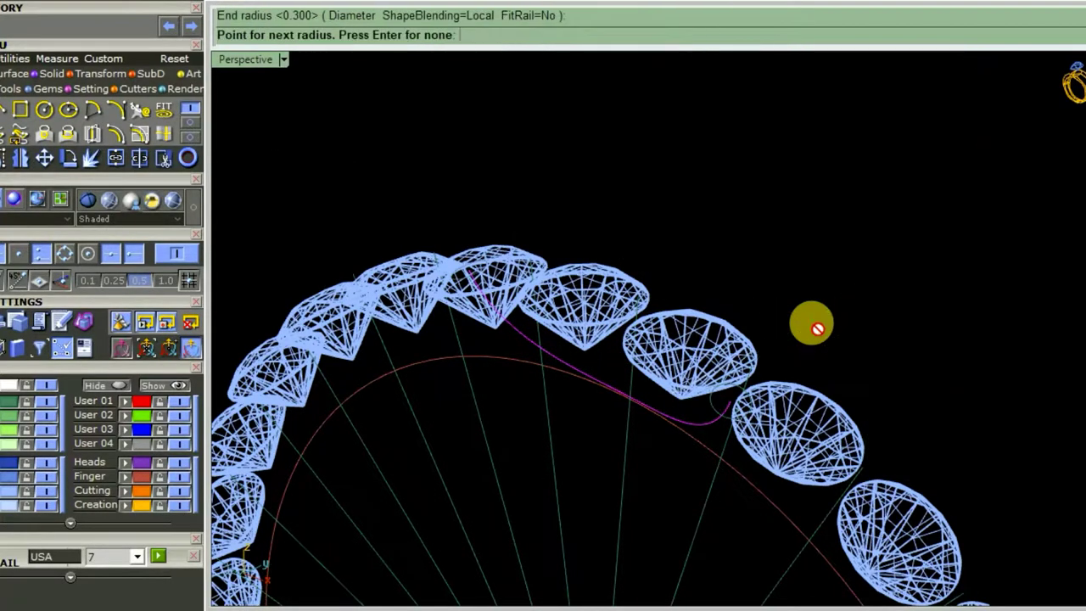
text(s)
- Complete the round pipe along the wire curve, inspect the tube, then maximize the Front view
key(Return)
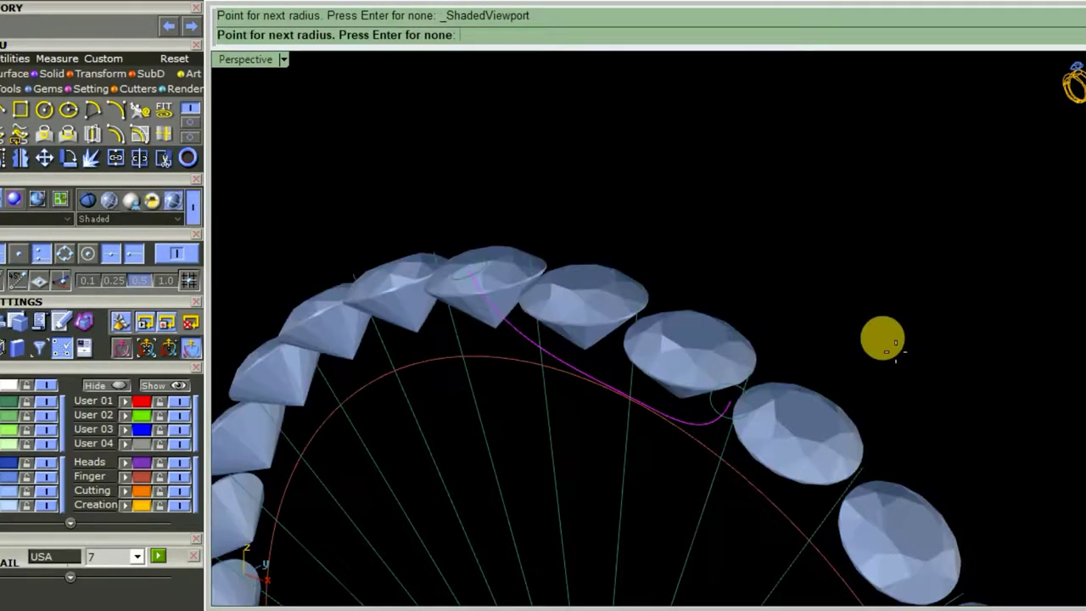
right_drag(880, 336, 707, 462)
scroll(707, 463, up, 2)
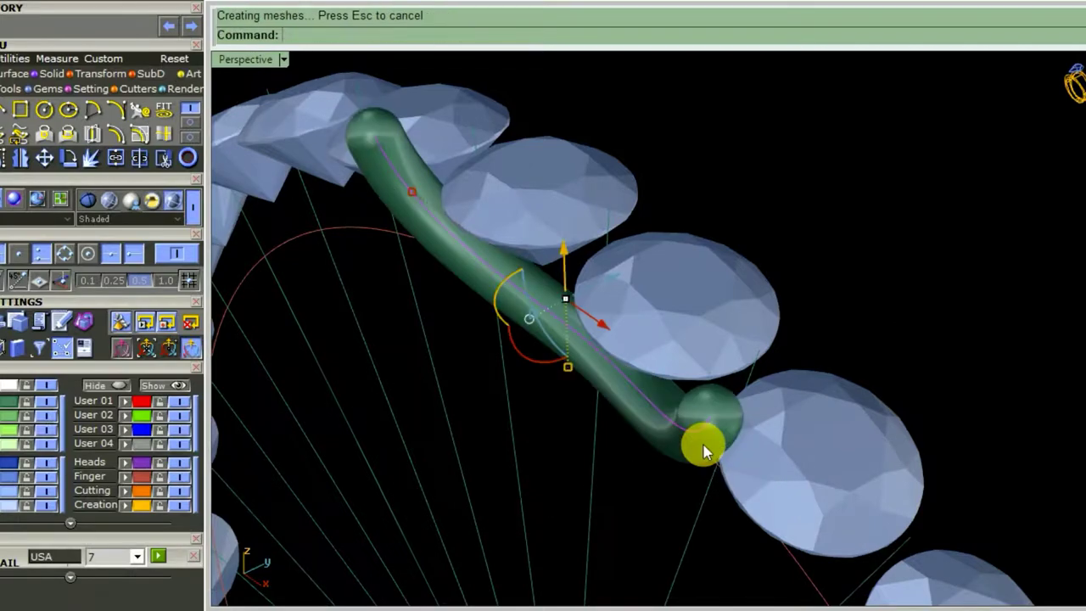
scroll(704, 444, down, 3)
mouse_move(704, 436)
right_down()
mouse_move(723, 516)
mouse_move(701, 427)
mouse_move(752, 492)
mouse_move(739, 364)
mouse_move(812, 413)
mouse_move(892, 351)
mouse_move(843, 383)
right_up()
scroll(726, 421, up, 3)
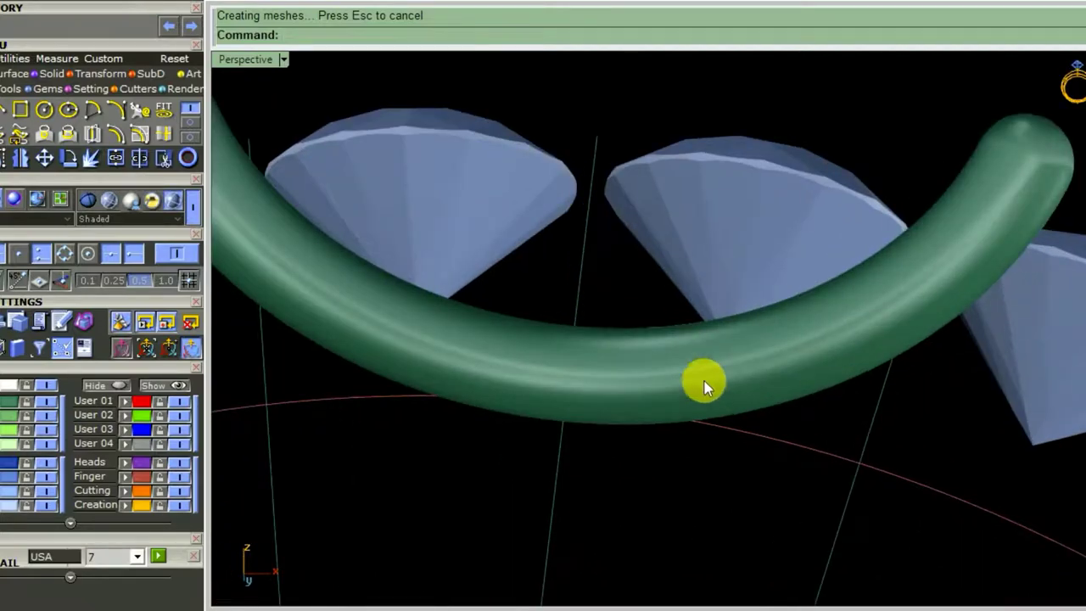
mouse_move(703, 381)
right_down()
mouse_move(694, 385)
mouse_move(781, 437)
right_up()
scroll(693, 385, down, 3)
mouse_move(668, 447)
right_down()
mouse_move(777, 570)
mouse_move(1066, 485)
mouse_move(1081, 515)
mouse_move(965, 484)
mouse_move(808, 499)
mouse_move(696, 475)
mouse_move(686, 437)
mouse_move(662, 436)
mouse_move(658, 468)
mouse_move(712, 442)
mouse_move(671, 533)
mouse_move(919, 436)
mouse_move(905, 435)
right_up()
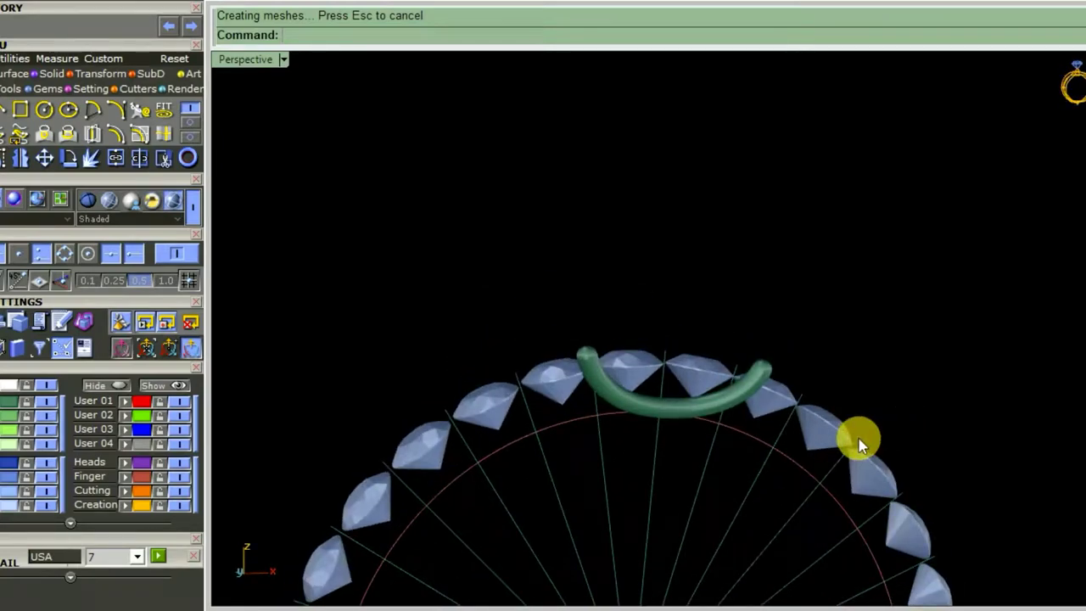
key(ctrl+F2)
scroll(764, 395, up, 2)
- Move the pipe wire and its curve by 0.106 in Front, then view them in Perspective
scroll(729, 397, up, 1)
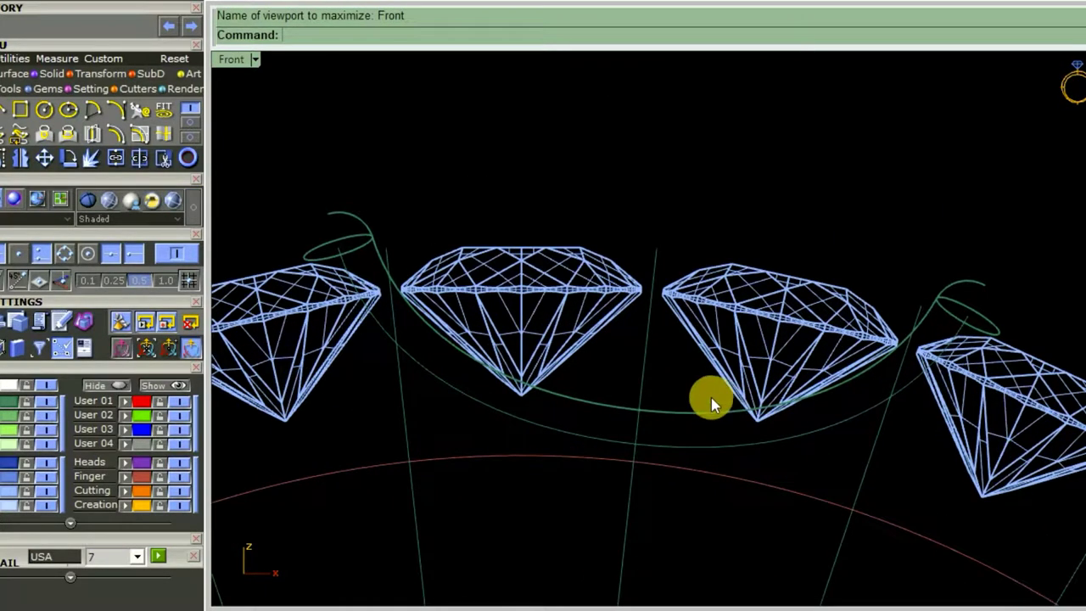
drag(712, 397, 712, 456)
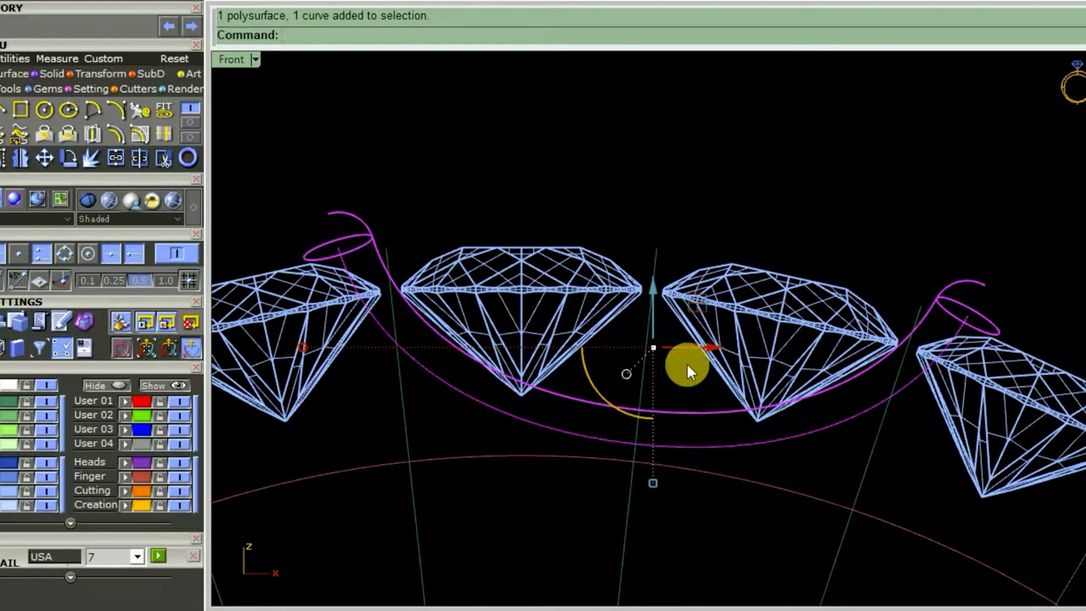
right_drag(727, 460, 719, 373)
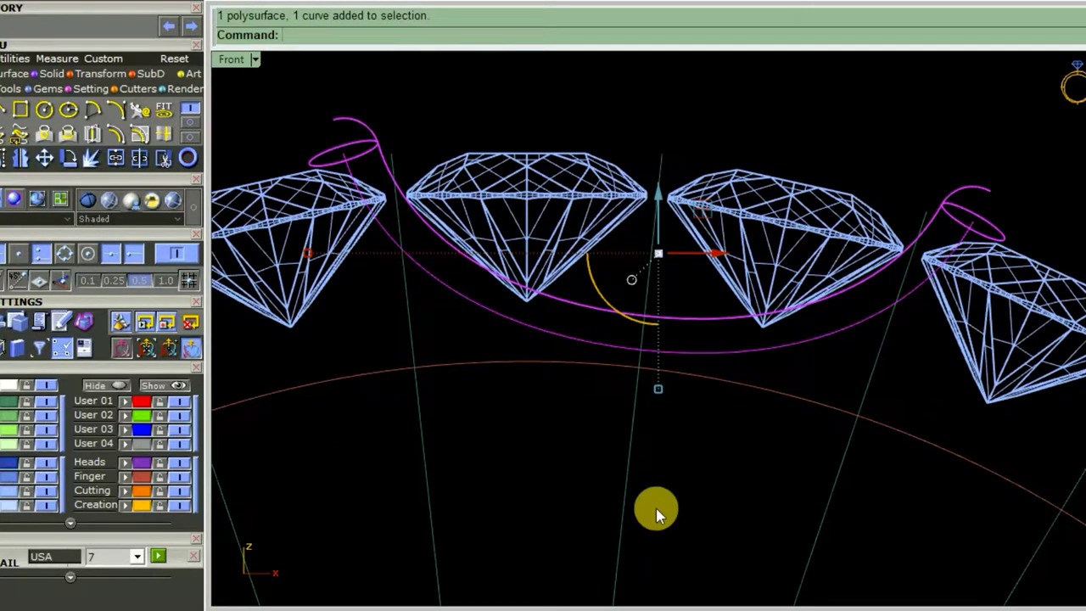
text(m)
key(Return)
click(624, 492)
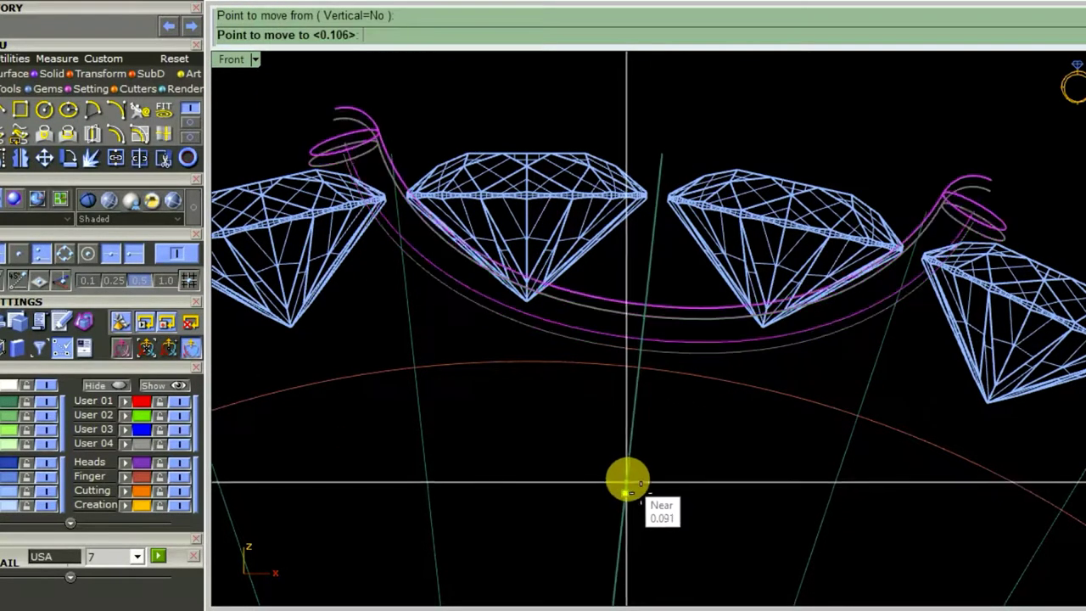
click(627, 480)
key(ctrl+F4)
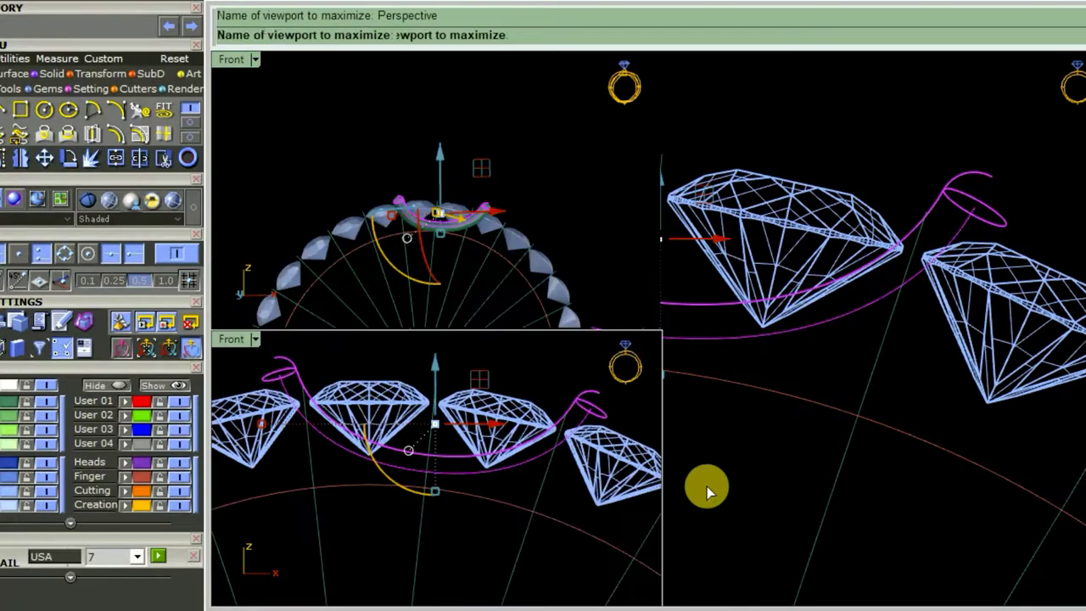
mouse_move(723, 484)
right_down()
mouse_move(660, 405)
mouse_move(772, 473)
mouse_move(563, 424)
mouse_move(509, 450)
mouse_move(502, 472)
mouse_move(527, 494)
mouse_move(517, 509)
mouse_move(759, 552)
mouse_move(846, 582)
mouse_move(823, 591)
mouse_move(982, 517)
mouse_move(861, 402)
mouse_move(778, 540)
mouse_move(526, 507)
right_up()
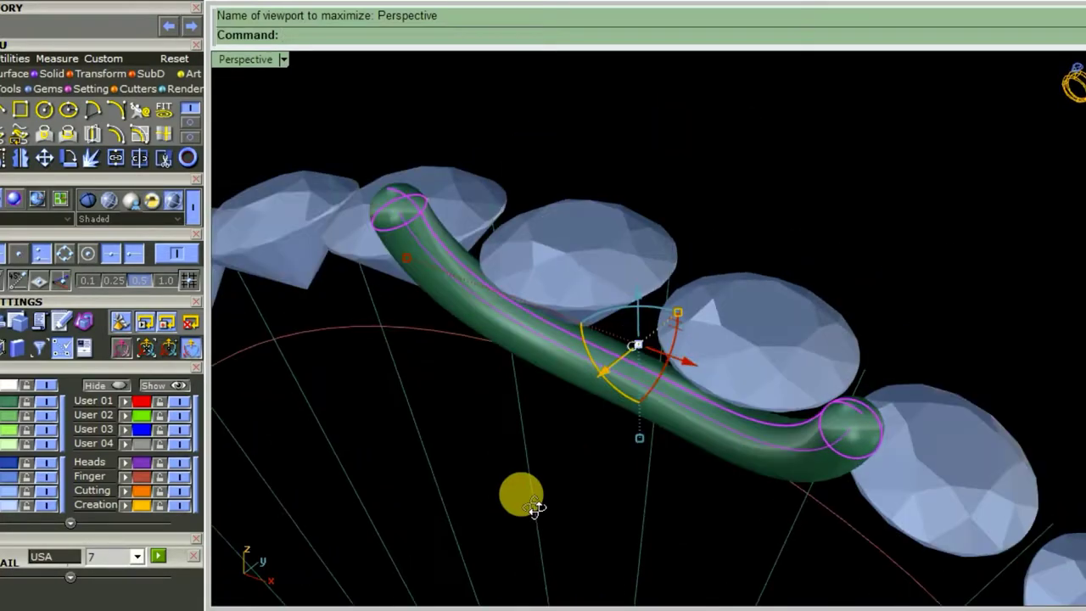
- Put the green pipe wire on the Creation layer so it turns gold
mouse_move(650, 381)
right_down()
mouse_move(565, 453)
mouse_move(567, 337)
mouse_move(704, 437)
right_up()
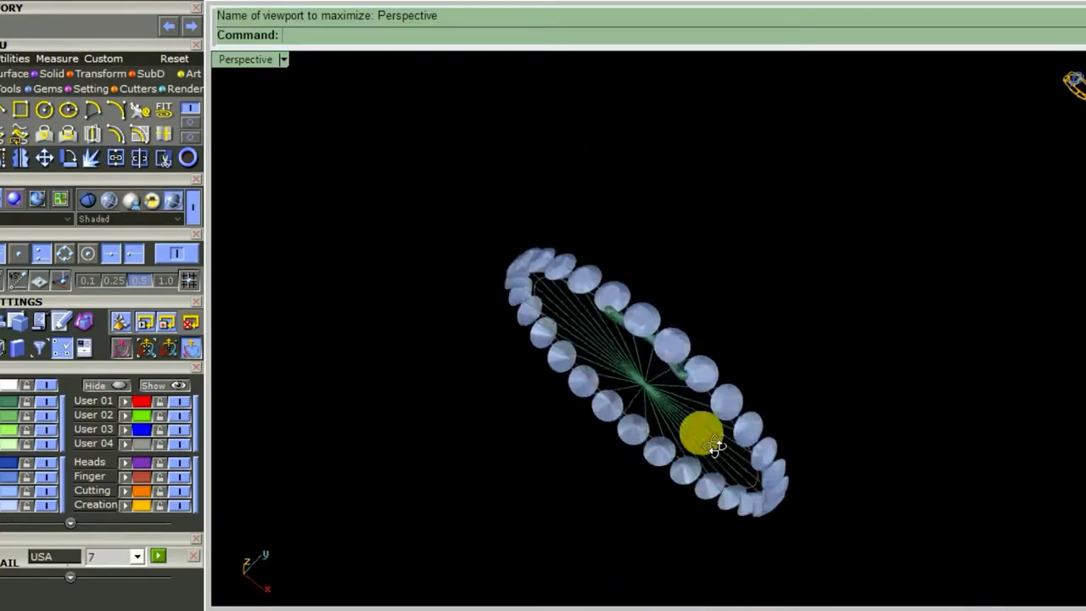
scroll(691, 383, up, 5)
scroll(650, 371, up, 3)
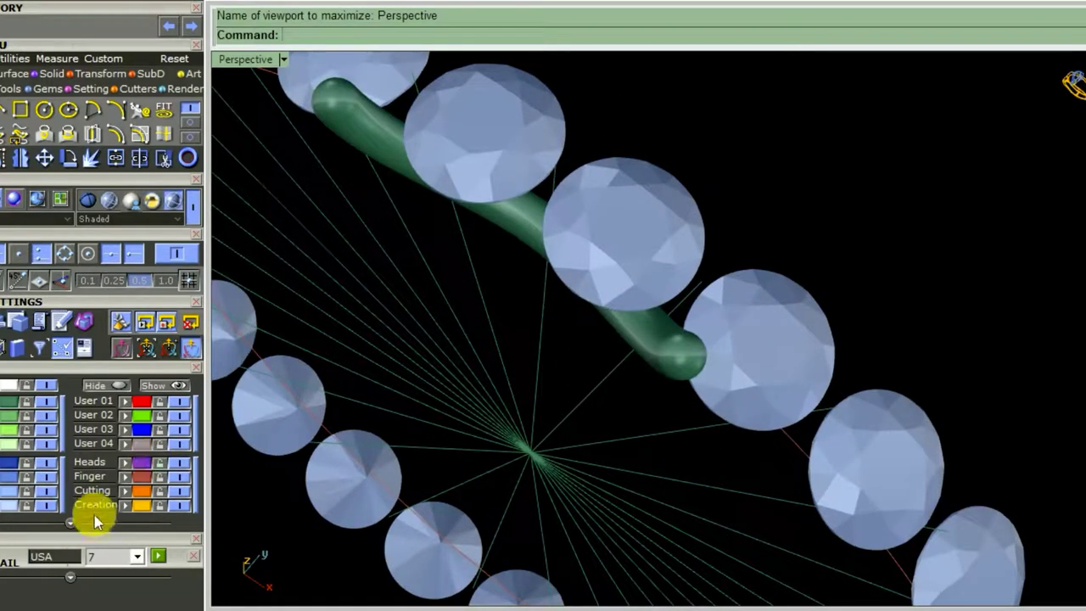
click(660, 350)
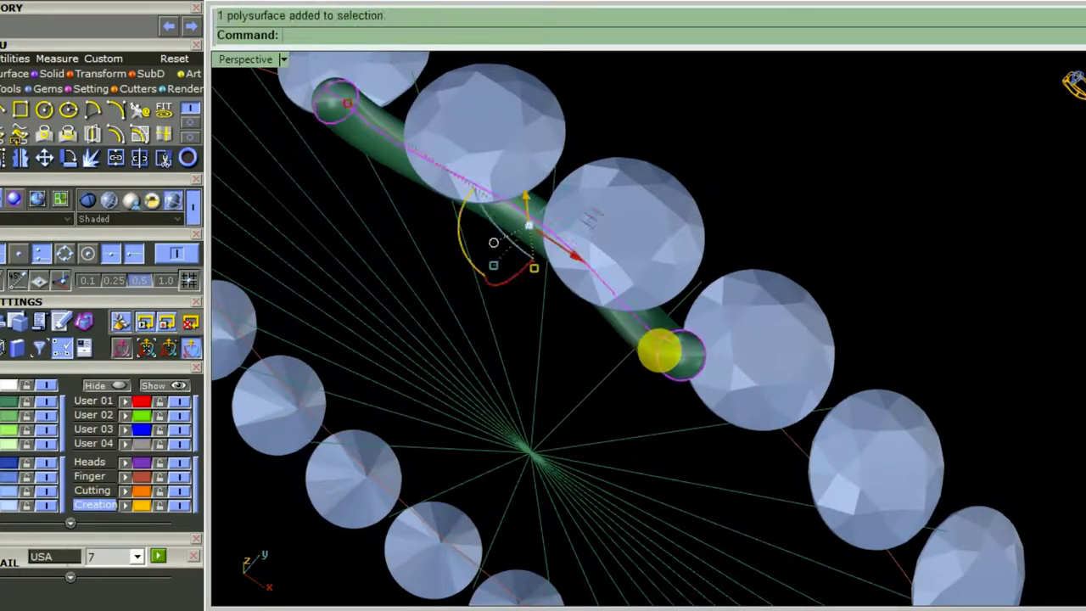
click(128, 510)
click(659, 393)
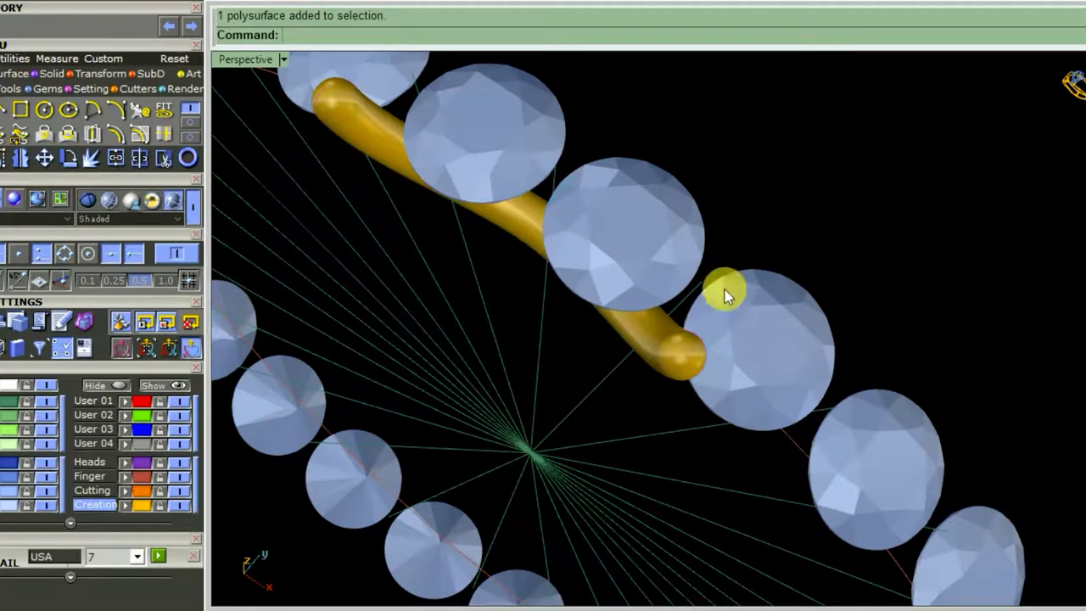
mouse_move(722, 291)
right_down()
mouse_move(886, 255)
mouse_move(946, 284)
mouse_move(589, 407)
mouse_move(543, 480)
mouse_move(488, 482)
mouse_move(865, 187)
mouse_move(746, 230)
mouse_move(696, 271)
right_up()
click(695, 269)
scroll(696, 269, up, 2)
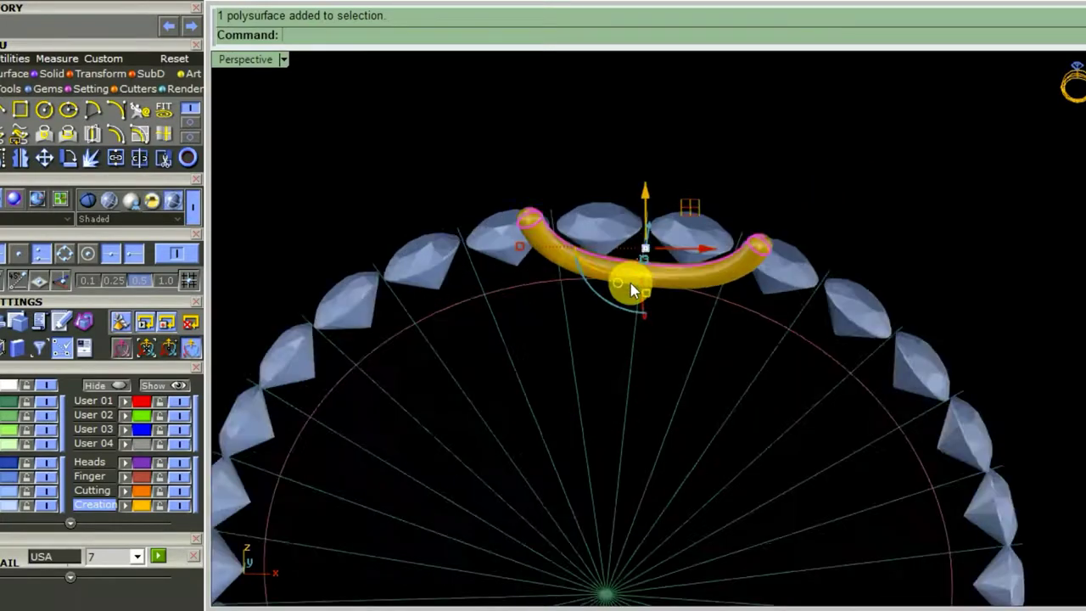
scroll(628, 286, up, 2)
key(ctrl+F2)
- Polar-array the gold pipe wire 29 times around 360° about the origin with ArrayPolar
scroll(670, 311, down, 2)
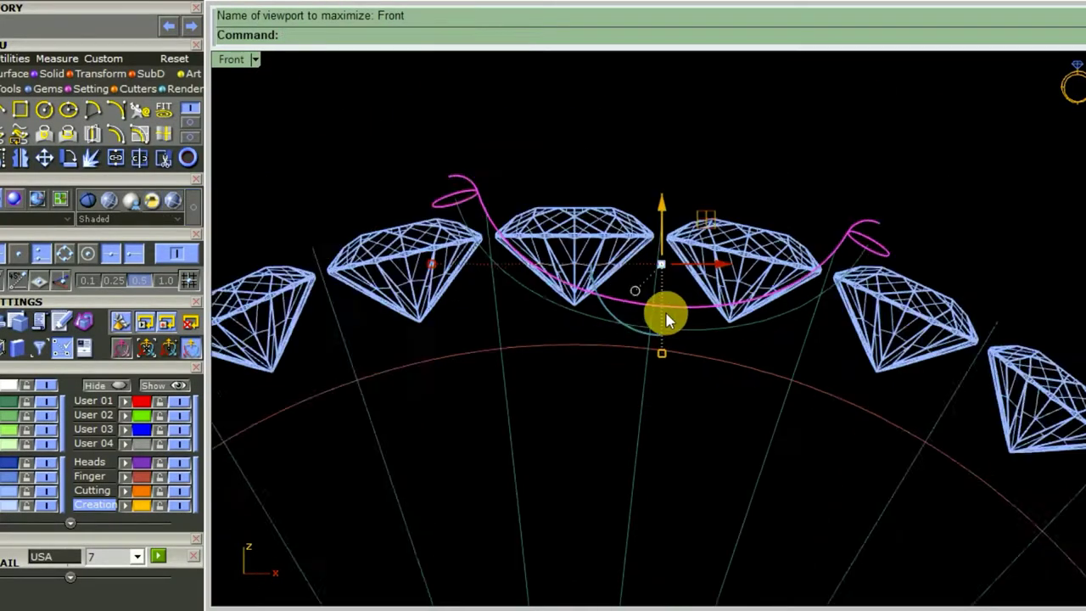
scroll(679, 339, down, 2)
scroll(730, 331, down, 2)
scroll(757, 292, down, 2)
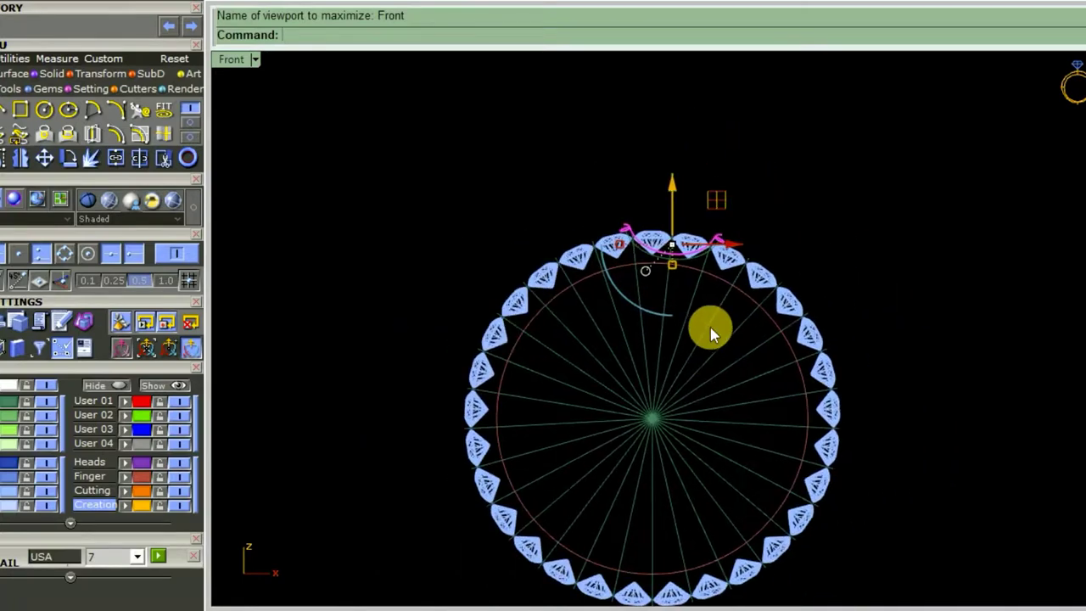
text(arraypolar)
key(Return)
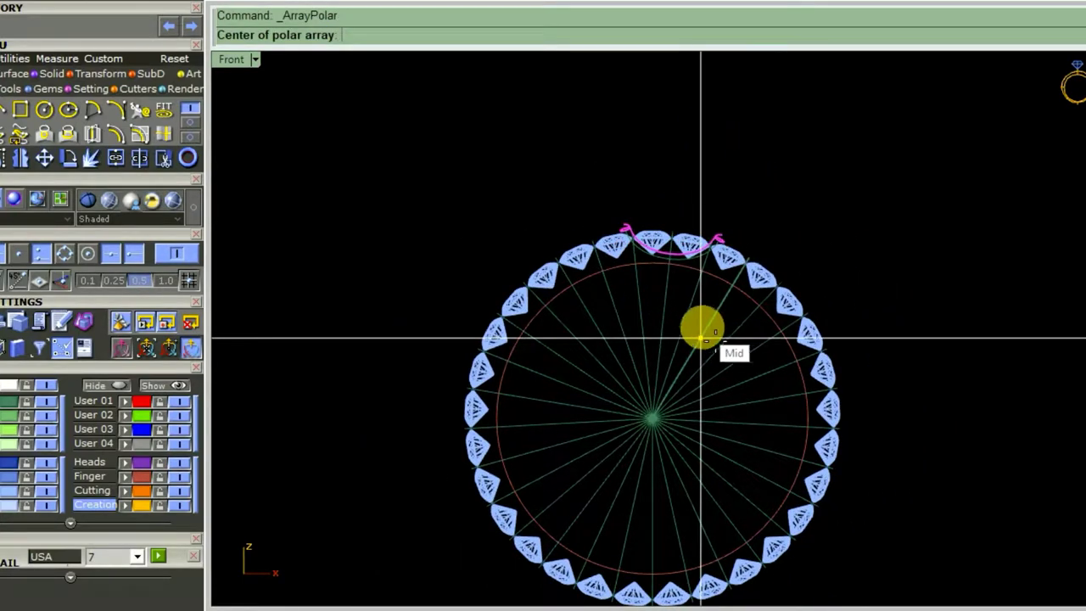
text(0)
key(Return)
key(Return)
key(Return)
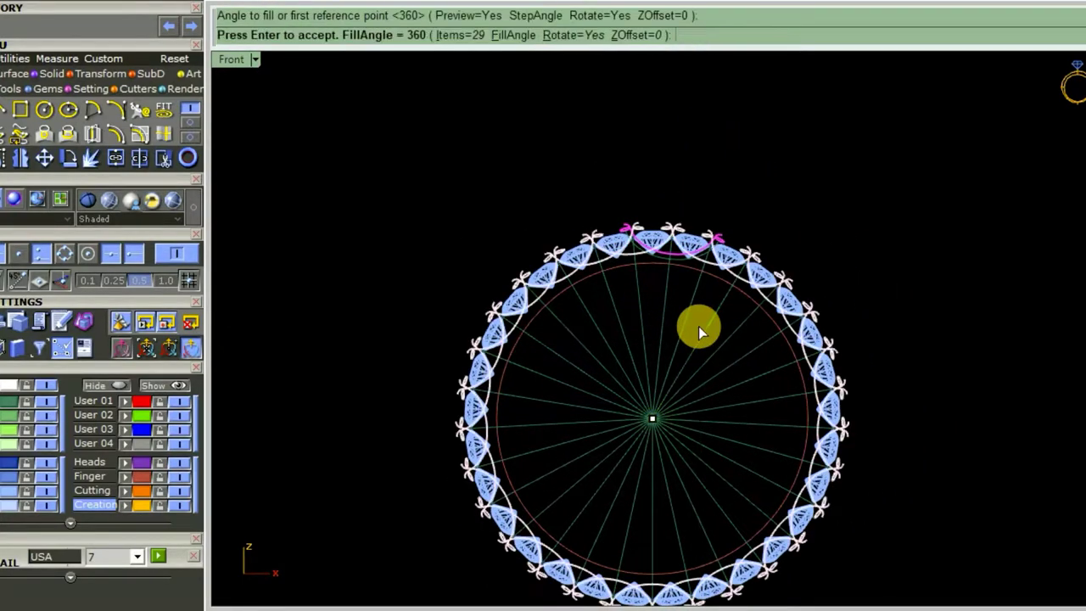
key(Return)
- Inspect the crossed prongs all around the ring in Perspective, then maximize Front
key(ctrl+F4)
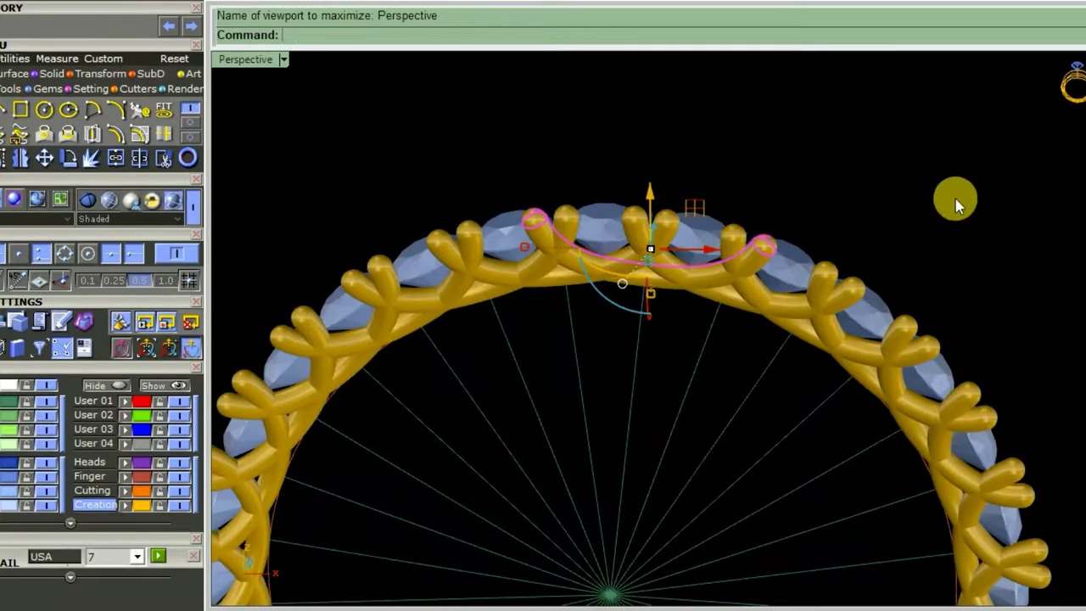
mouse_move(958, 199)
right_down()
mouse_move(812, 243)
mouse_move(819, 302)
mouse_move(936, 218)
mouse_move(881, 258)
right_up()
scroll(819, 302, up, 3)
scroll(795, 285, down, 3)
scroll(687, 263, up, 3)
scroll(730, 283, up, 1)
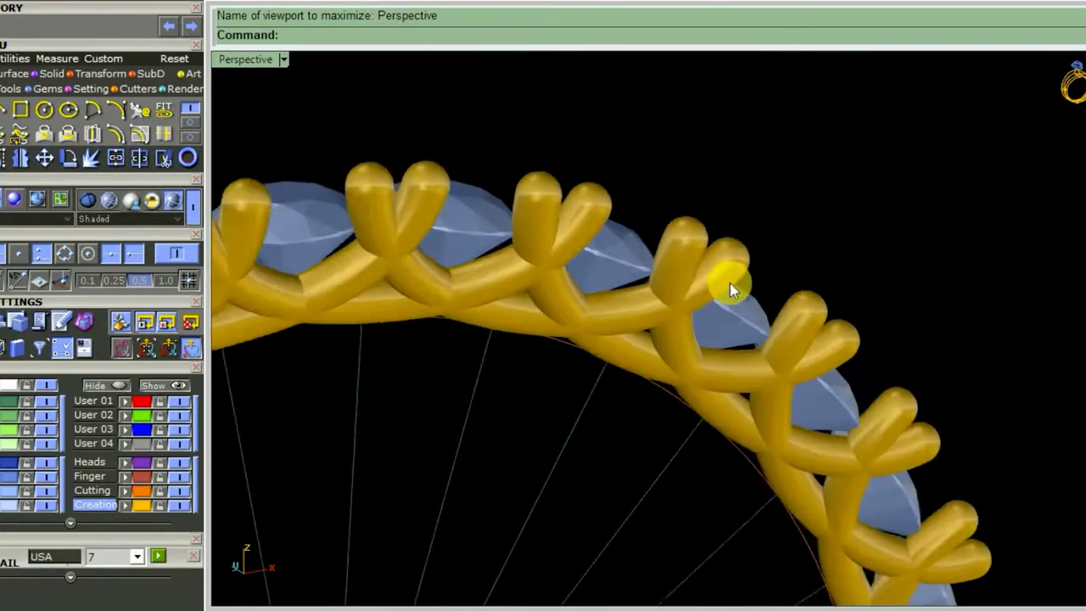
scroll(668, 319, down, 2)
scroll(774, 270, down, 2)
scroll(774, 269, down, 2)
mouse_move(722, 266)
right_down()
mouse_move(674, 352)
mouse_move(575, 334)
mouse_move(561, 384)
mouse_move(831, 308)
right_up()
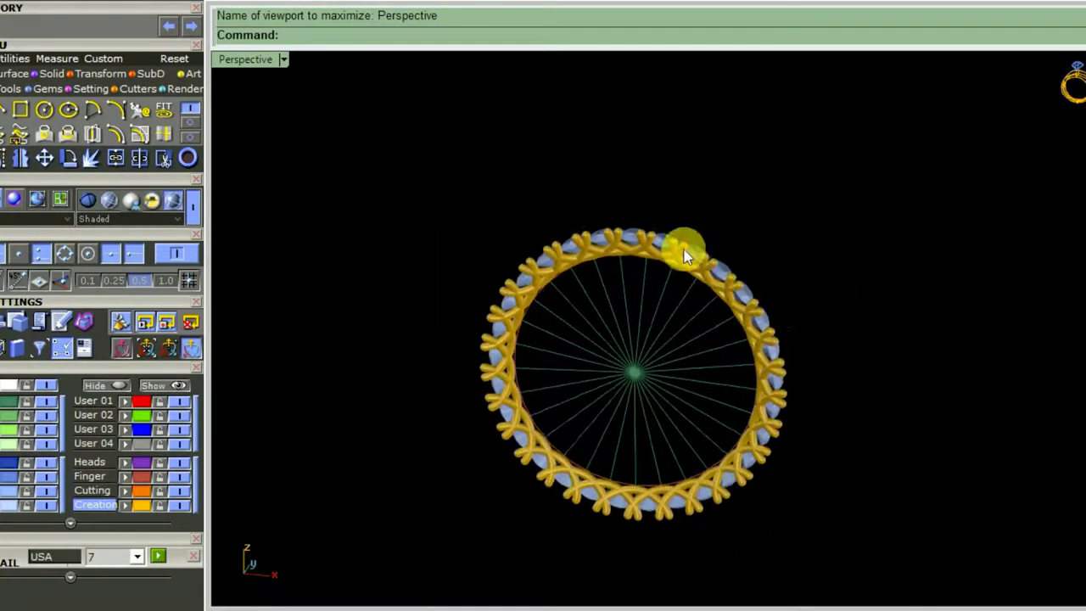
scroll(686, 250, up, 3)
scroll(666, 293, up, 1)
key(ctrl+F2)
- Select one prong wire curve in Front, show its control points and pick one
scroll(667, 235, up, 3)
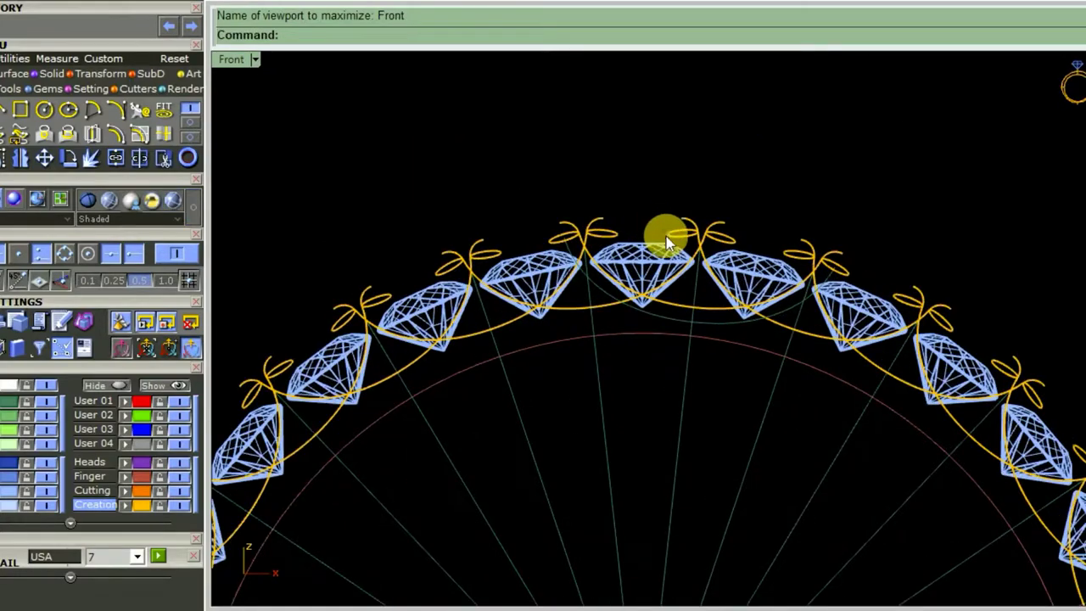
scroll(667, 242, up, 3)
scroll(679, 280, up, 1)
right_drag(694, 316, 650, 294)
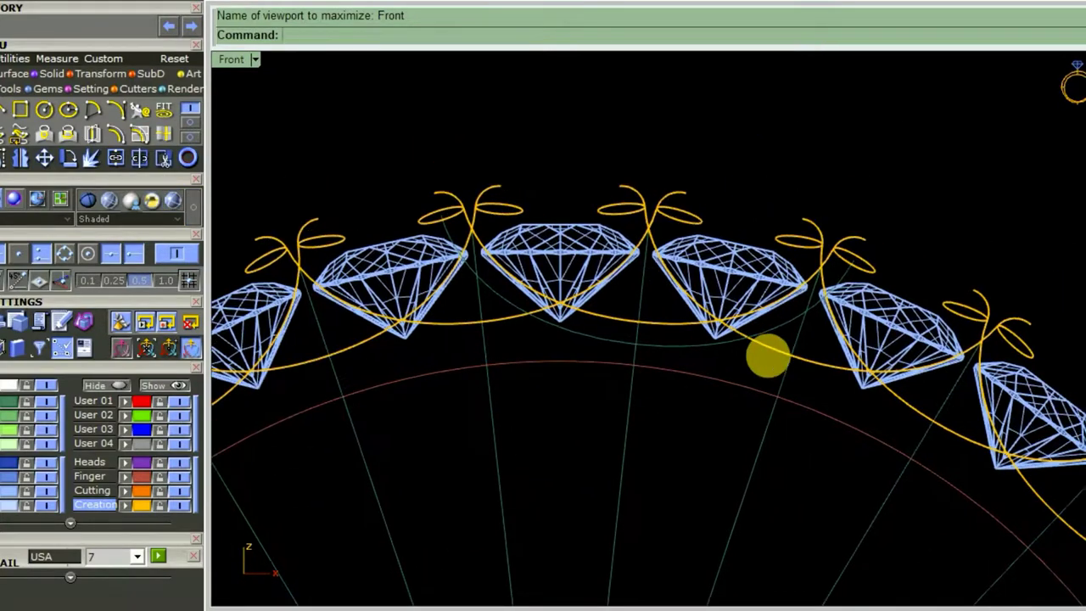
click(684, 348)
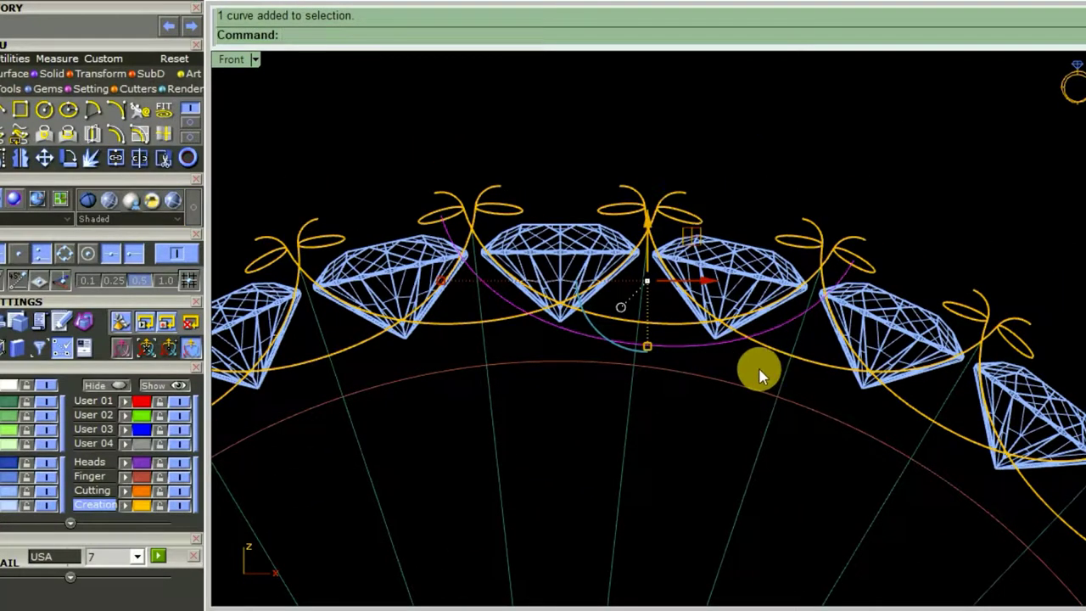
key(F10)
scroll(776, 355, up, 2)
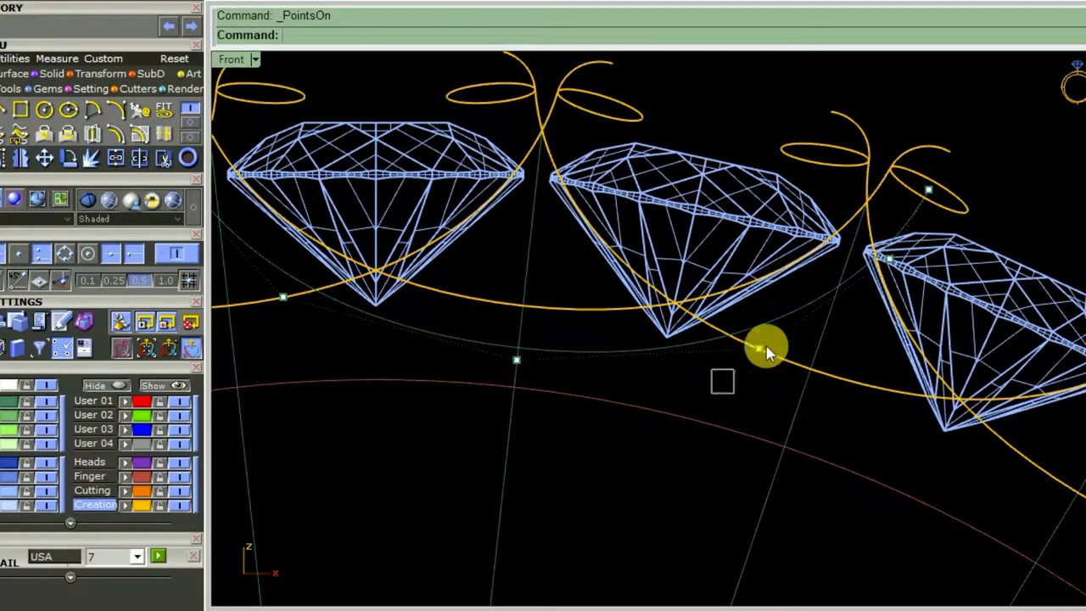
click(759, 349)
- Nudge the picked control point slightly down-left and check the reshaped prongs in Perspective
key(ctrl+F4)
mouse_move(818, 332)
right_down()
mouse_move(854, 339)
mouse_move(766, 407)
right_up()
scroll(721, 359, up, 5)
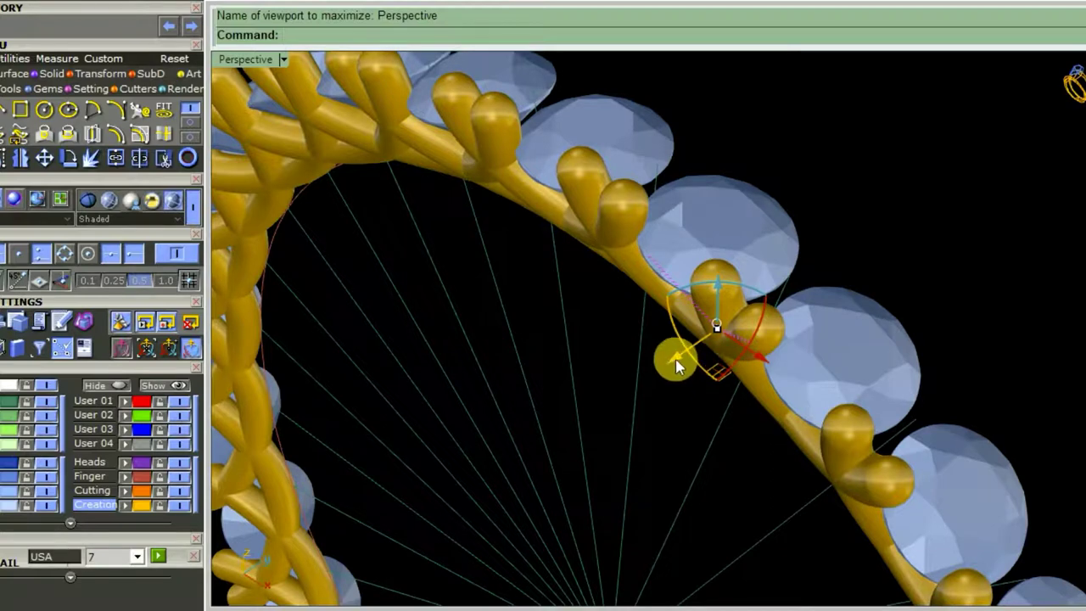
drag(676, 364, 663, 364)
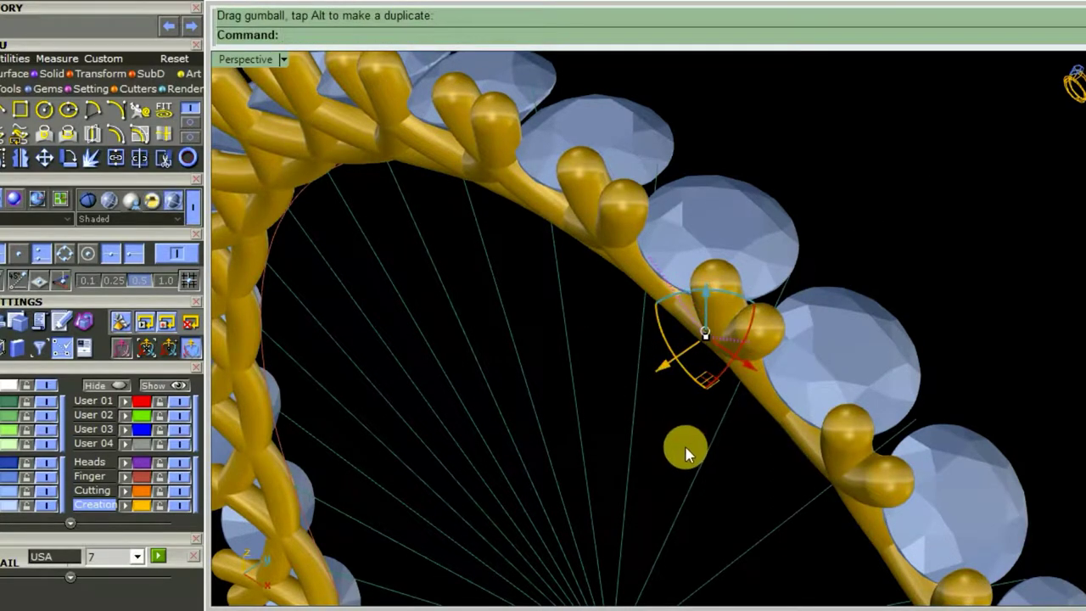
scroll(721, 333, up, 2)
scroll(680, 403, up, 3)
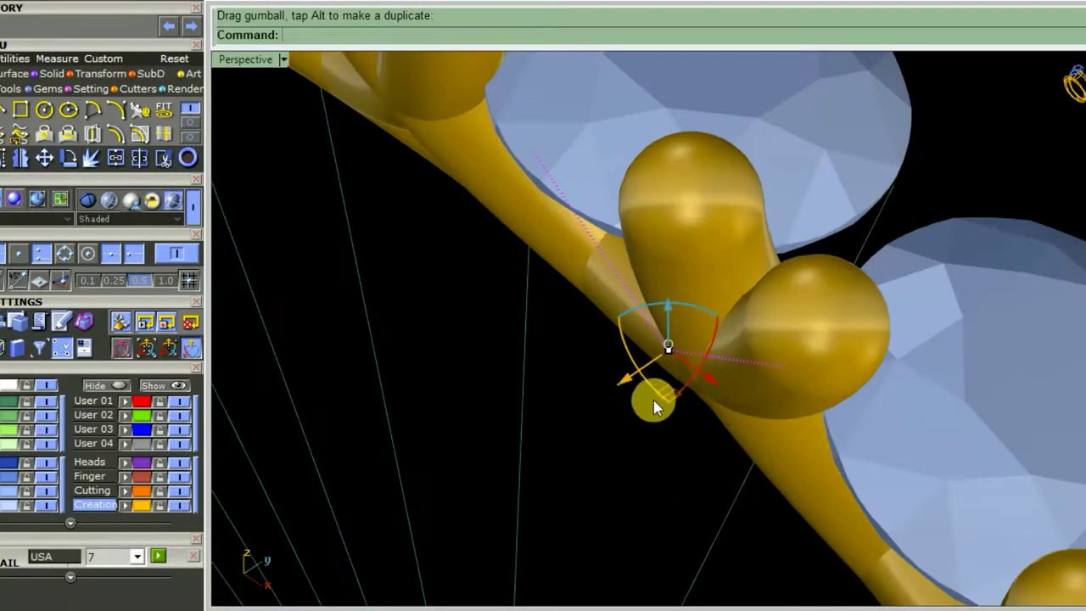
drag(625, 387, 616, 386)
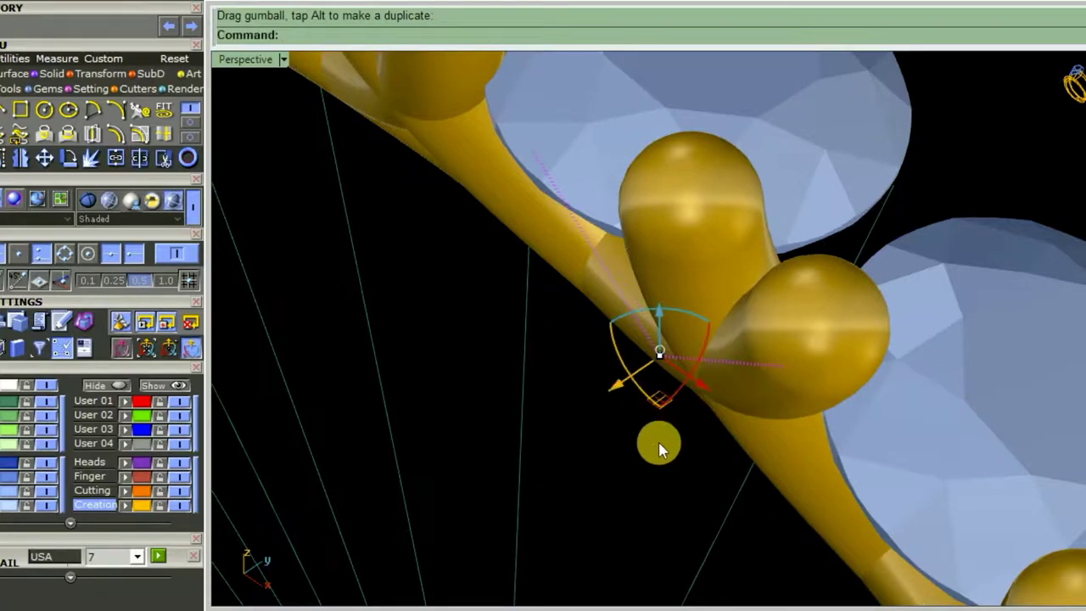
scroll(644, 459, down, 5)
right_drag(758, 403, 655, 381)
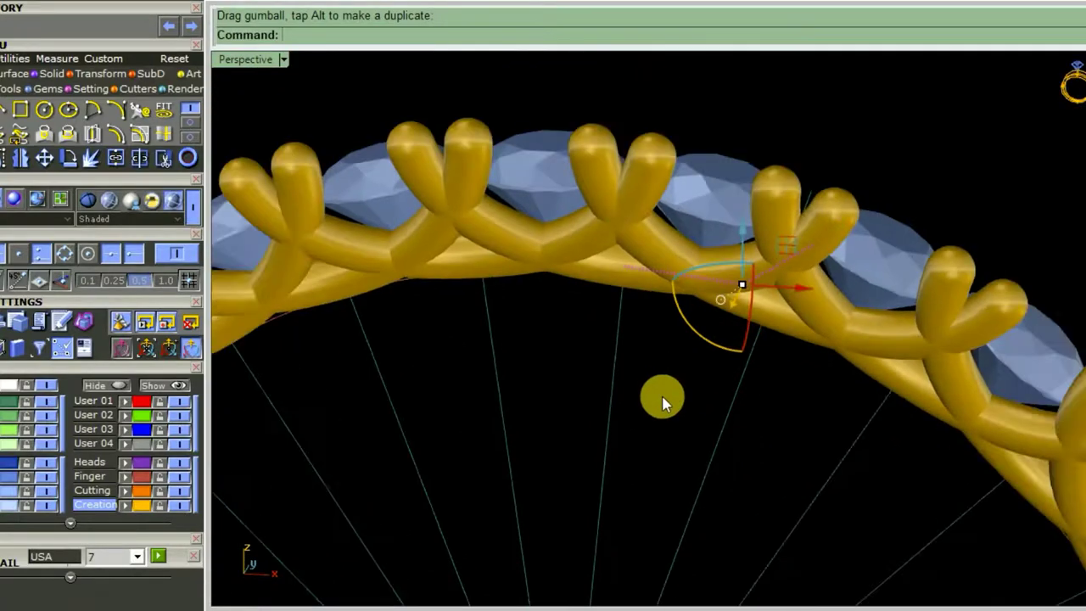
mouse_move(733, 426)
right_down()
mouse_move(611, 450)
mouse_move(608, 434)
right_up()
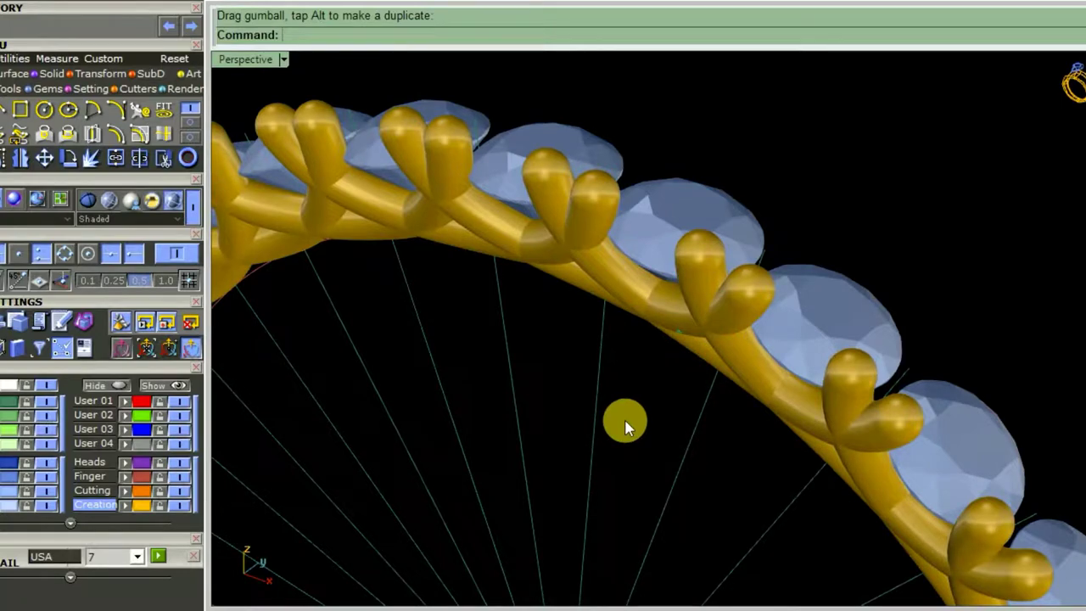
key(ctrl+F2)
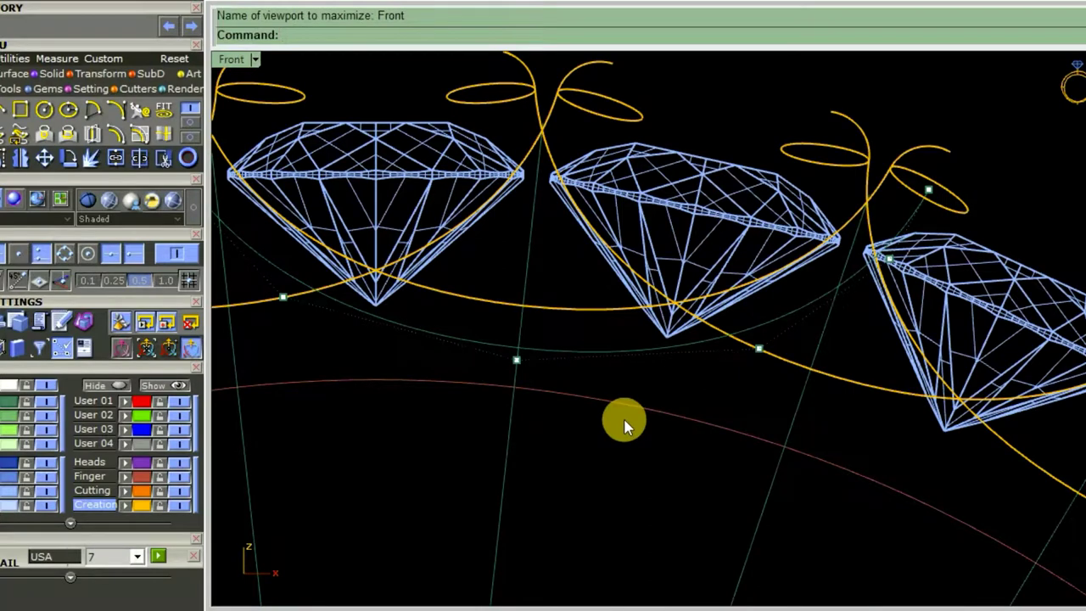
- Back in Front, select another prong's control point, then dismiss the point selection
mouse_move(623, 424)
right_down()
mouse_move(654, 396)
mouse_move(735, 468)
mouse_move(694, 471)
right_up()
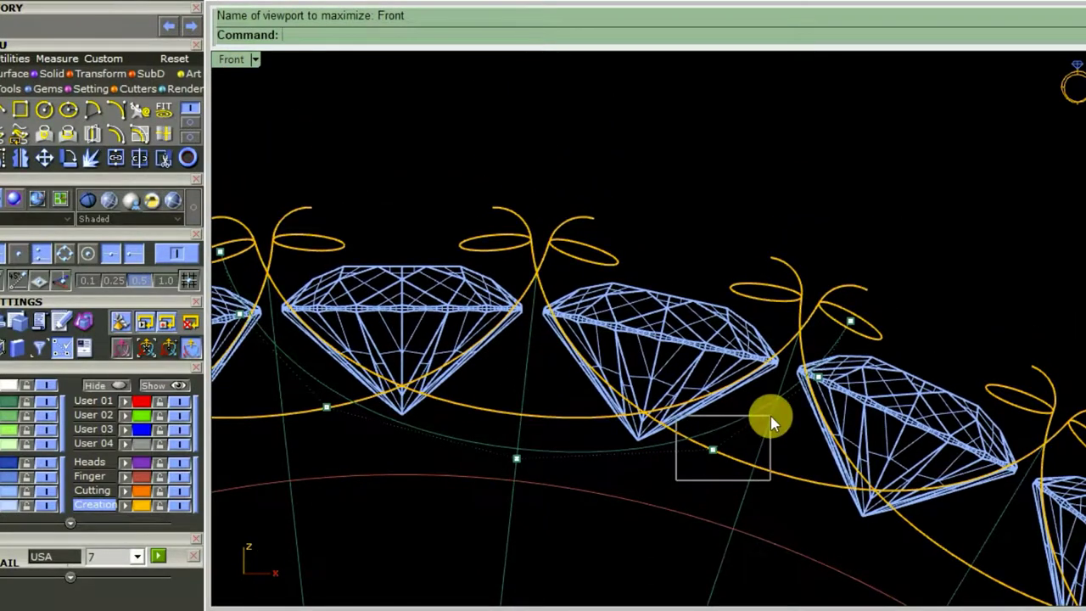
drag(770, 416, 757, 429)
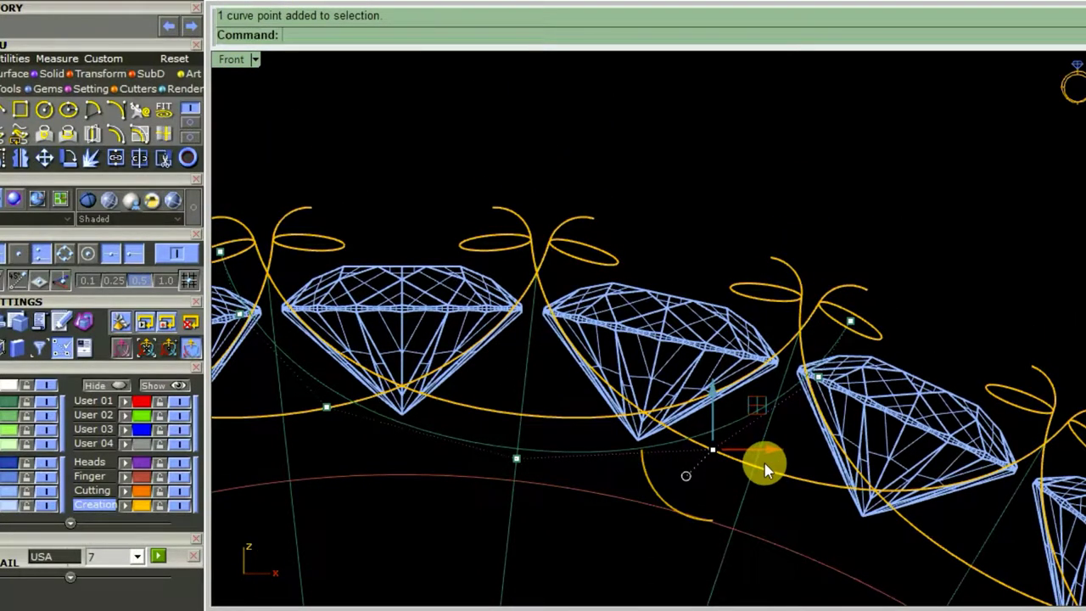
key(Escape)
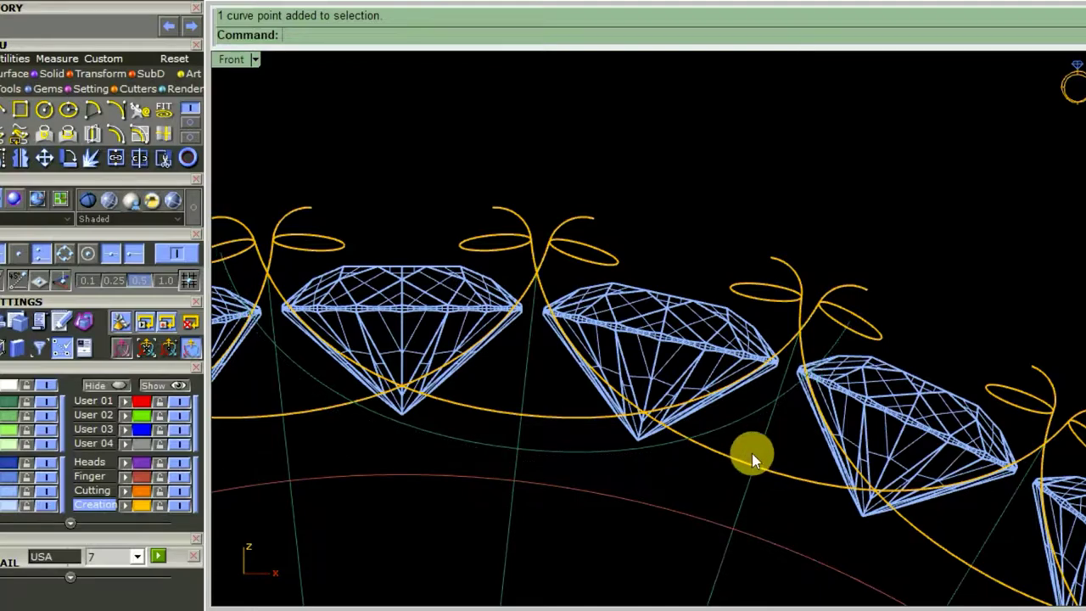
scroll(752, 458, down, 4)
scroll(743, 477, up, 2)
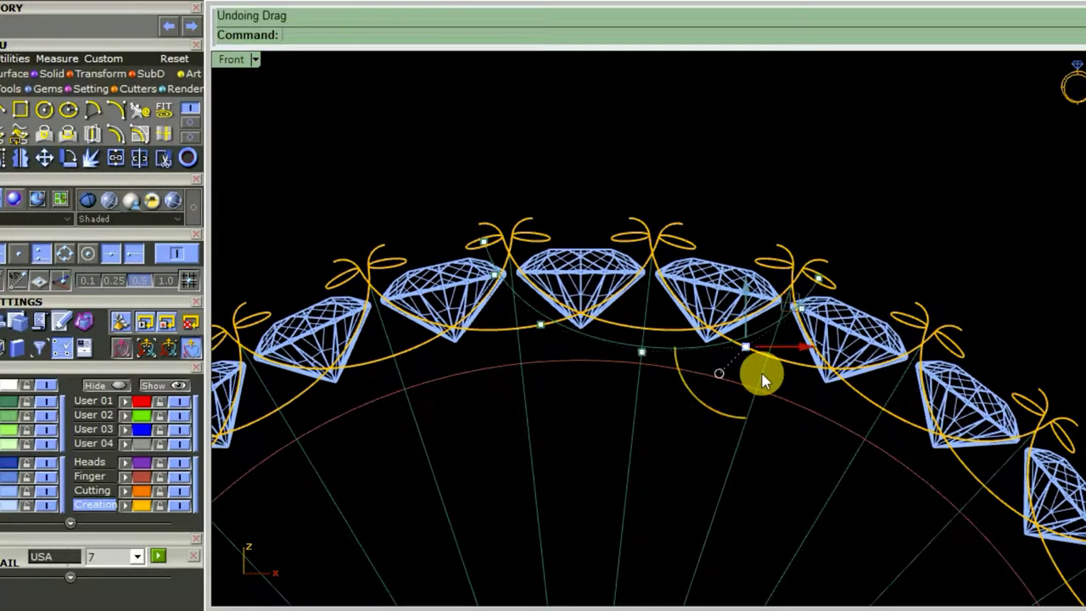
- Undo the polar array and the earlier move of the prong wire
key(ctrl+z)
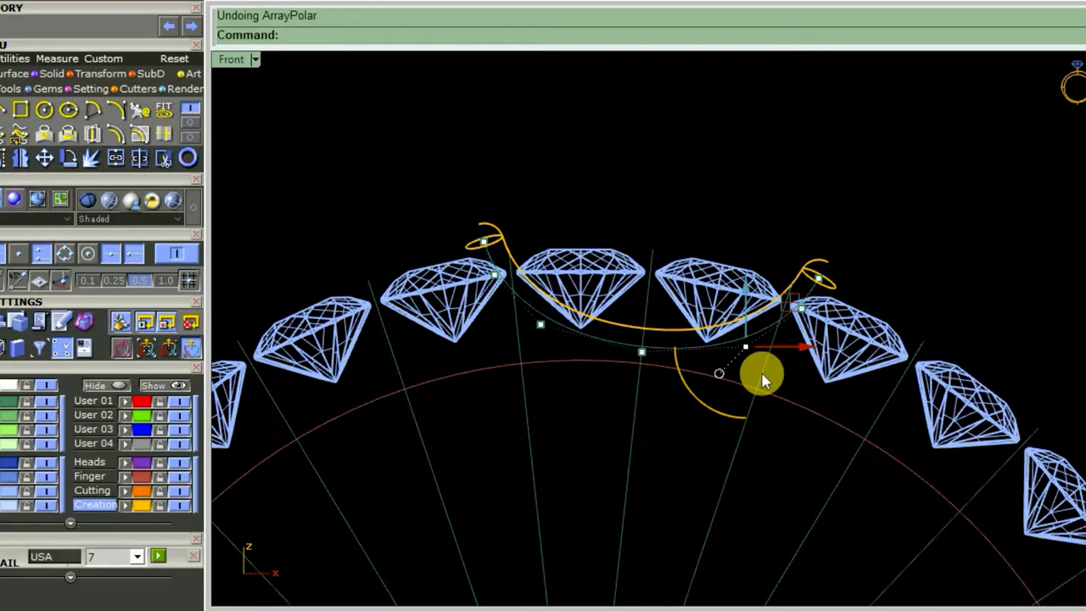
key(ctrl+z)
scroll(747, 367, down, 3)
scroll(718, 361, up, 3)
scroll(704, 362, up, 1)
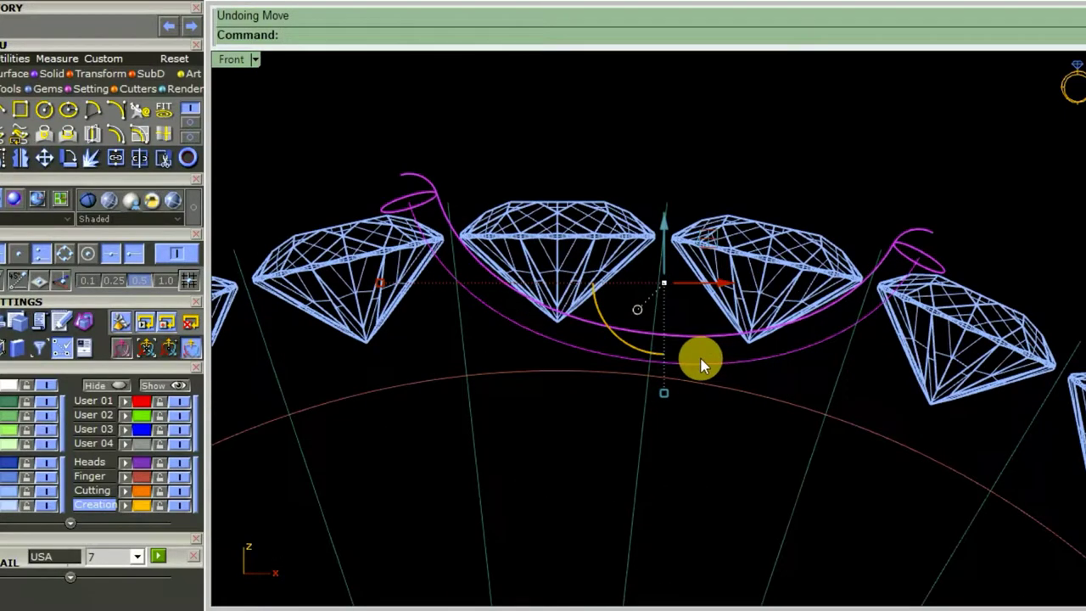
scroll(704, 371, up, 3)
scroll(693, 374, down, 2)
scroll(691, 375, down, 3)
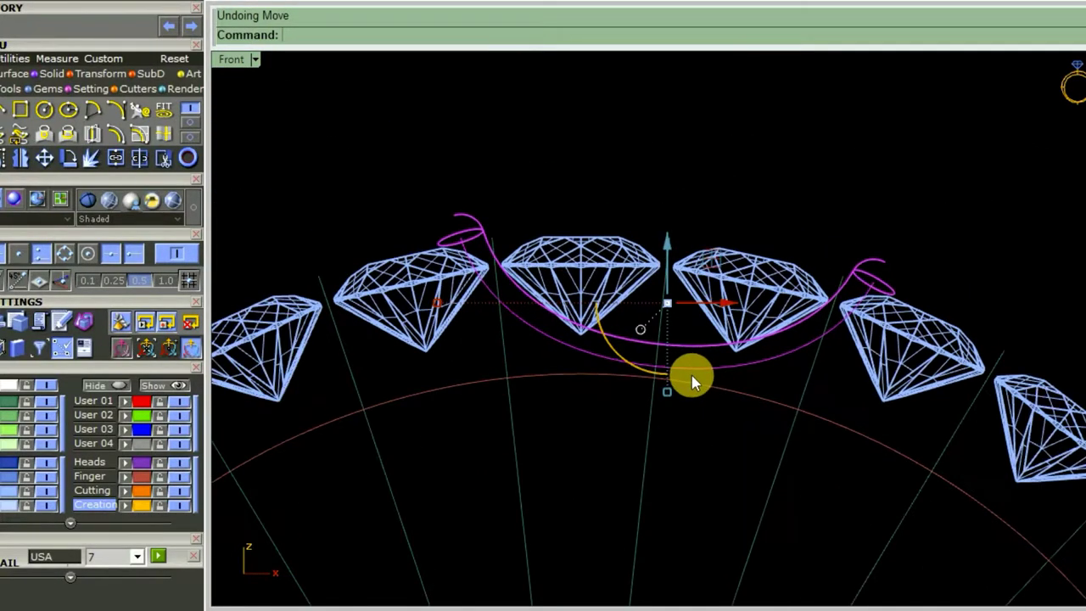
scroll(730, 424, up, 1)
scroll(709, 367, up, 2)
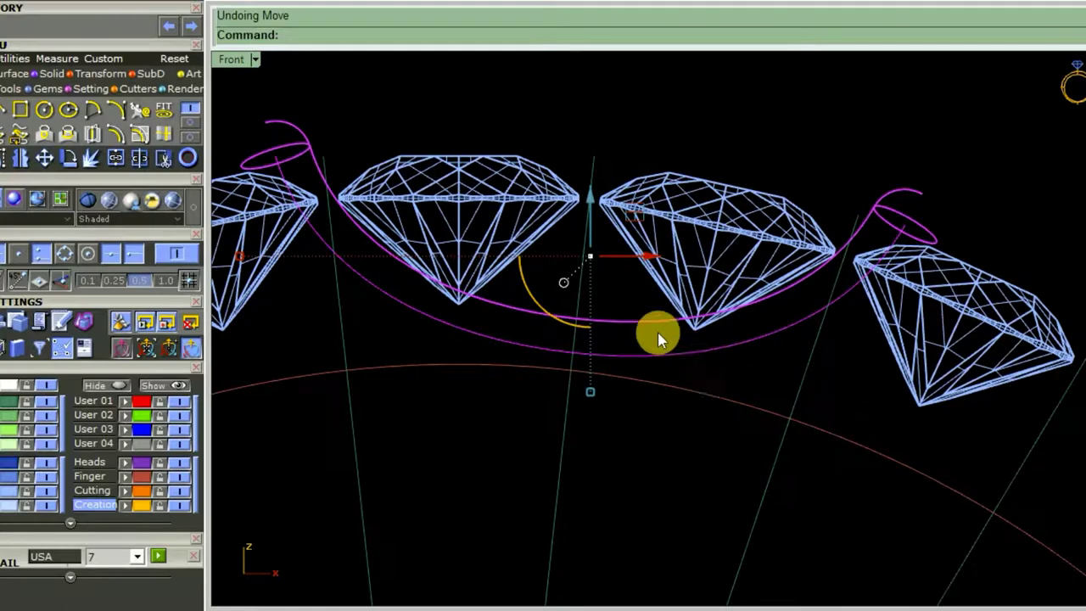
- View the single remaining green pipe wire from a low side angle in Perspective
key(ctrl+F4)
mouse_move(722, 400)
right_down()
mouse_move(704, 461)
mouse_move(701, 408)
right_up()
scroll(625, 339, up, 3)
scroll(756, 444, down, 3)
mouse_move(756, 444)
right_down()
mouse_move(824, 381)
mouse_move(977, 367)
mouse_move(877, 388)
mouse_move(723, 396)
mouse_move(875, 372)
right_up()
- Orbit around the single prong pipe in Perspective and briefly select it
scroll(882, 280, up, 3)
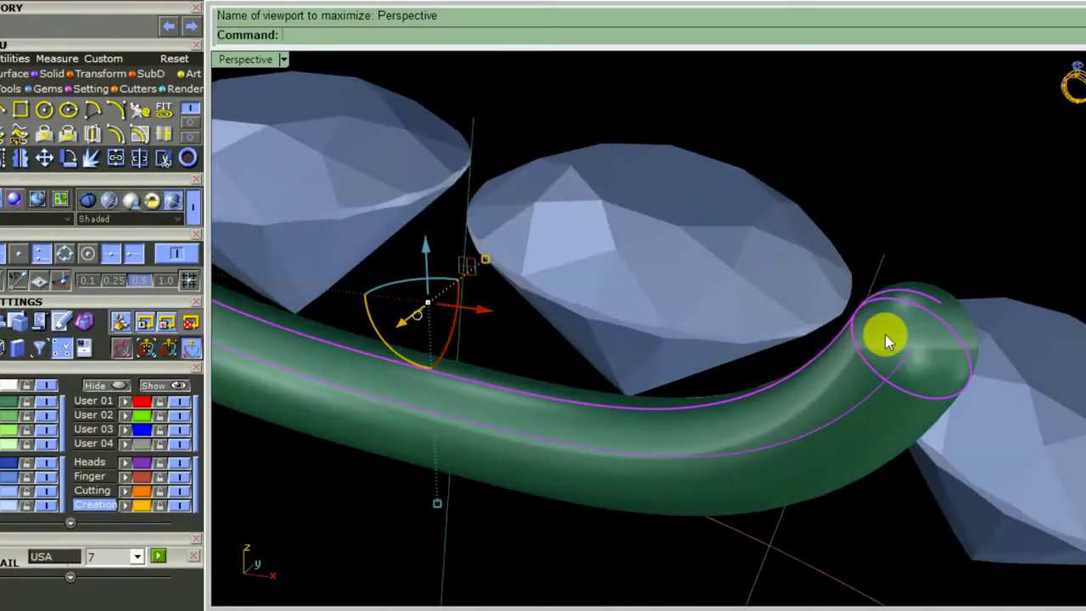
key(Escape)
scroll(769, 322, down, 3)
mouse_move(807, 399)
right_down()
mouse_move(836, 331)
mouse_move(825, 310)
right_up()
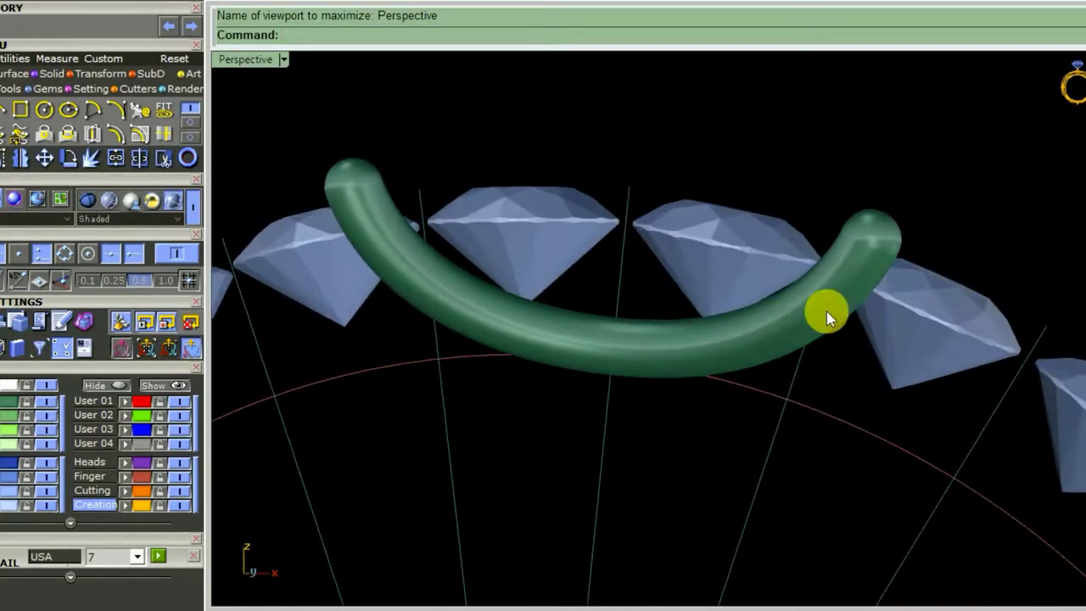
click(727, 352)
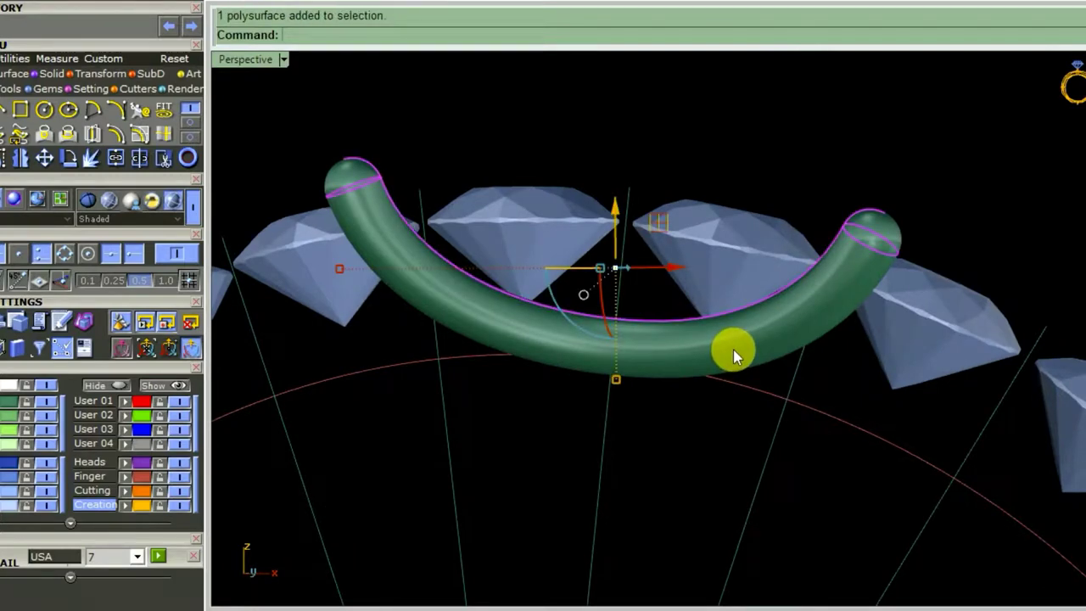
key(Escape)
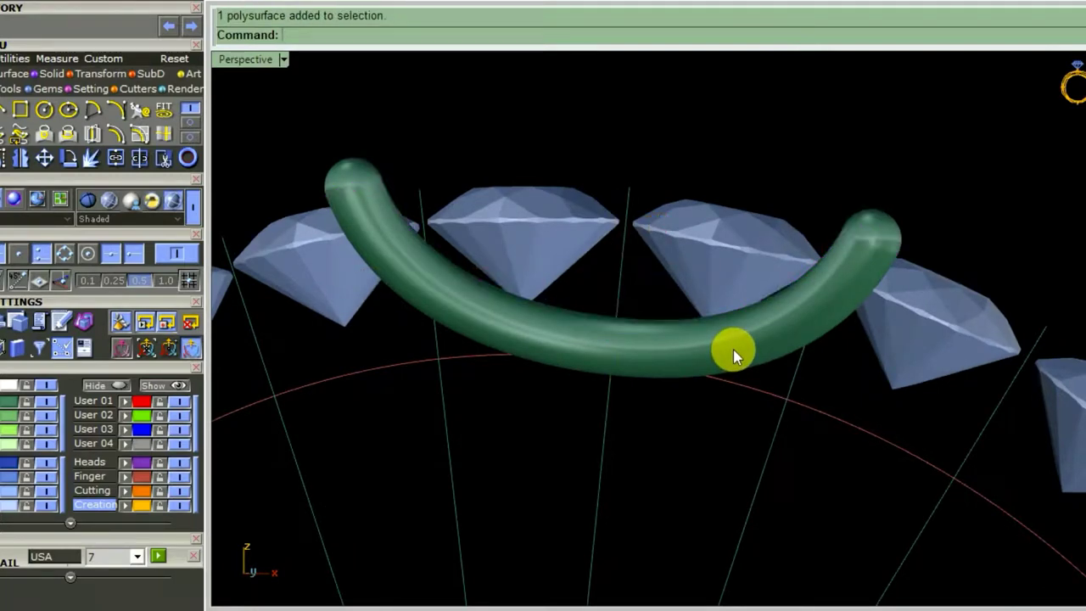
- In Front view, window-select the prong pipe with its wire and assign them gold
key(ctrl+F2)
scroll(730, 335, up, 2)
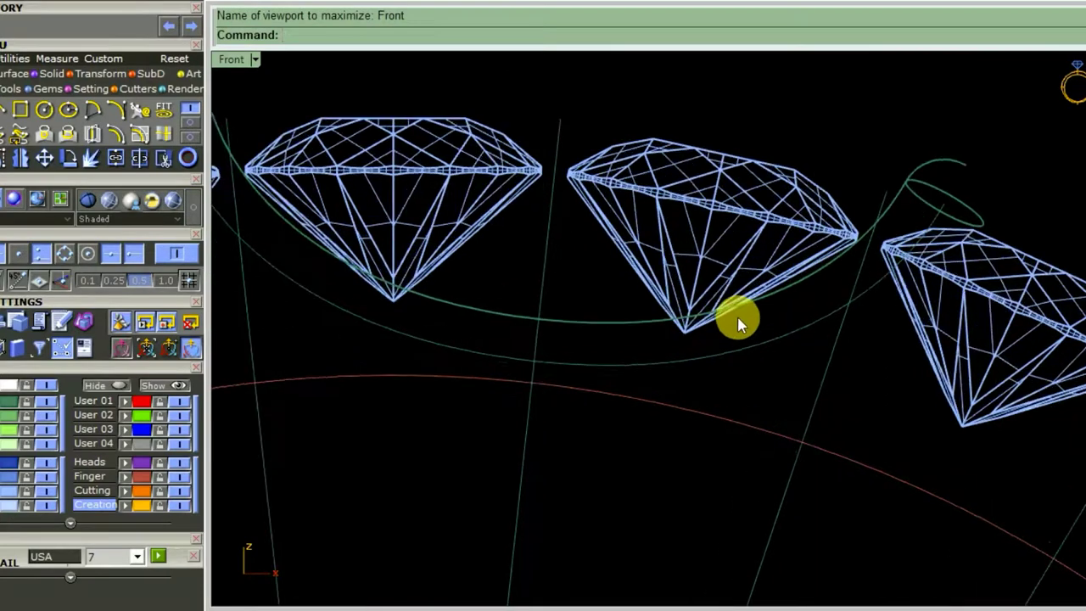
scroll(735, 315, up, 1)
mouse_move(591, 289)
mouse_down()
mouse_move(592, 393)
mouse_move(549, 393)
mouse_up()
scroll(373, 501, down, 3)
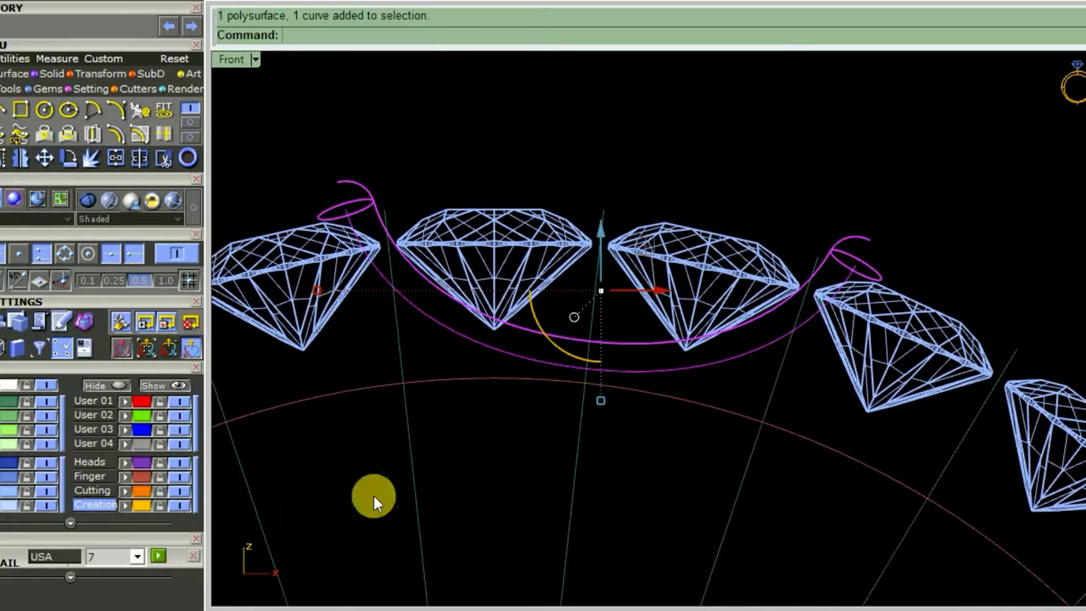
click(643, 494)
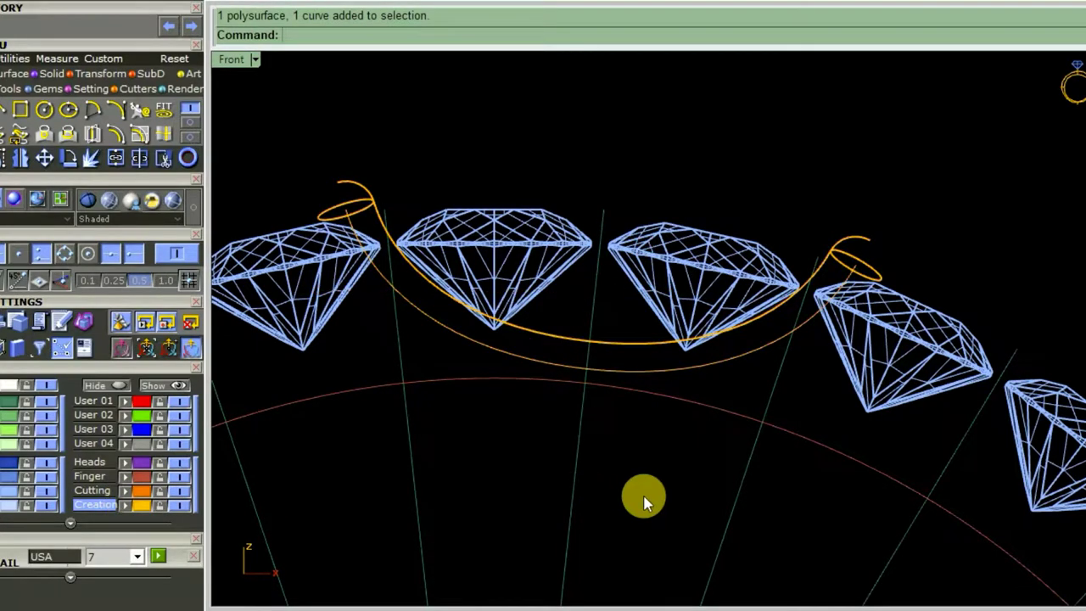
- Orbit Perspective to confirm the prong is gold, then return to Front view
key(ctrl+F4)
mouse_move(644, 494)
right_down()
mouse_move(686, 460)
mouse_move(521, 485)
mouse_move(514, 557)
mouse_move(615, 491)
mouse_move(552, 569)
mouse_move(725, 461)
right_up()
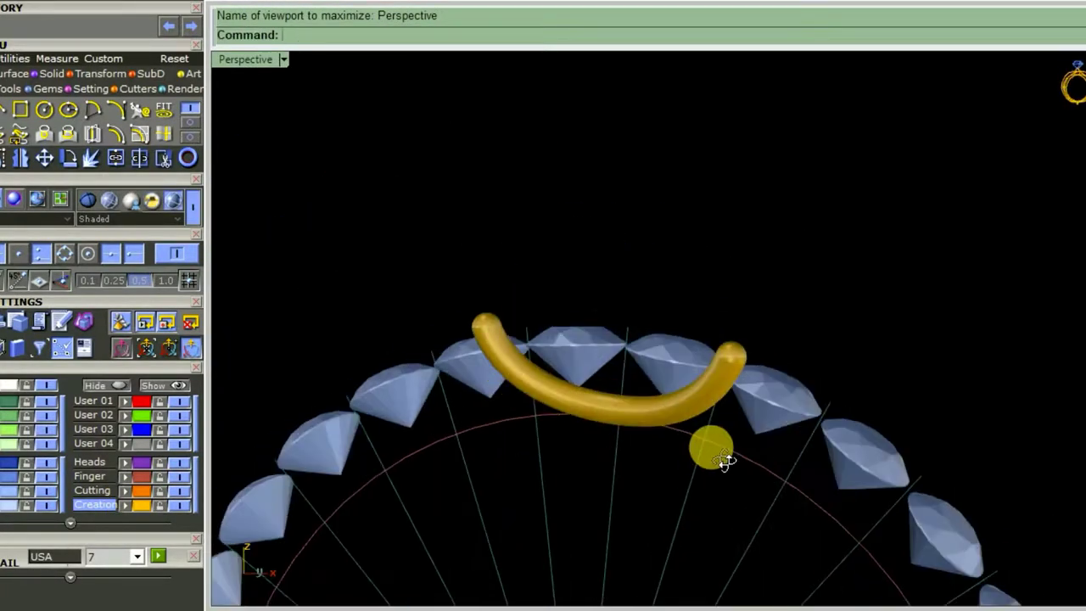
key(ctrl+F2)
scroll(700, 390, up, 2)
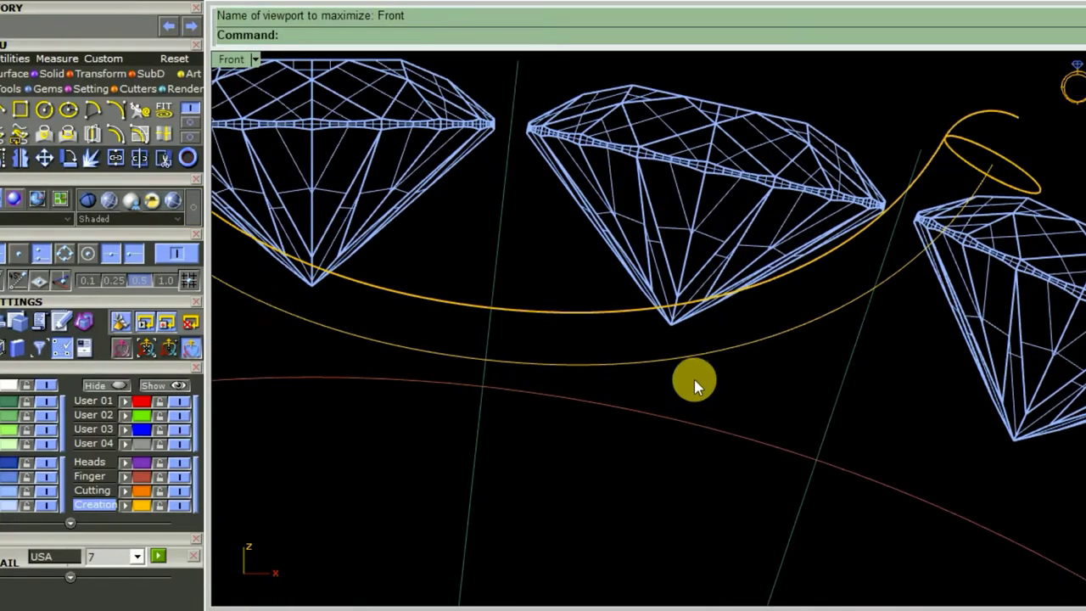
scroll(684, 386, down, 5)
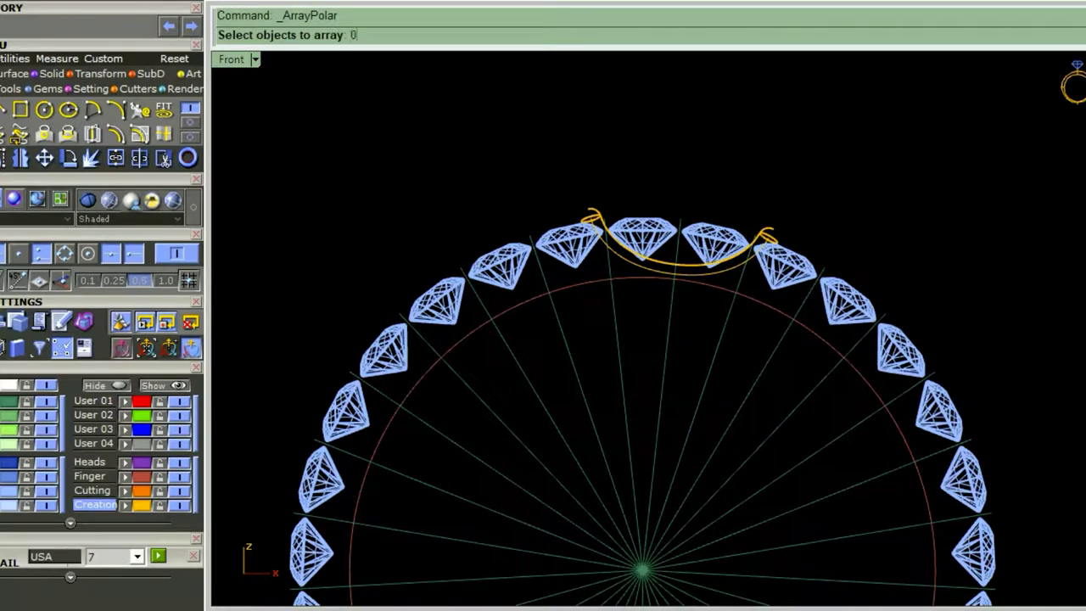
- Window-select the prong pipe and wire curve as the objects to polar-array
click(690, 371)
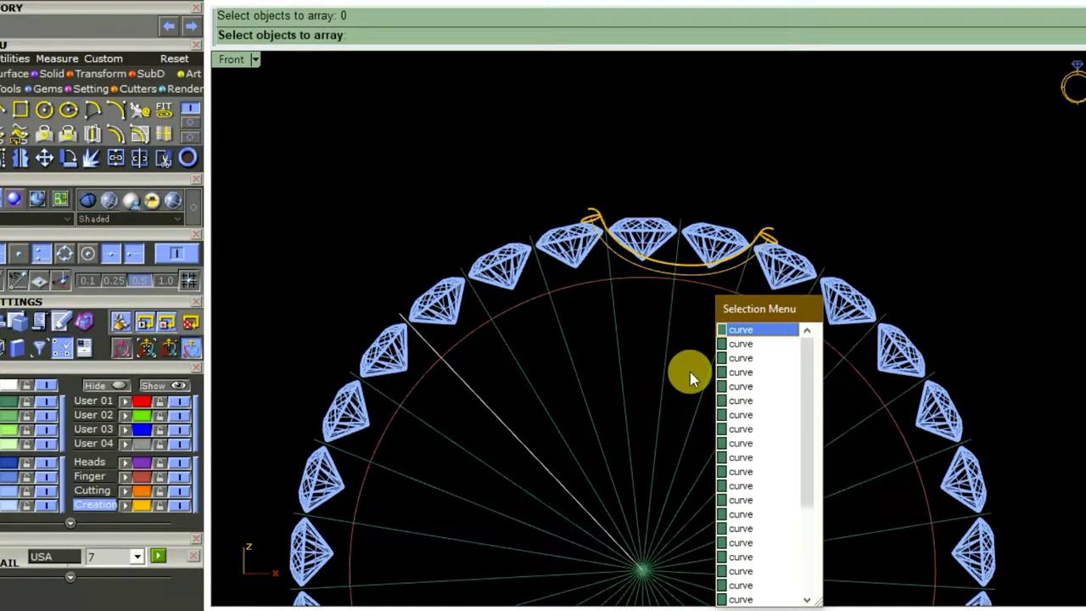
key(Escape)
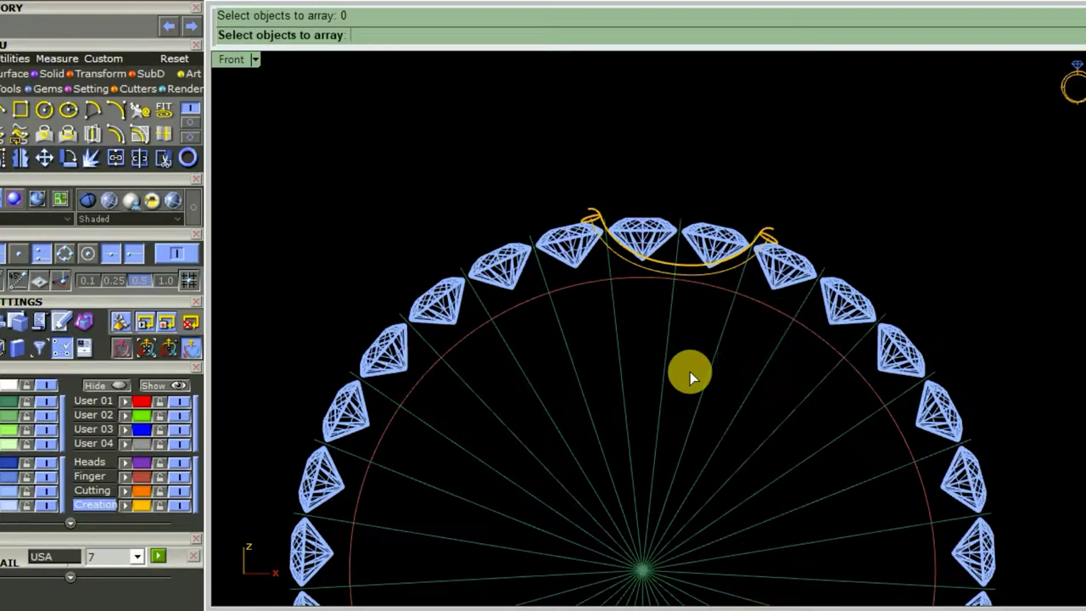
scroll(679, 248, up, 4)
scroll(687, 253, up, 3)
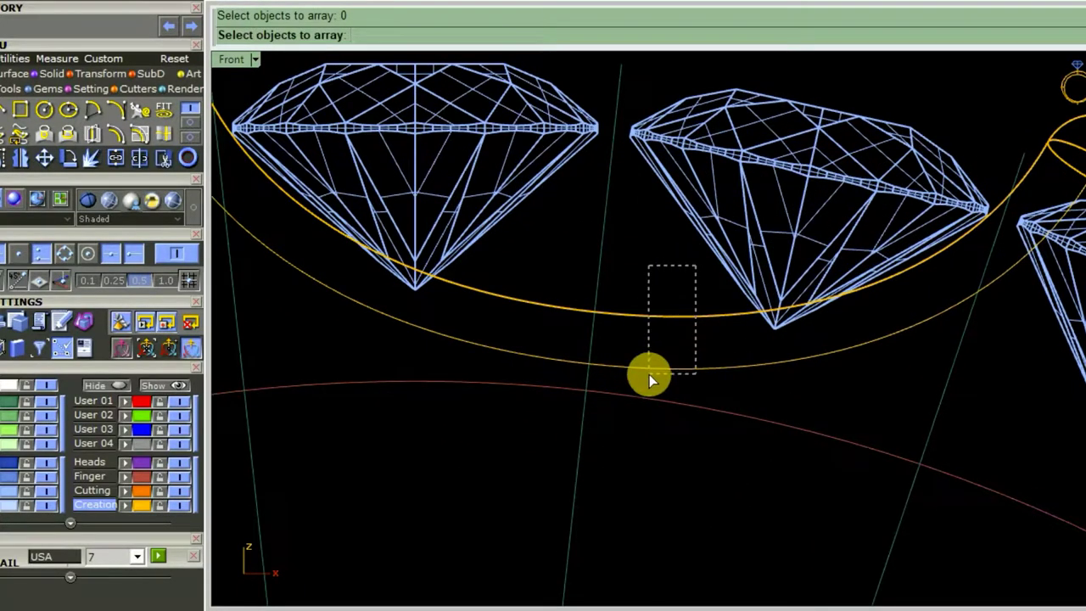
drag(649, 375, 651, 374)
scroll(651, 374, down, 3)
scroll(675, 337, down, 2)
scroll(678, 426, down, 2)
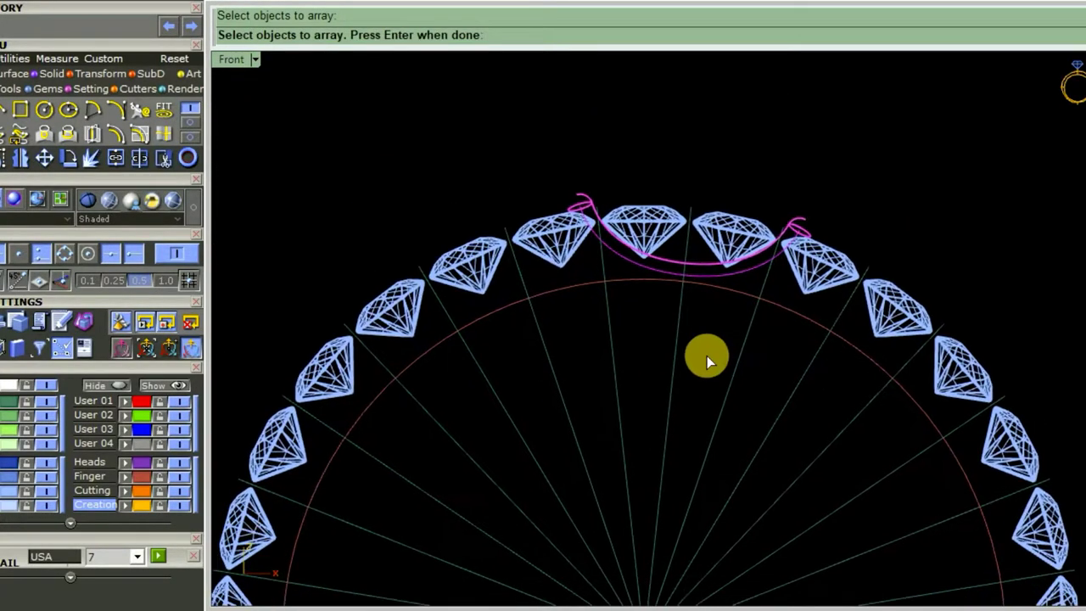
key(Return)
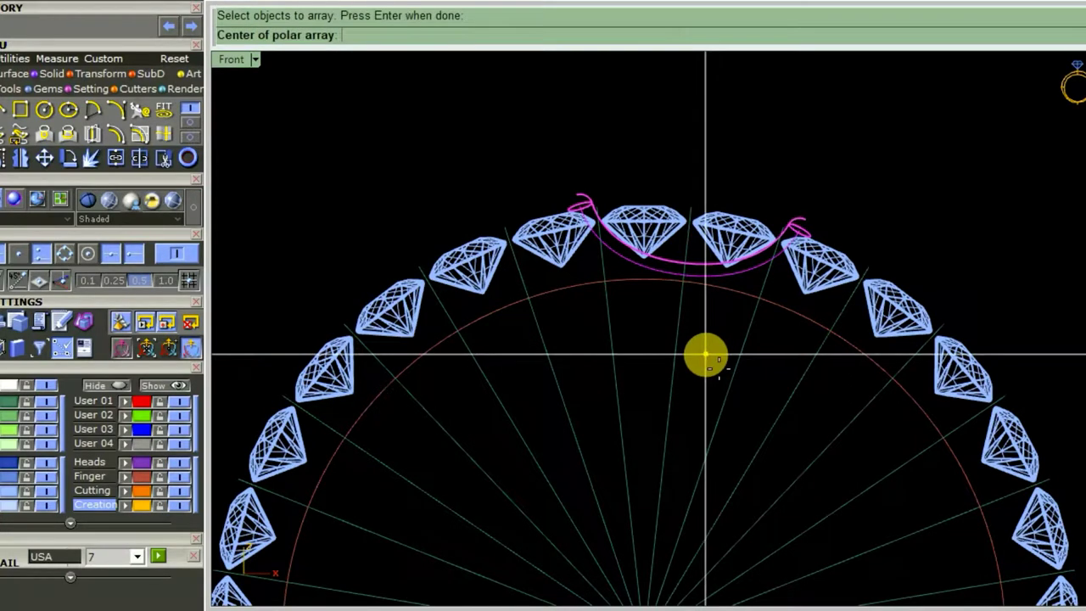
- Array them about centre 0 with 29 items over 360°, viewing the result in Perspective
text(0)
key(Return)
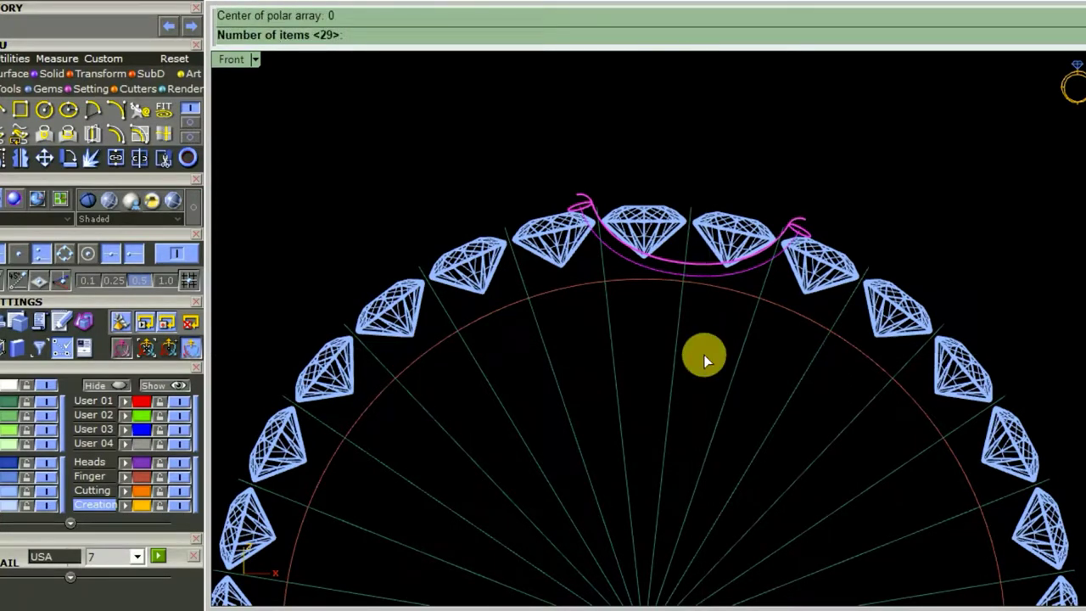
key(Return)
key(Return)
key(Return)
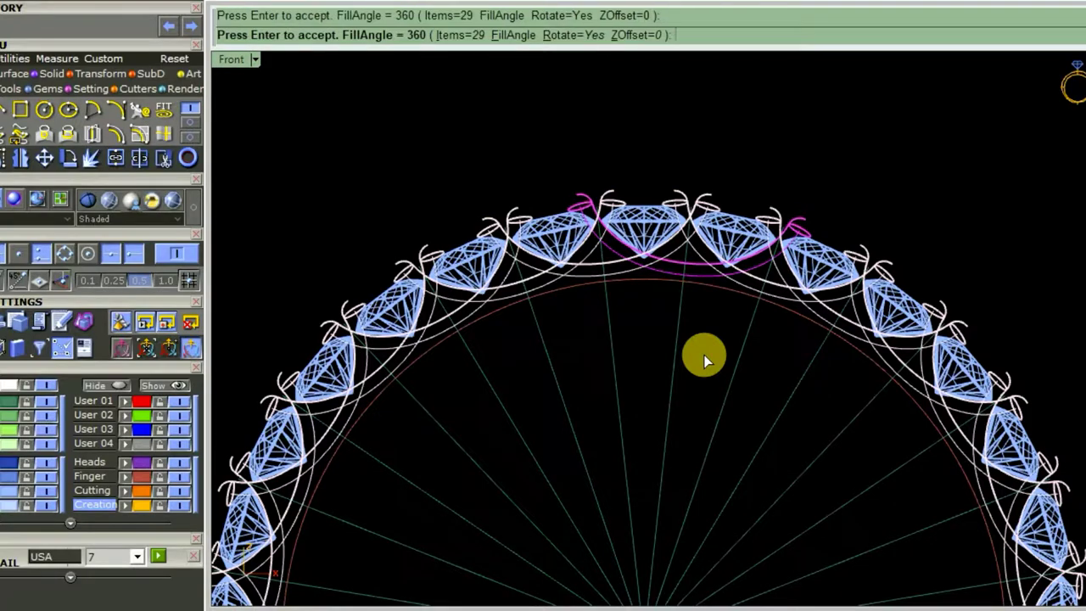
key(ctrl+m)
mouse_move(817, 344)
right_down()
mouse_move(764, 381)
mouse_move(701, 279)
mouse_move(643, 436)
mouse_move(897, 311)
right_up()
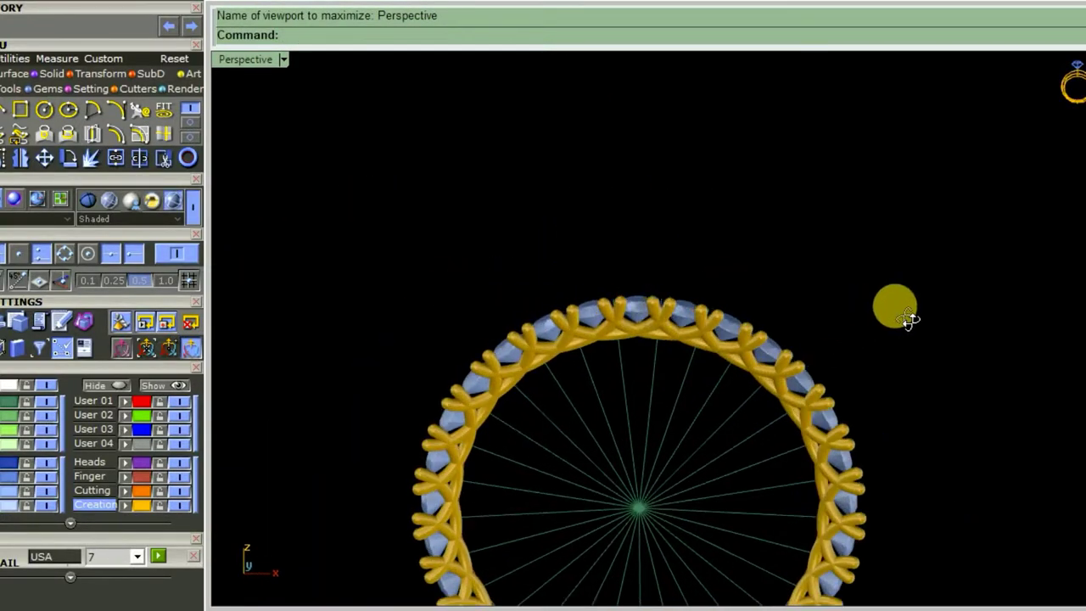
- Zoom in on the arrayed prongs, then bring the whole ring into the Front view
scroll(684, 327, up, 5)
scroll(681, 315, up, 5)
scroll(705, 399, down, 2)
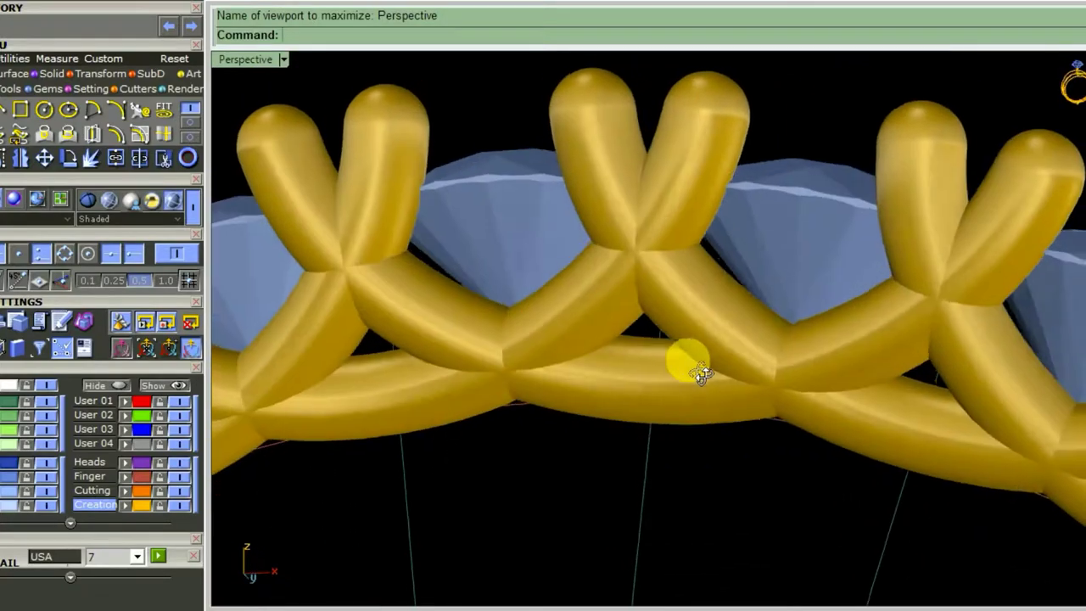
key(ctrl+Tab)
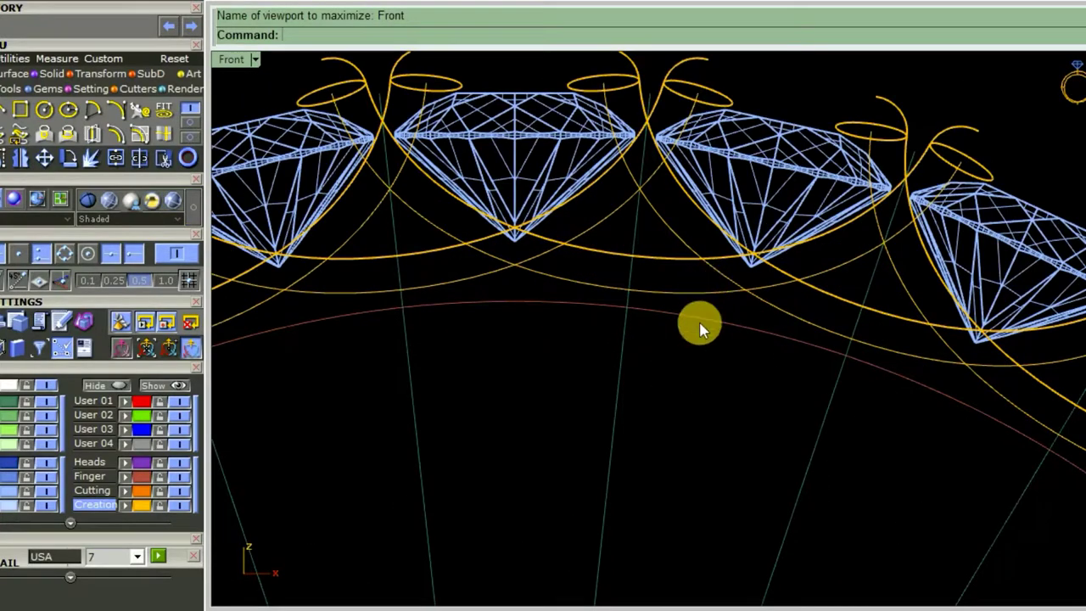
scroll(679, 382, down, 1)
scroll(653, 407, down, 2)
scroll(670, 405, down, 2)
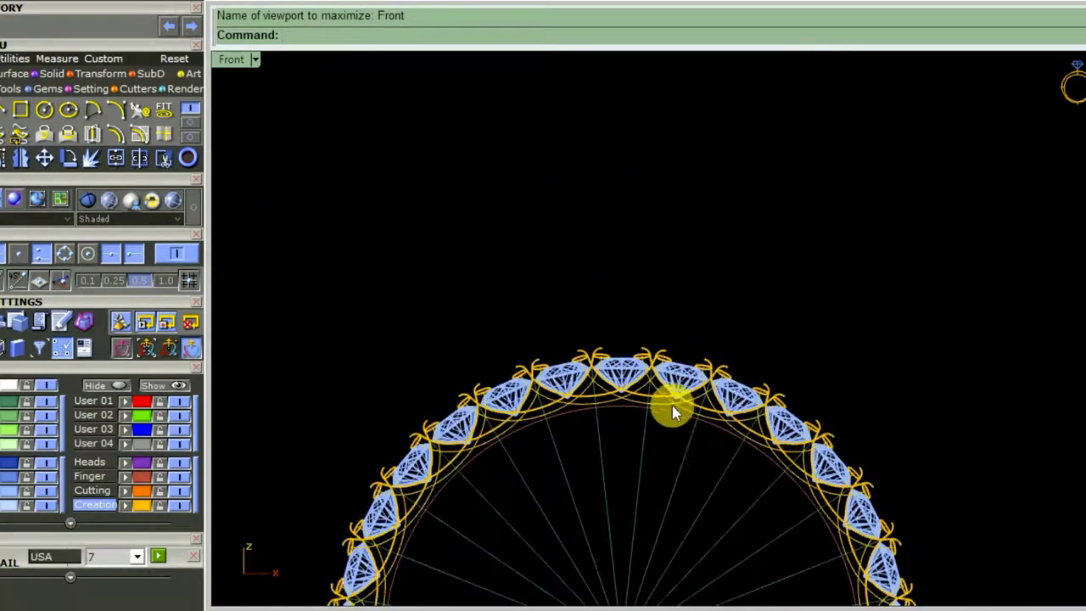
right_drag(672, 406, 717, 245)
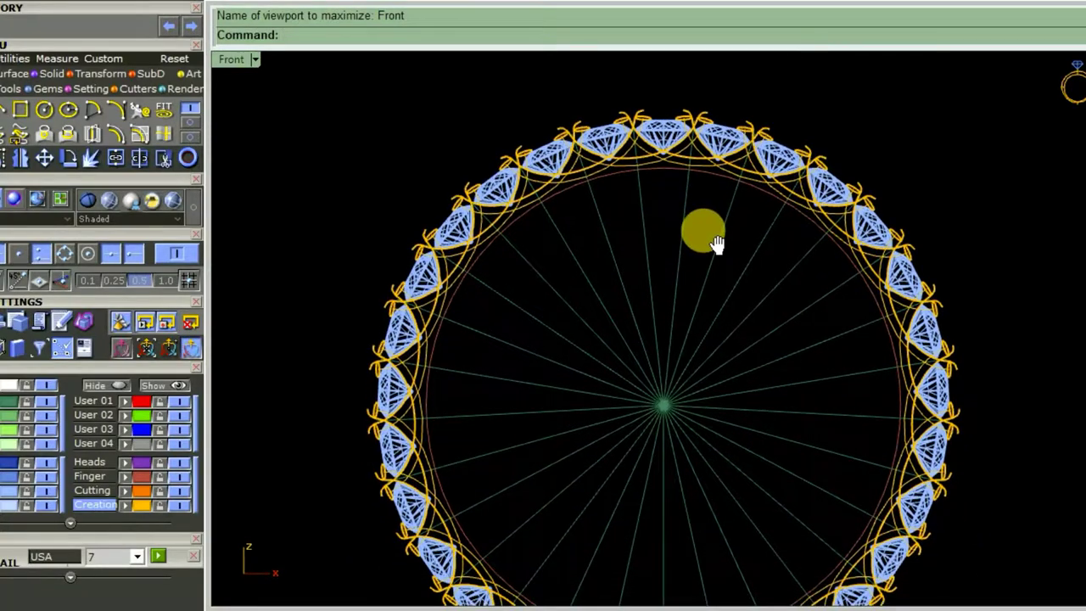
- Zoom into the Front view and select one of the 29 prong wire curves
scroll(662, 127, up, 2)
scroll(666, 131, up, 1)
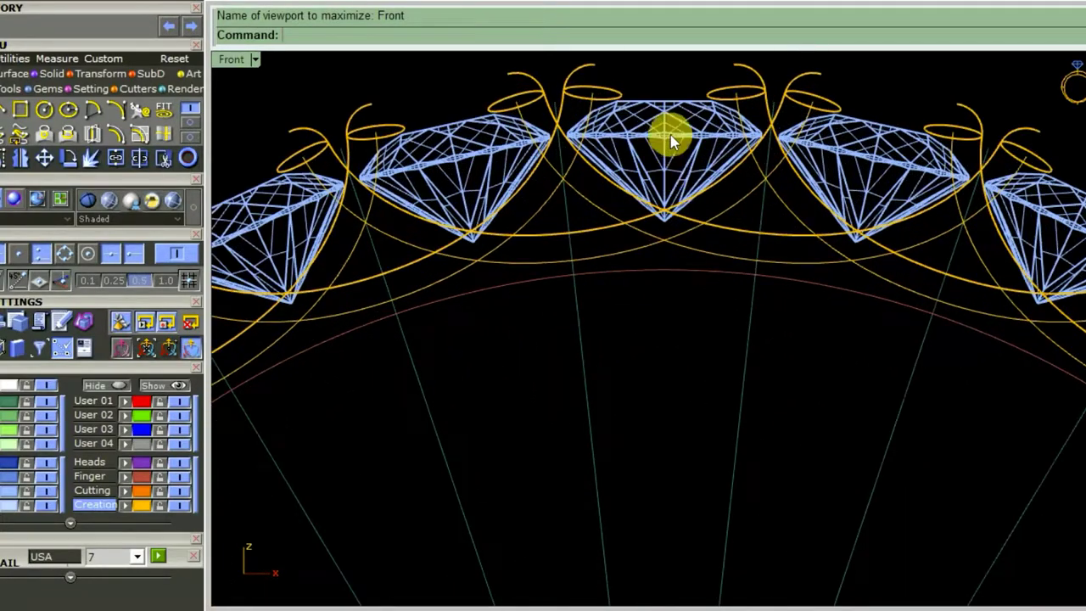
scroll(669, 133, up, 1)
scroll(668, 153, up, 1)
scroll(670, 157, down, 3)
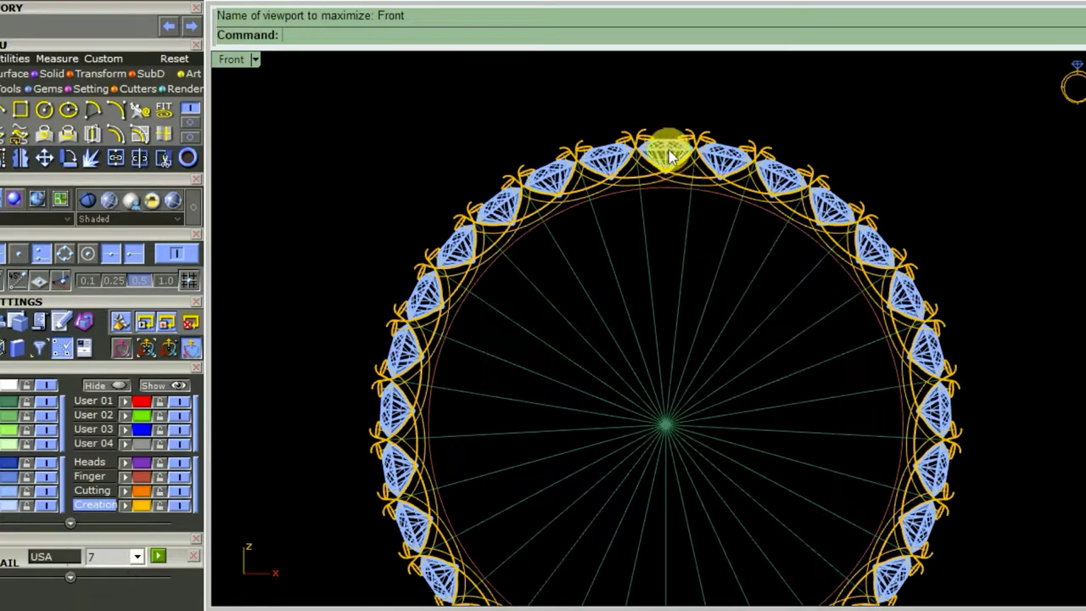
scroll(679, 196, up, 3)
scroll(705, 233, up, 1)
scroll(746, 255, down, 1)
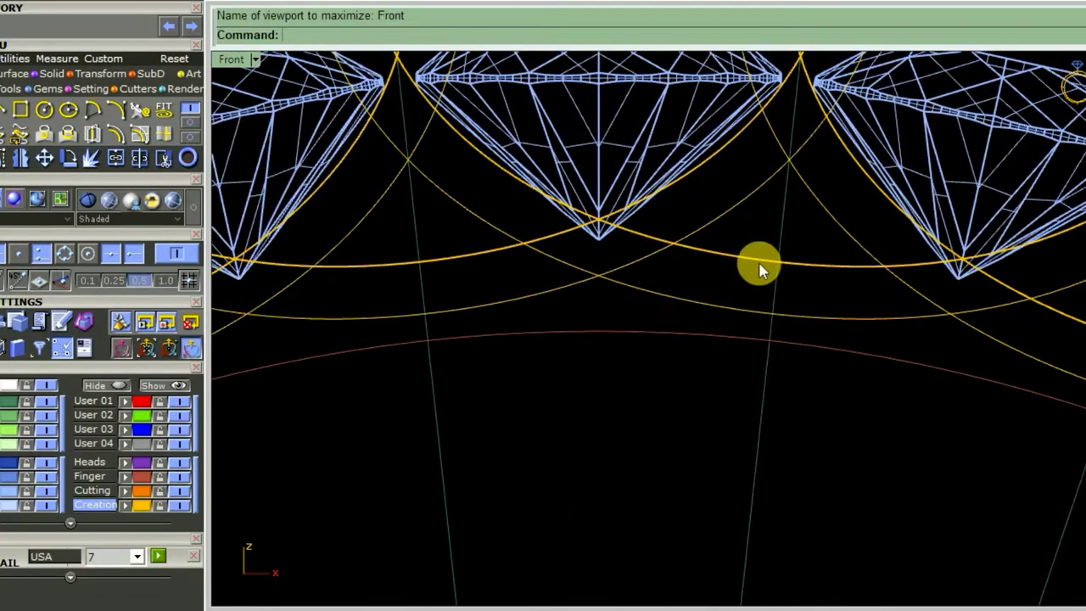
click(824, 319)
scroll(689, 287, down, 2)
scroll(776, 359, down, 2)
scroll(720, 382, down, 1)
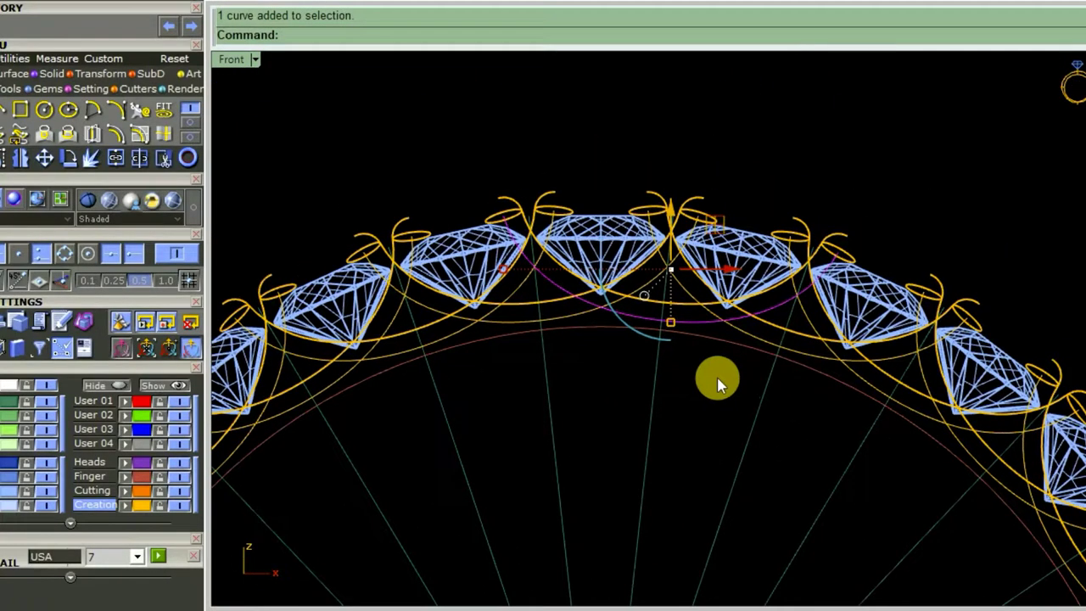
- Show the wire's control points (F10) and drag one to reshape all arrayed wires
key(F10)
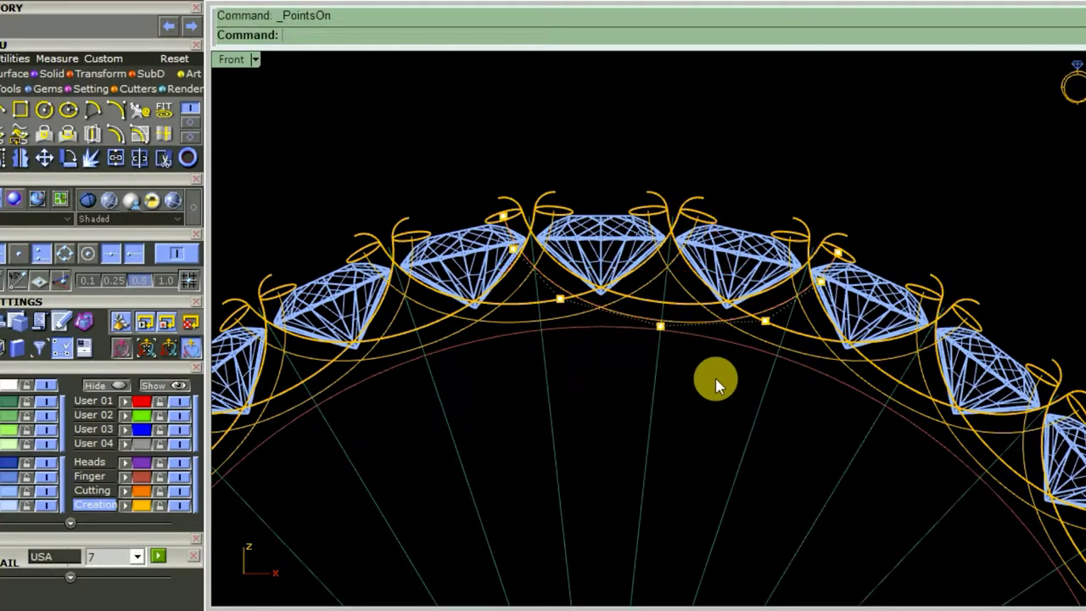
scroll(747, 337, up, 2)
drag(819, 287, 818, 282)
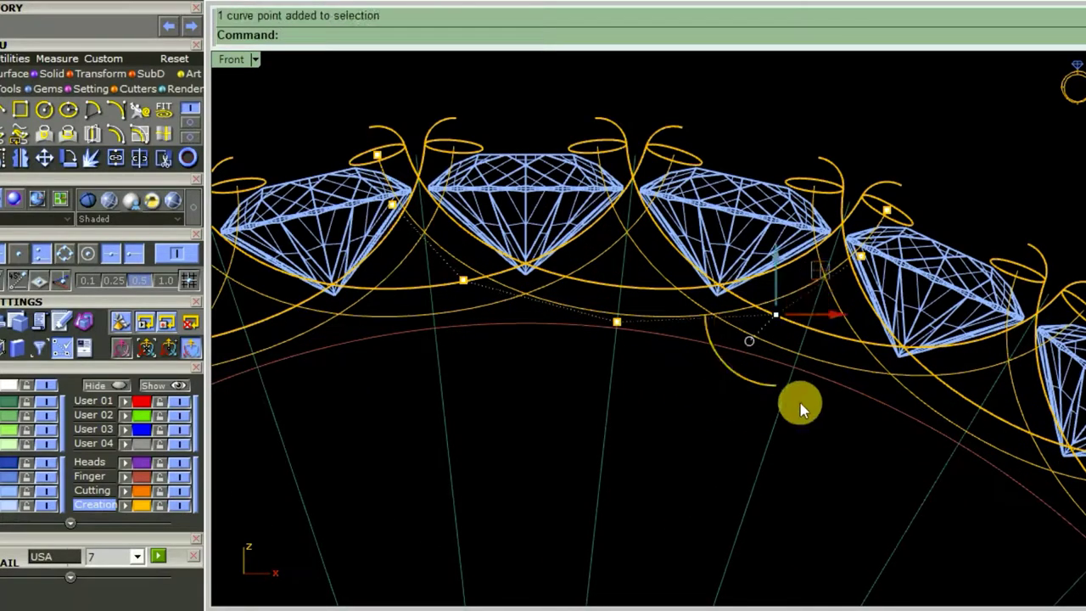
key(ctrl+F4)
right_drag(794, 404, 813, 485)
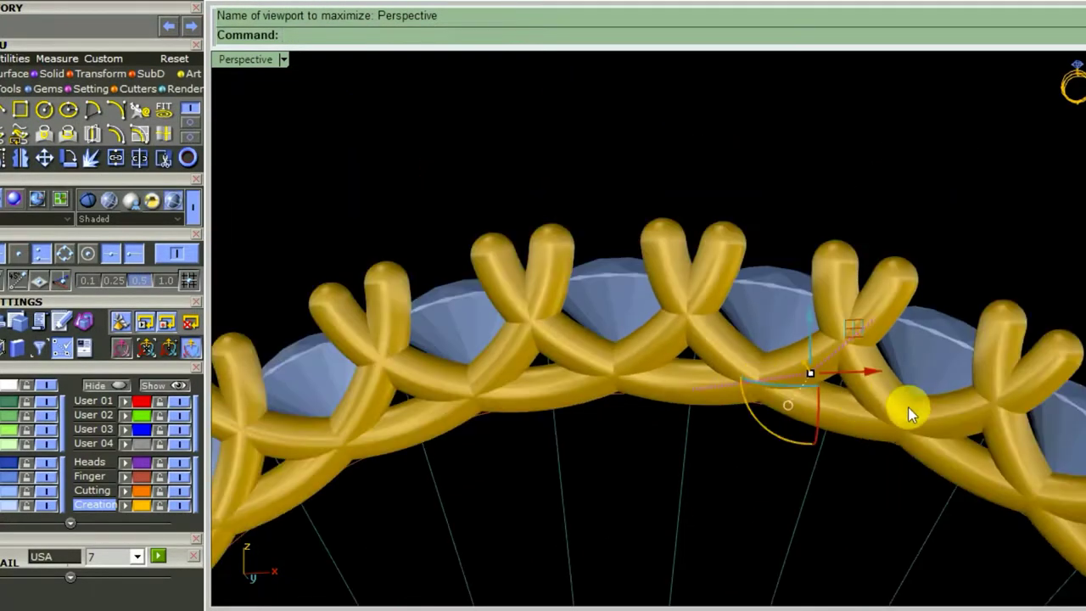
drag(731, 433, 718, 439)
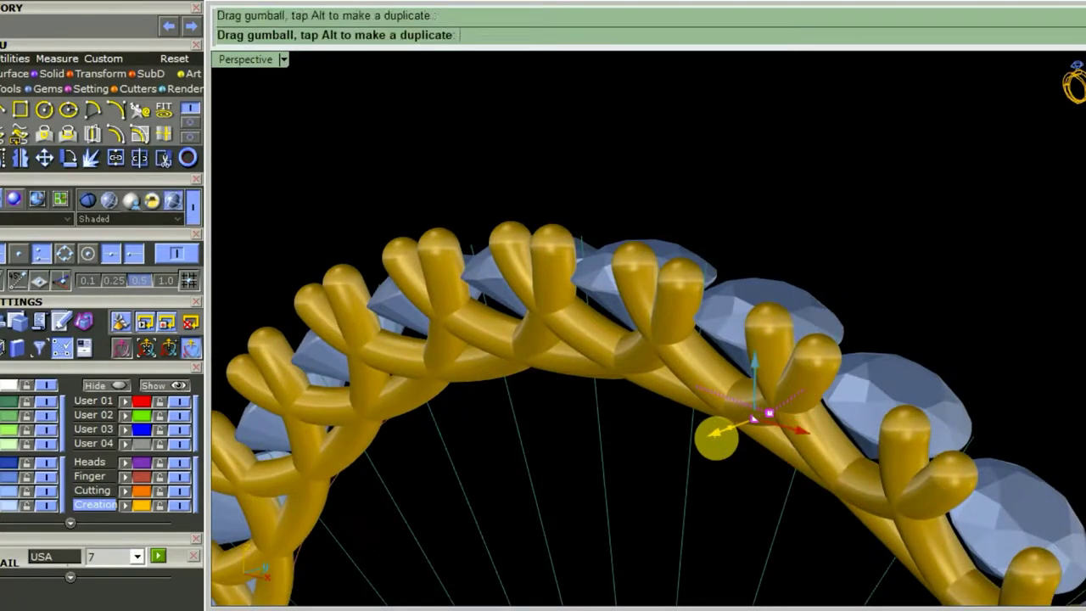
right_drag(722, 444, 701, 515)
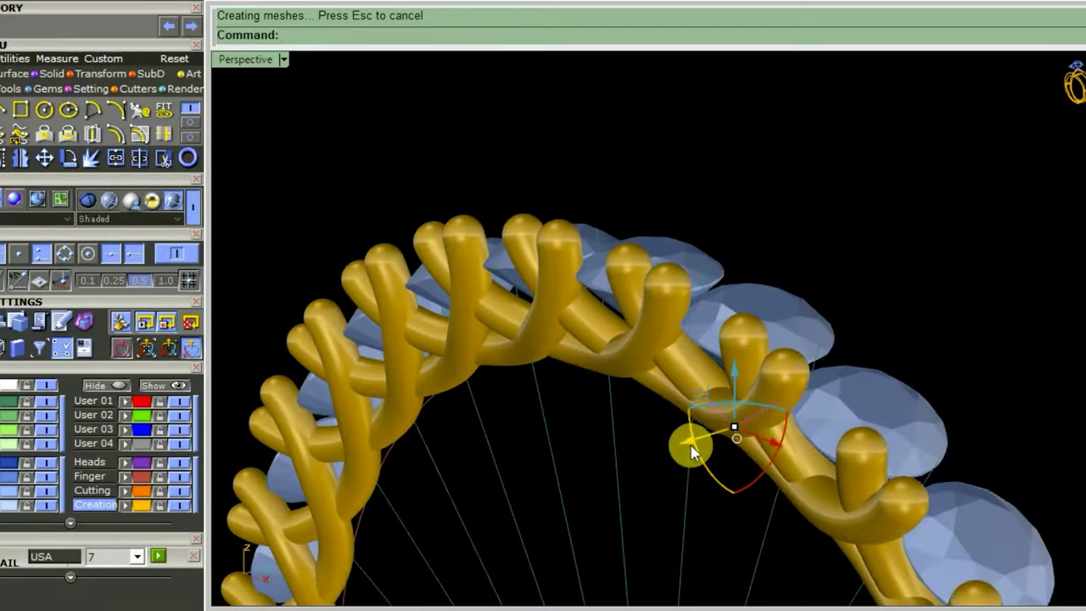
drag(684, 441, 681, 443)
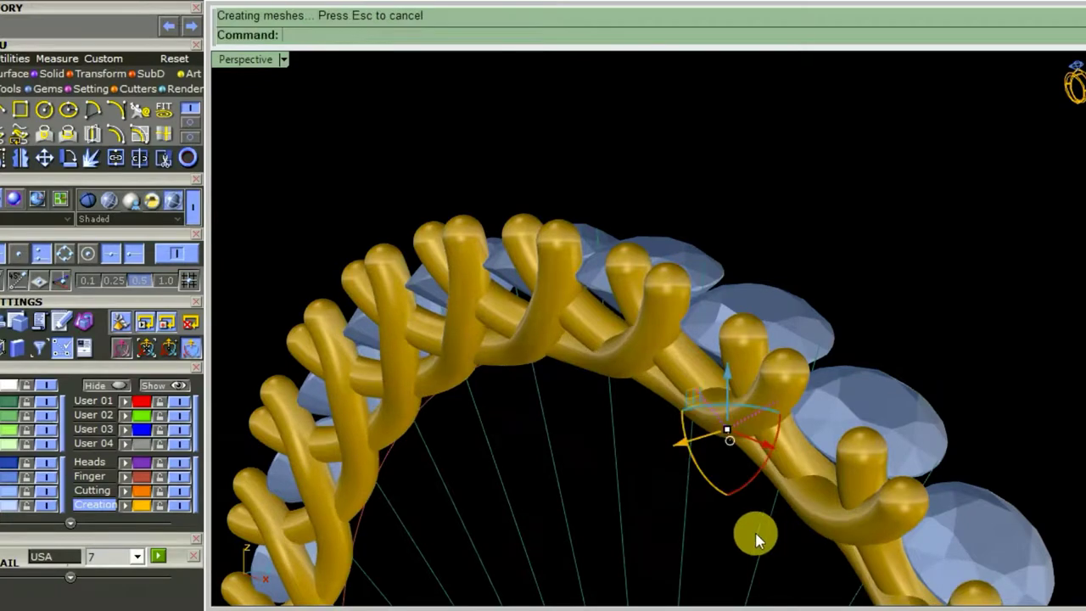
mouse_move(757, 539)
right_down()
mouse_move(688, 507)
mouse_move(897, 516)
mouse_move(982, 546)
mouse_move(994, 563)
mouse_move(853, 531)
mouse_move(788, 468)
mouse_move(727, 472)
mouse_move(860, 483)
mouse_move(841, 479)
right_up()
- Undo the last control point move and close in on the point in Perspective
key(ctrl+z)
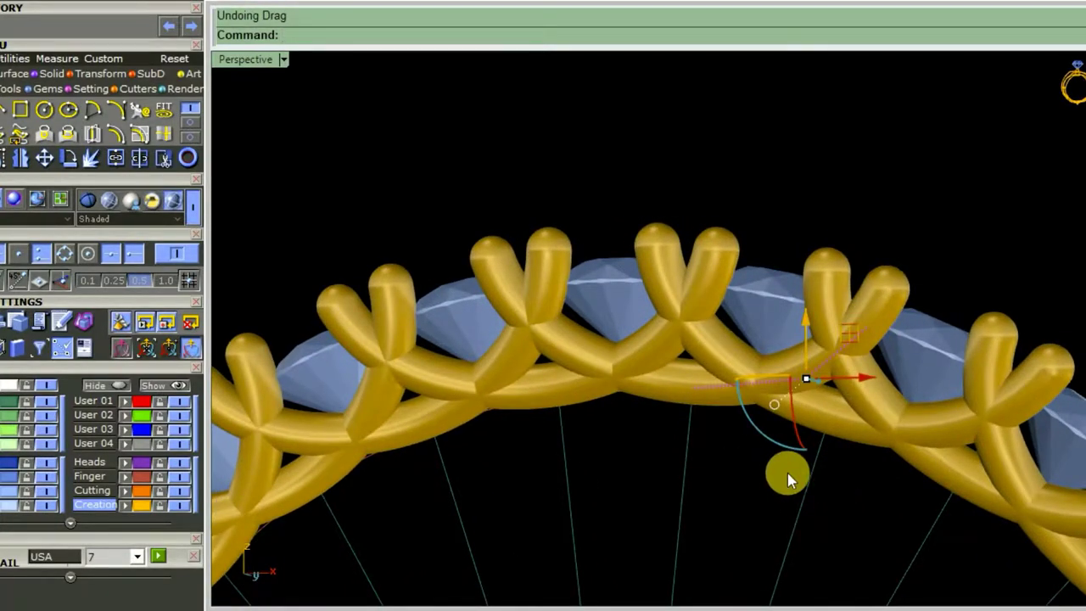
key(ctrl+F2)
scroll(854, 262, up, 3)
scroll(825, 312, up, 3)
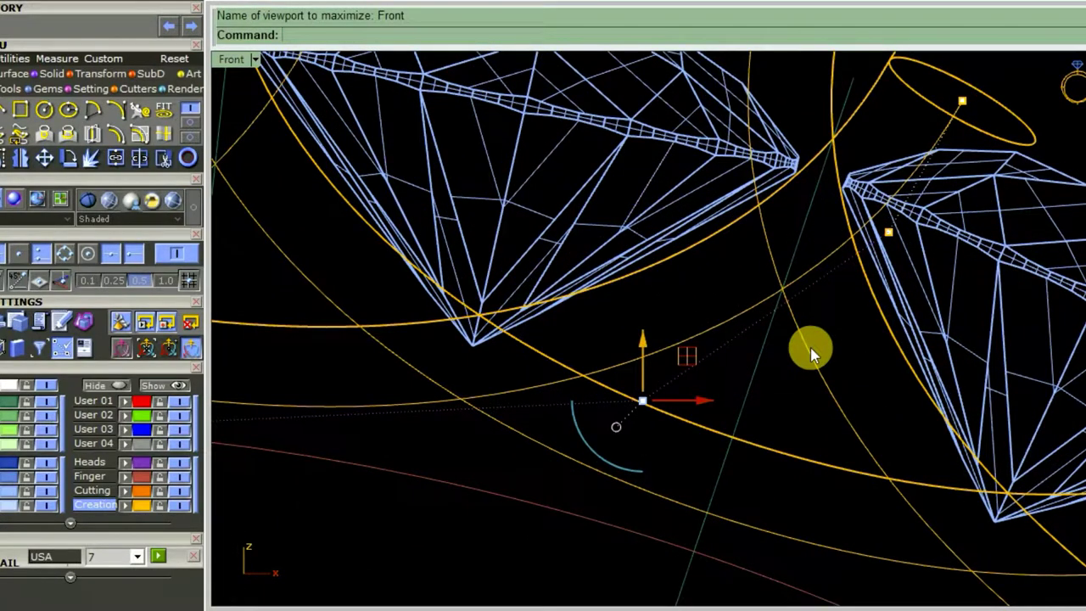
key(ctrl+F4)
right_drag(885, 394, 764, 420)
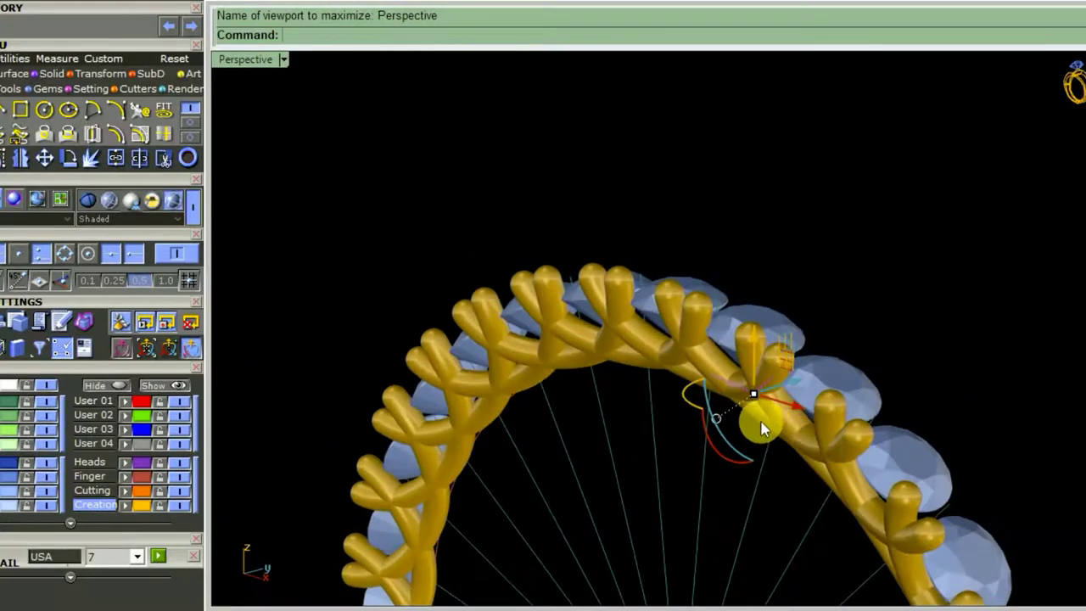
scroll(727, 405, up, 5)
right_drag(836, 413, 755, 373)
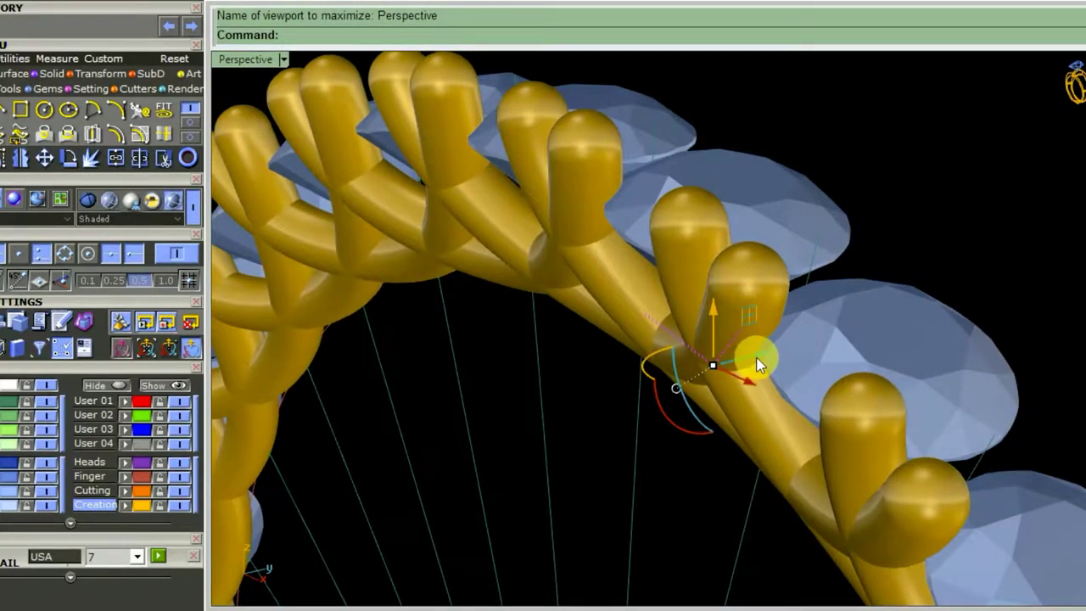
- Move and nudge the control point until the wires twist into braided crossings
drag(750, 356, 737, 359)
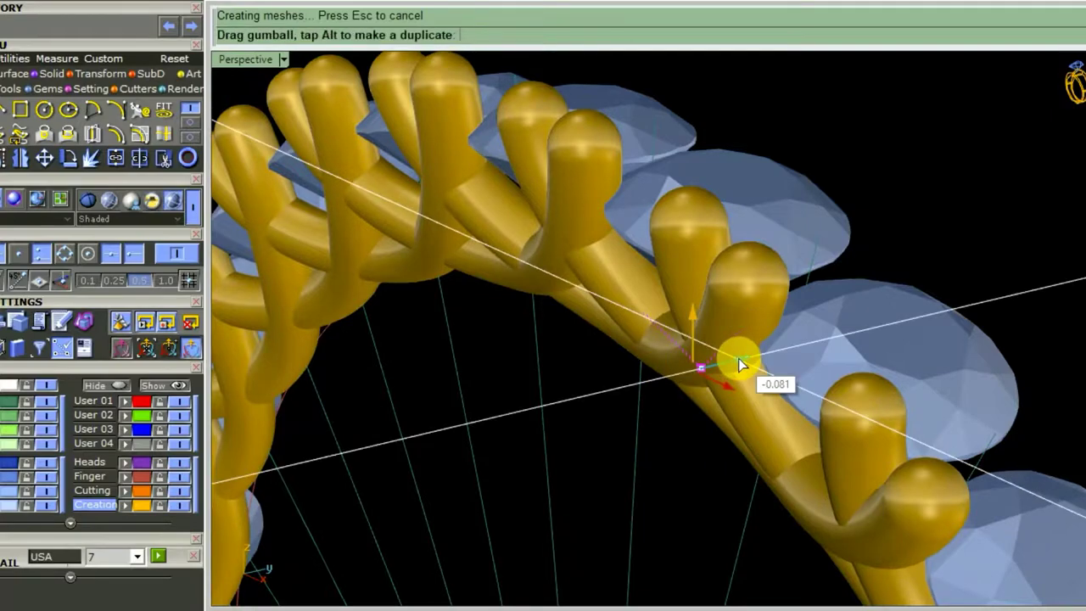
mouse_move(787, 424)
right_down()
mouse_move(786, 396)
mouse_move(968, 516)
mouse_move(771, 393)
mouse_move(785, 405)
right_up()
scroll(707, 291, up, 3)
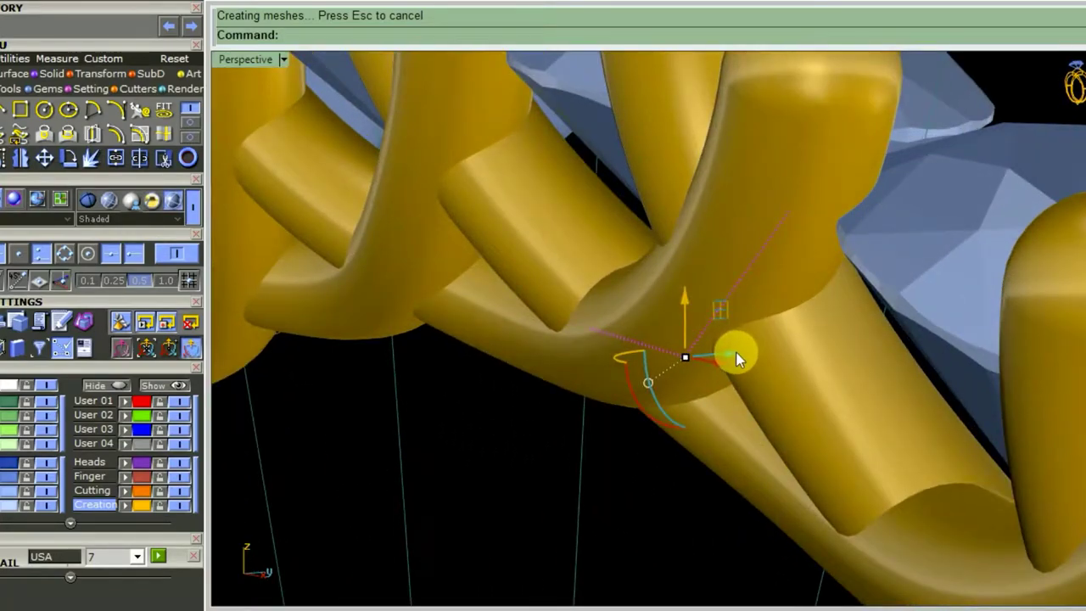
drag(733, 355, 727, 357)
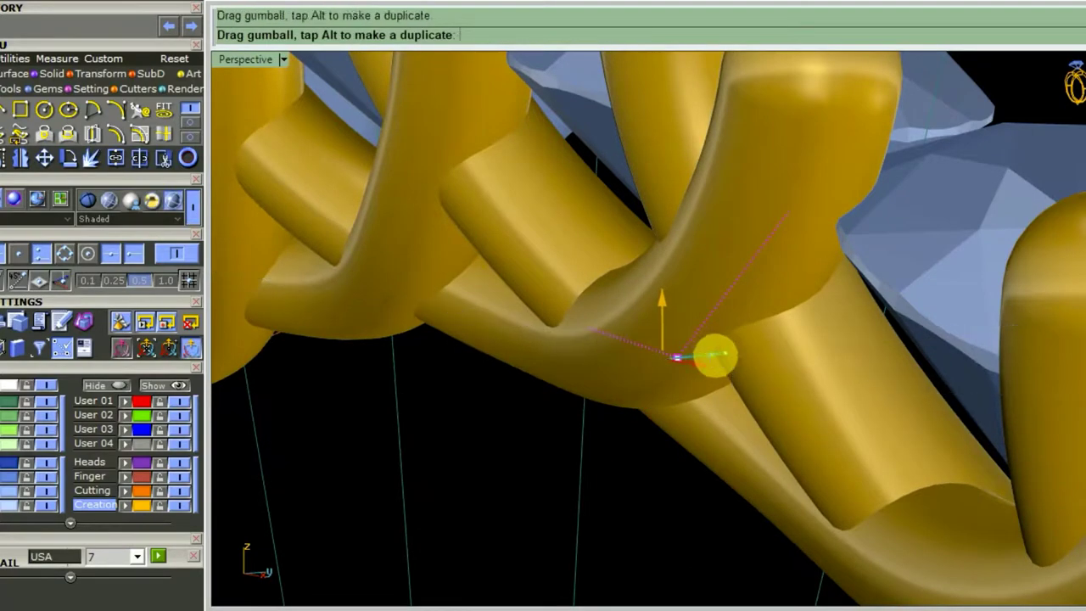
drag(716, 353, 795, 379)
scroll(742, 407, down, 5)
mouse_move(703, 429)
right_down()
mouse_move(973, 505)
mouse_move(856, 512)
mouse_move(735, 415)
mouse_move(691, 413)
mouse_move(715, 384)
right_up()
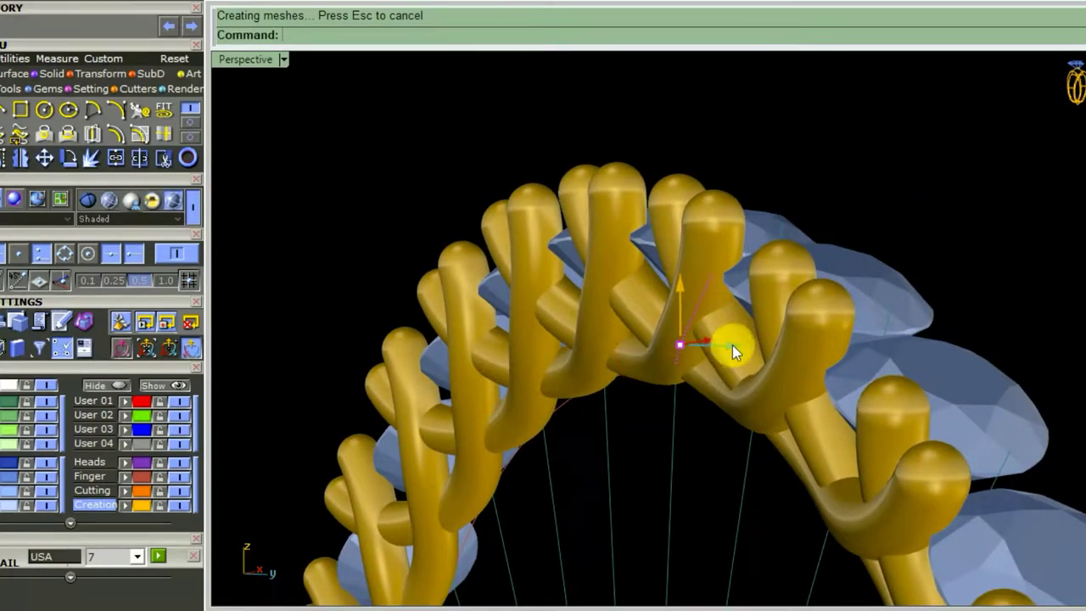
drag(736, 355, 754, 369)
mouse_move(742, 359)
right_down()
mouse_move(699, 363)
mouse_move(787, 473)
mouse_move(775, 363)
right_up()
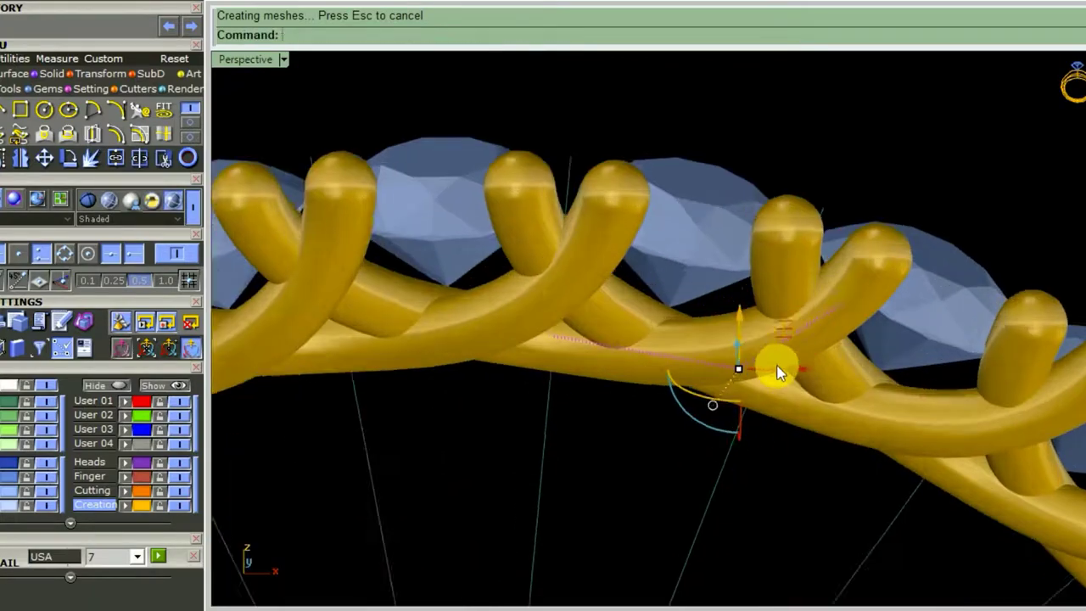
scroll(767, 363, up, 3)
scroll(909, 466, down, 2)
mouse_move(909, 466)
right_down()
mouse_move(824, 377)
mouse_move(679, 352)
mouse_move(691, 347)
mouse_move(704, 376)
mouse_move(741, 392)
mouse_move(902, 411)
right_up()
- Fine-tune the control point once more and orbit Perspective to inspect the braided prongs
key(ctrl+F2)
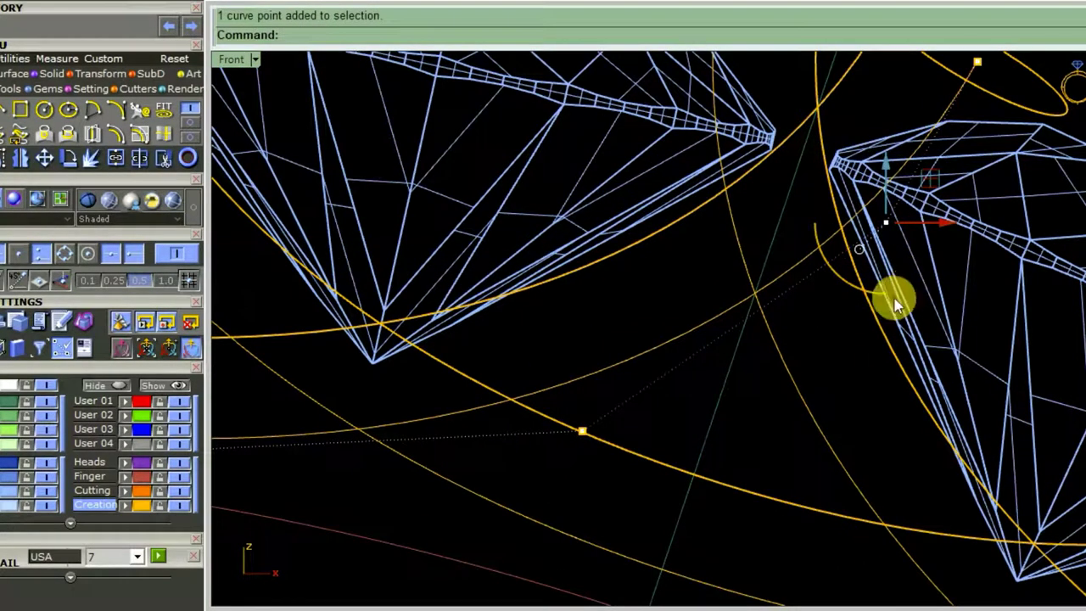
key(ctrl+F4)
mouse_move(861, 291)
right_down()
mouse_move(934, 311)
mouse_move(802, 395)
mouse_move(714, 379)
right_up()
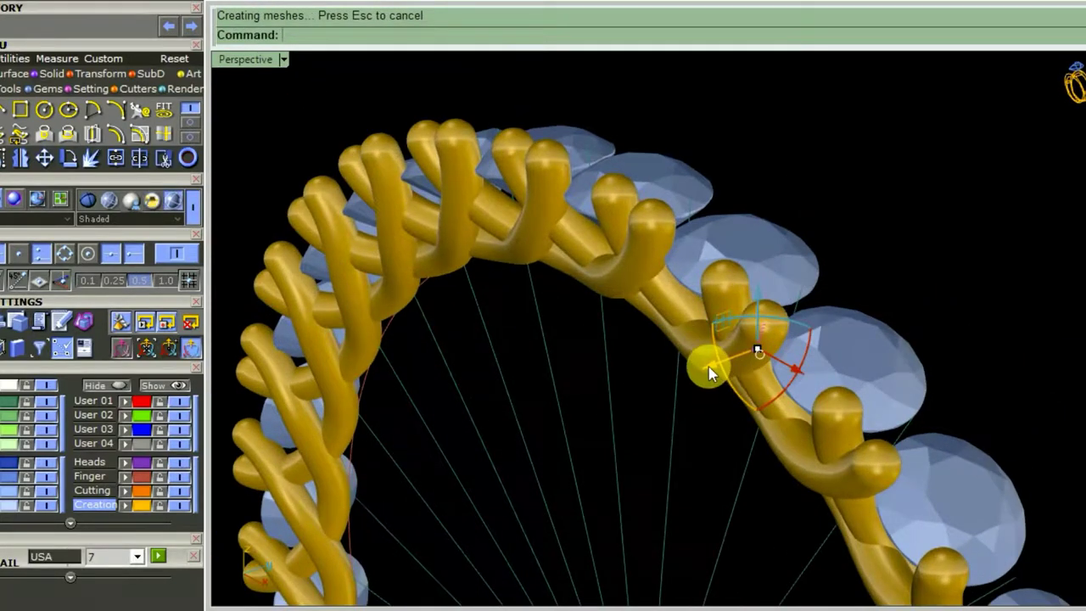
drag(708, 366, 720, 369)
mouse_move(807, 358)
right_down()
mouse_move(824, 424)
mouse_move(820, 344)
mouse_move(764, 340)
mouse_move(779, 344)
mouse_move(772, 328)
mouse_move(758, 352)
mouse_move(779, 376)
mouse_move(759, 315)
mouse_move(739, 332)
mouse_move(758, 346)
mouse_move(797, 348)
mouse_move(735, 348)
mouse_move(790, 374)
right_up()
scroll(721, 250, up, 3)
scroll(753, 358, down, 2)
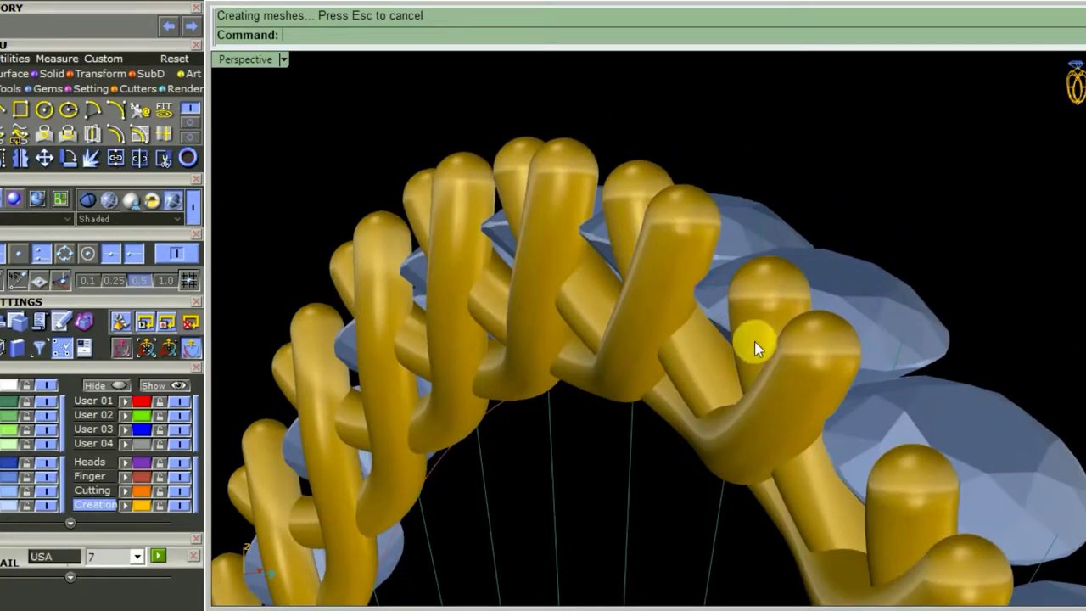
mouse_move(754, 342)
right_down()
mouse_move(720, 432)
mouse_move(526, 383)
mouse_move(698, 412)
mouse_move(702, 438)
mouse_move(800, 303)
mouse_move(785, 300)
mouse_move(846, 245)
mouse_move(768, 409)
right_up()
- Hide the selected guide curves and orbit to look down on the stone arc
key(ctrl+h)
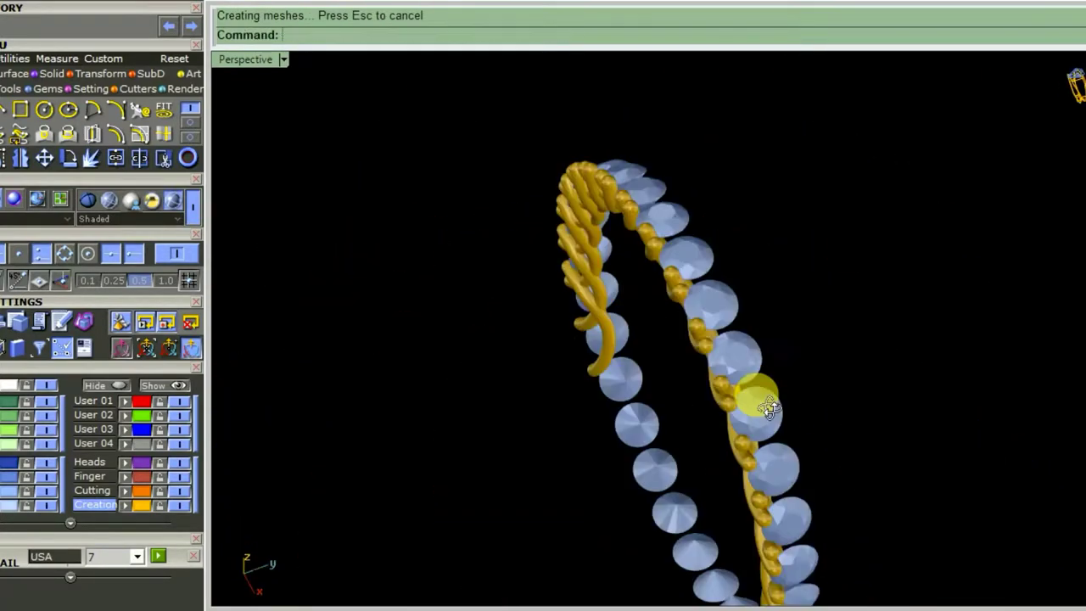
scroll(688, 288, up, 2)
scroll(695, 308, up, 5)
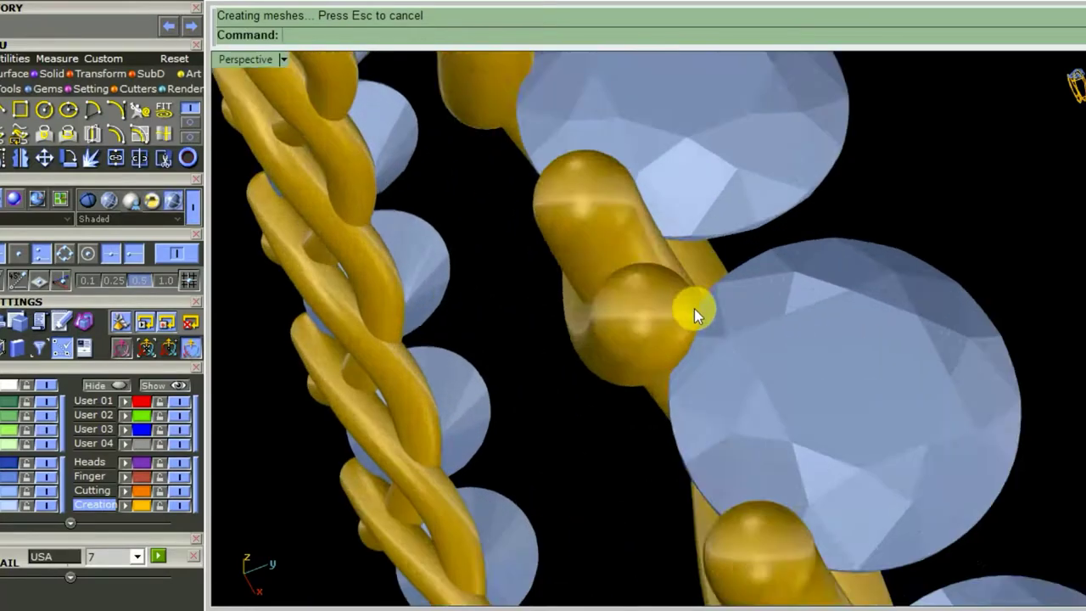
mouse_move(694, 309)
right_down()
mouse_move(781, 340)
mouse_move(840, 314)
mouse_move(931, 306)
mouse_move(818, 412)
mouse_move(703, 381)
mouse_move(653, 473)
mouse_move(630, 476)
mouse_move(619, 517)
mouse_move(907, 507)
right_up()
- Check the stone row in a maximized Top view, then return to four viewports
key(ctrl+F1)
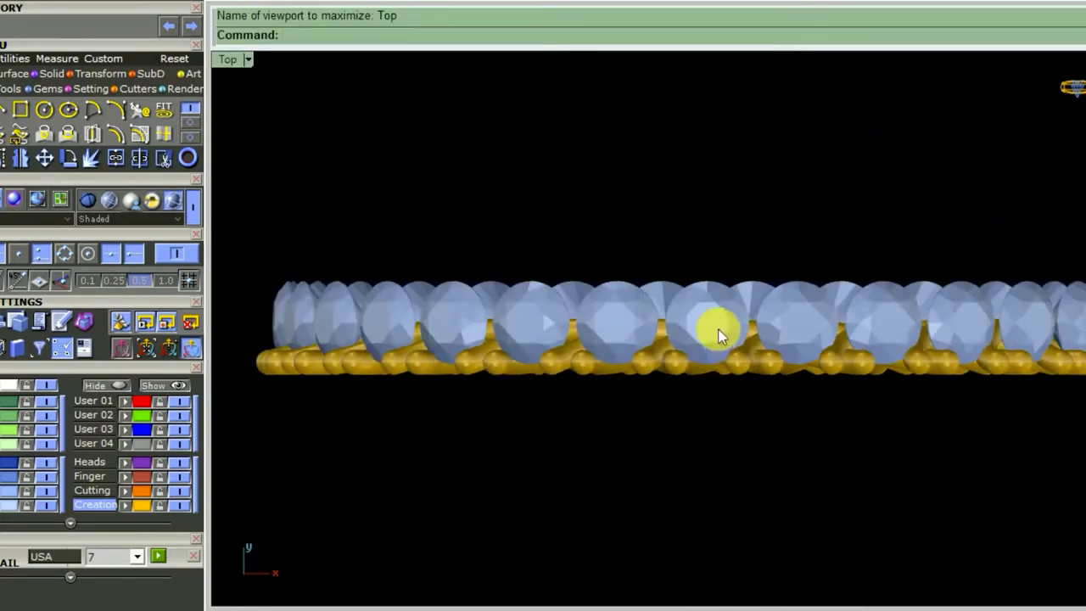
scroll(711, 328, up, 3)
scroll(774, 439, down, 4)
right_drag(774, 439, 867, 422)
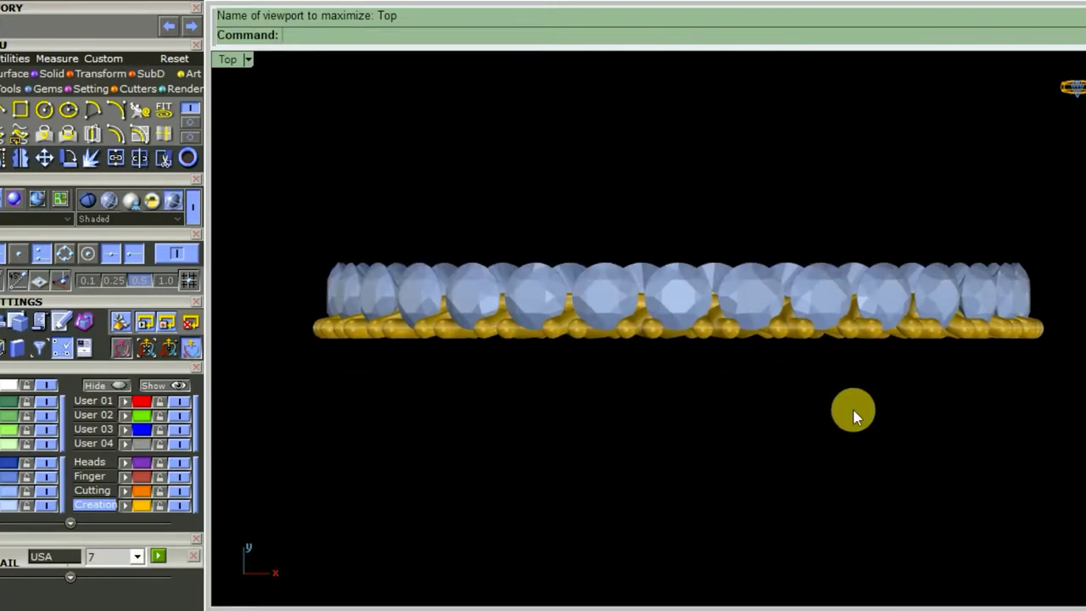
key(ctrl+F5)
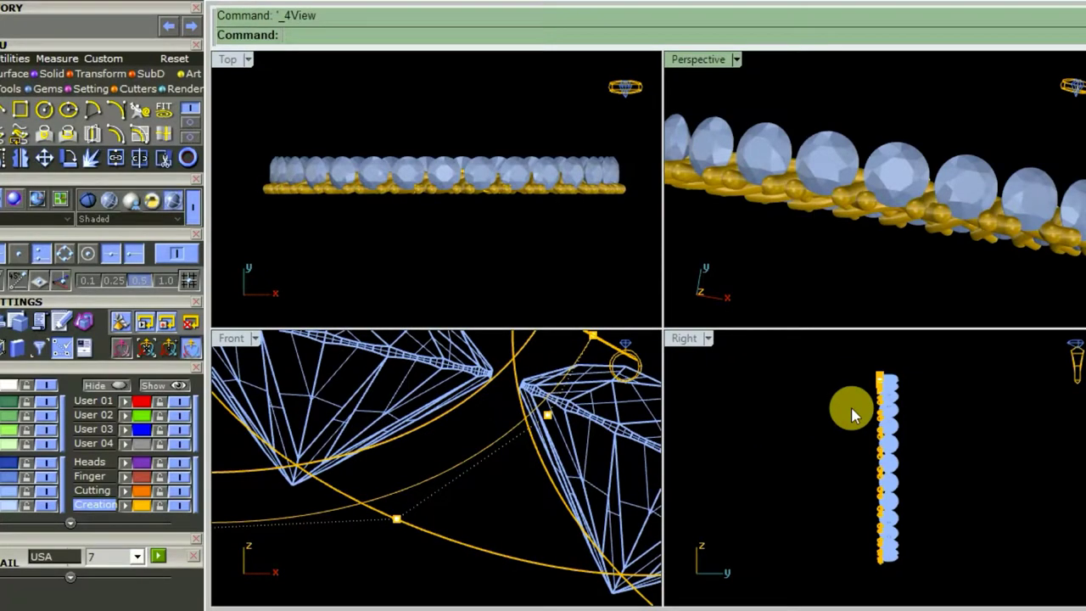
- Inspect Perspective, then frame the stone row side-on in a maximized Right view
key(ctrl+F3)
key(ctrl+F4)
mouse_move(837, 407)
right_down()
mouse_move(801, 405)
mouse_move(759, 424)
right_up()
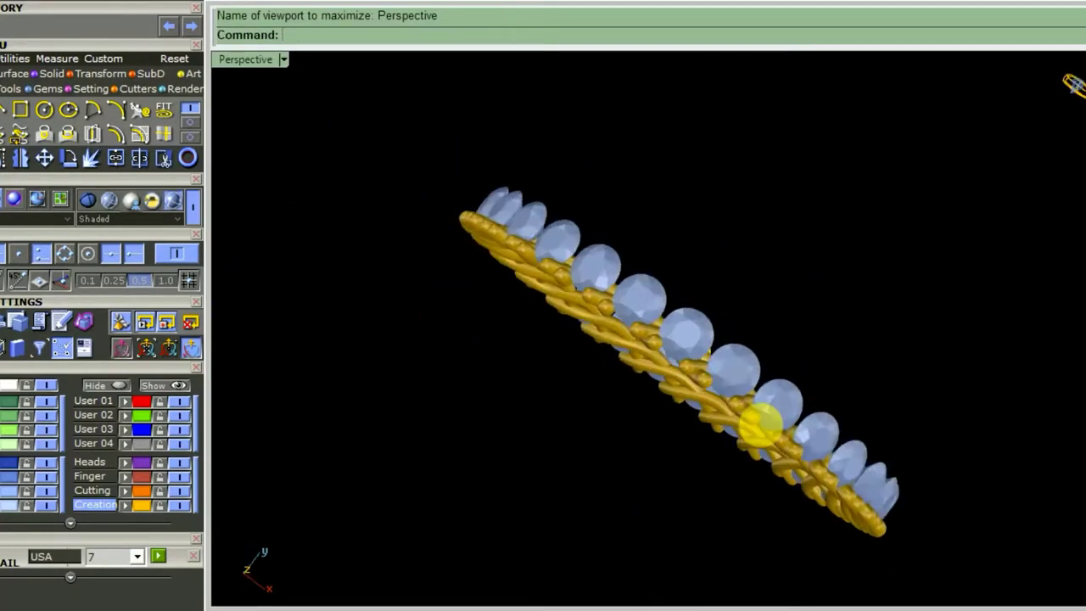
key(ctrl+F3)
scroll(645, 374, up, 5)
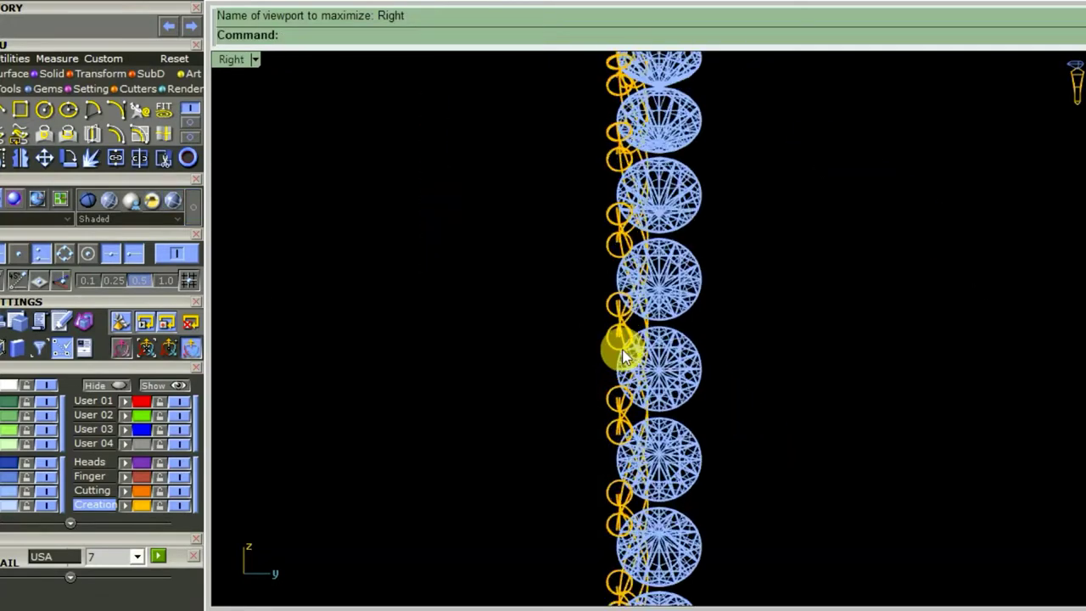
scroll(803, 405, down, 3)
scroll(791, 382, down, 2)
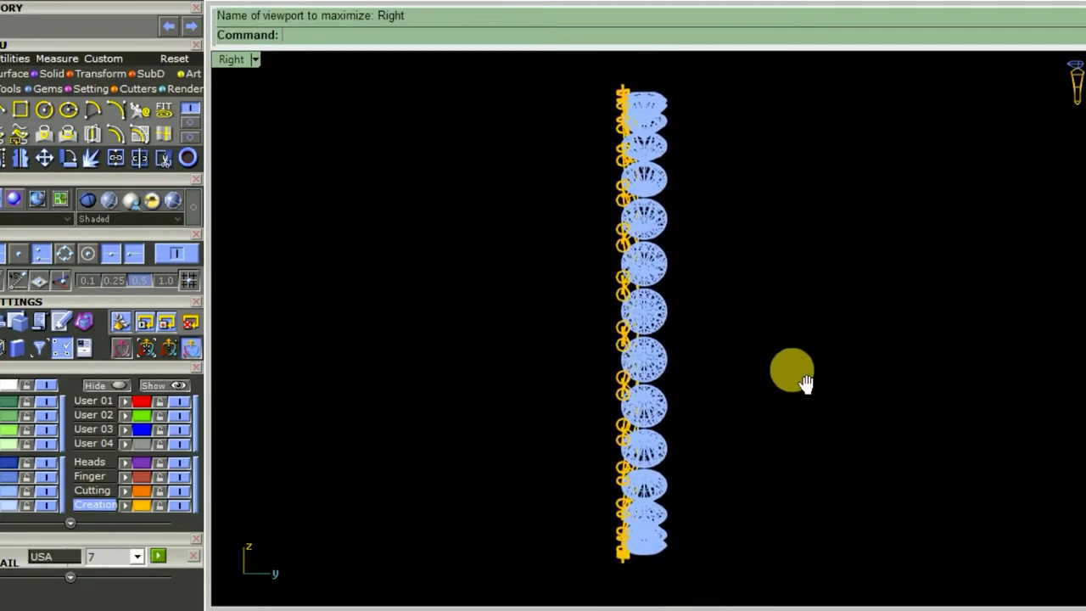
scroll(789, 344, down, 2)
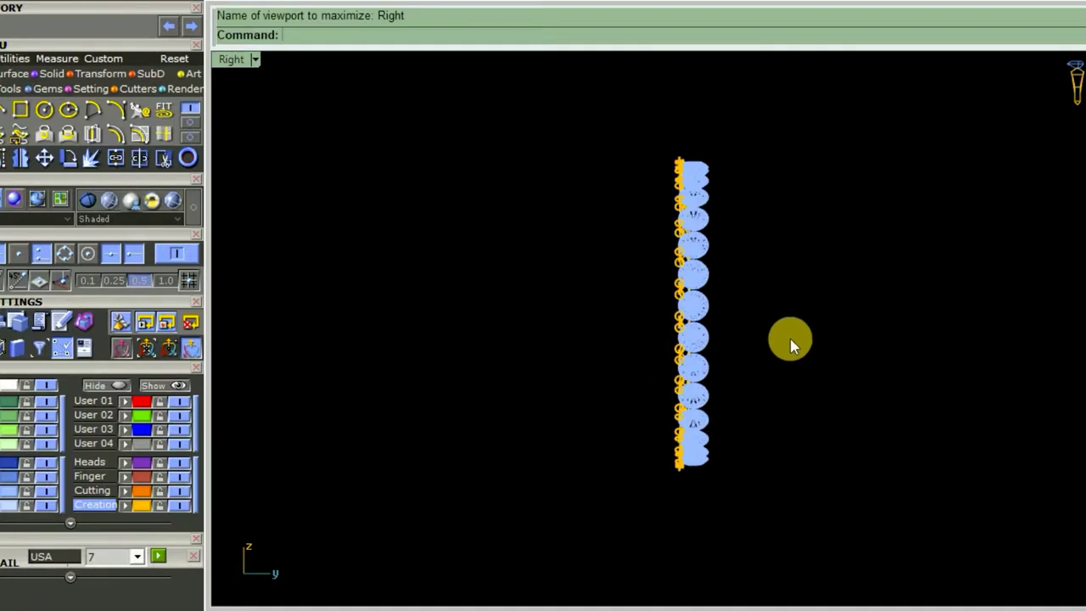
right_drag(739, 382, 726, 359)
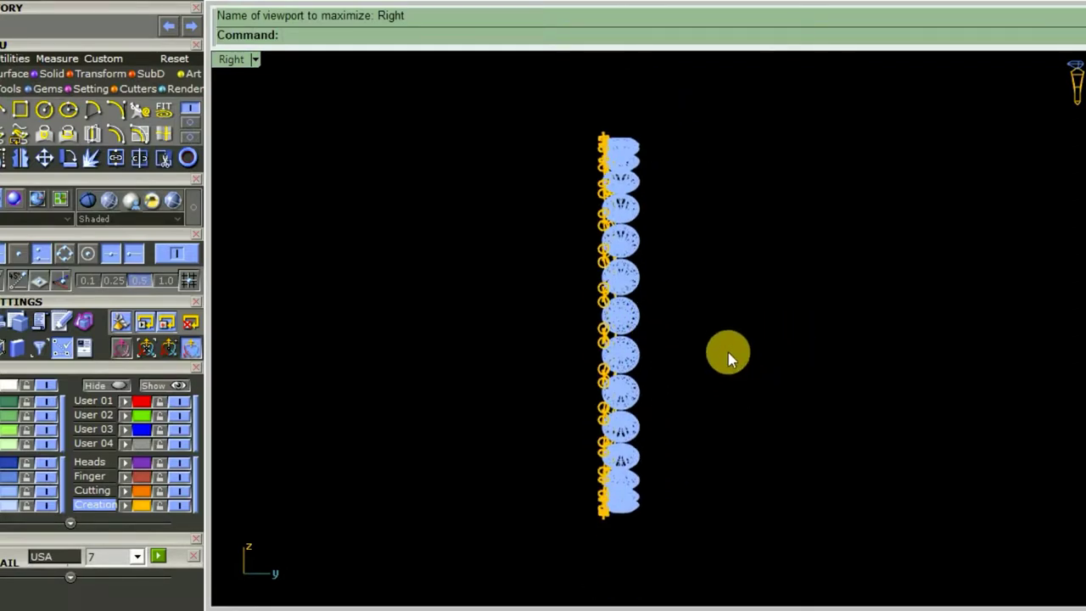
- Mirror a copy of all 29 prong wires about a plane starting at 0, then orbit Perspective
key(ctrl+a)
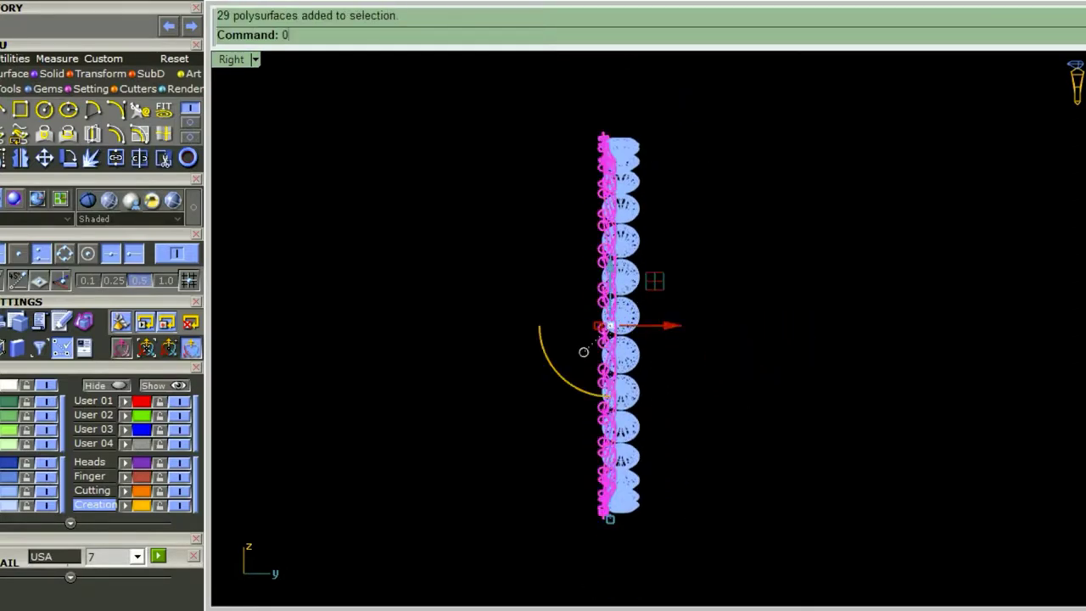
key(Escape)
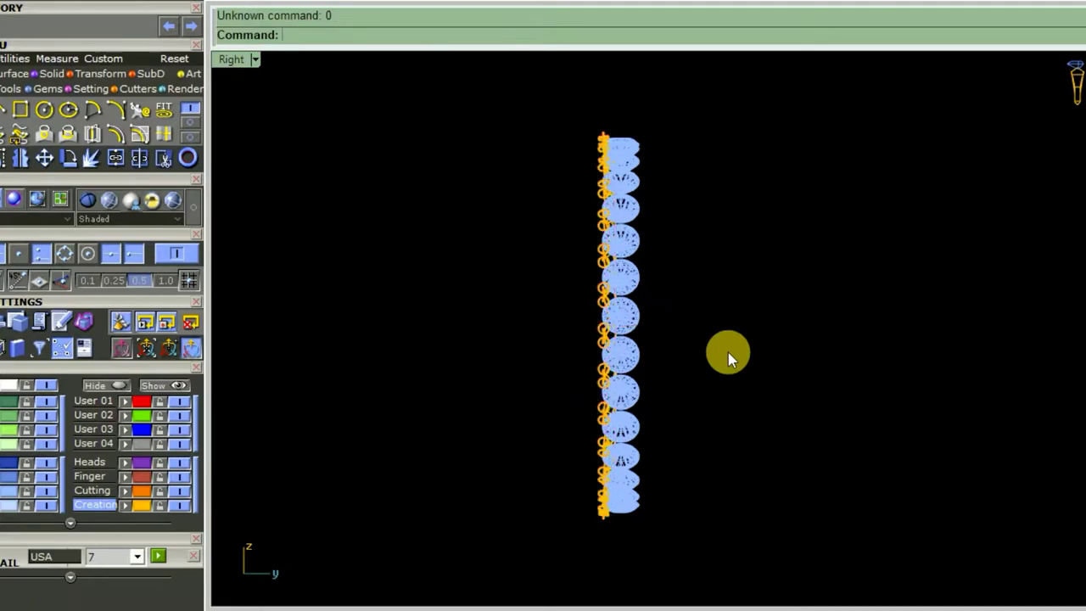
text(zs)
key(ctrl+a)
text(mi)
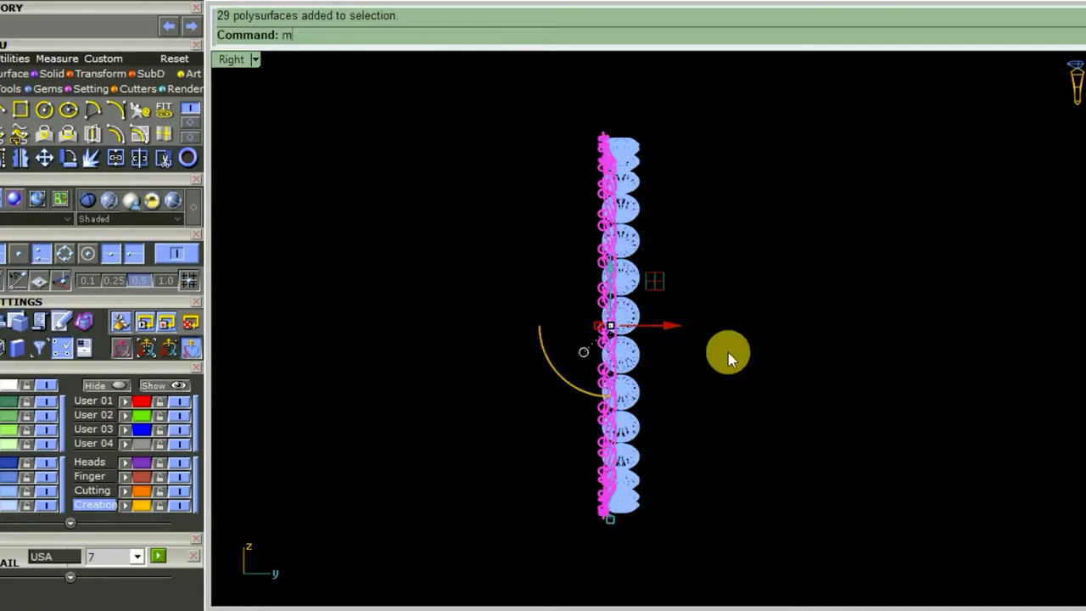
key(Return)
text(0)
key(Return)
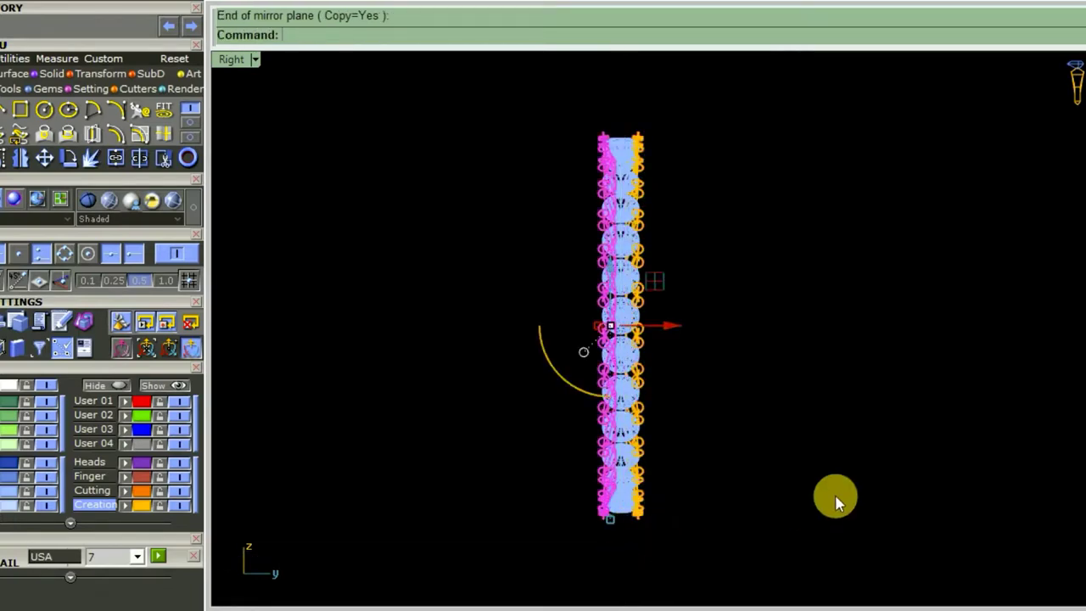
key(ctrl+F4)
mouse_move(826, 504)
right_down()
mouse_move(866, 492)
mouse_move(928, 417)
mouse_move(888, 388)
mouse_move(815, 448)
mouse_move(800, 424)
mouse_move(739, 432)
mouse_move(727, 516)
mouse_move(807, 536)
mouse_move(1018, 478)
mouse_move(768, 435)
mouse_move(767, 405)
right_up()
scroll(754, 510, up, 3)
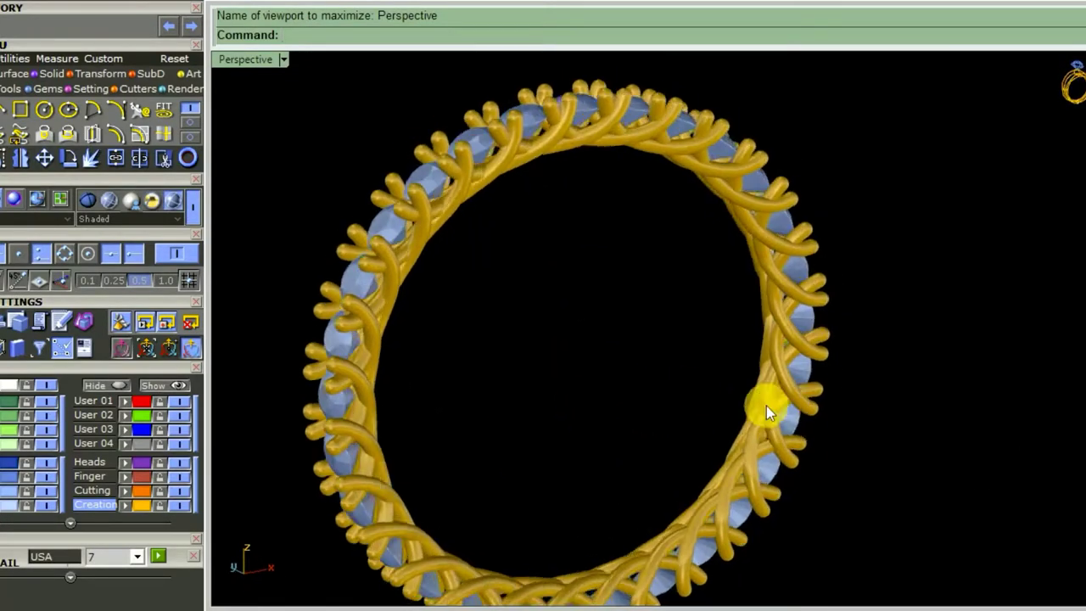
scroll(764, 404, down, 3)
scroll(682, 432, up, 1)
scroll(684, 435, up, 2)
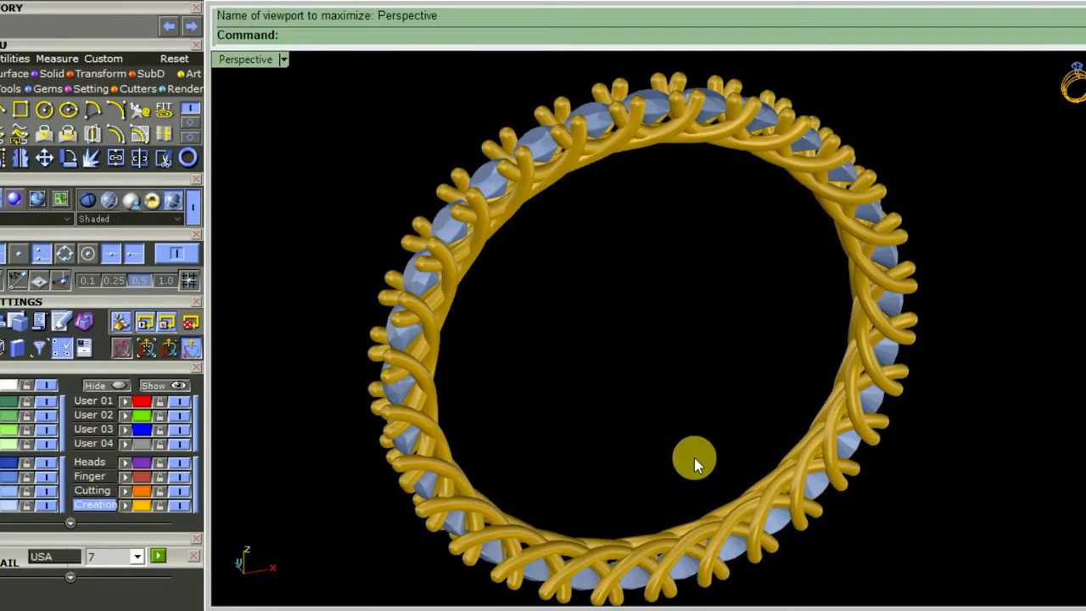
scroll(694, 457, down, 2)
mouse_move(695, 457)
right_down()
mouse_move(674, 352)
mouse_move(594, 356)
mouse_move(745, 452)
right_up()
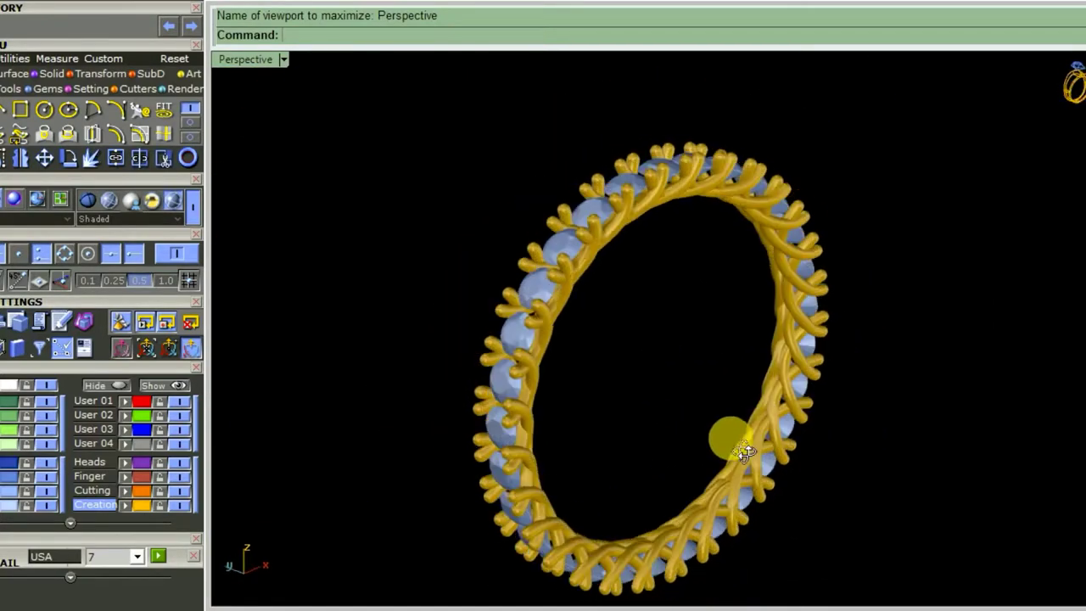
scroll(643, 225, up, 2)
scroll(671, 266, down, 2)
mouse_move(672, 267)
right_down()
mouse_move(710, 396)
mouse_move(972, 348)
mouse_move(866, 225)
mouse_move(767, 331)
mouse_move(928, 249)
mouse_move(980, 265)
mouse_move(824, 250)
mouse_move(735, 296)
mouse_move(823, 231)
mouse_move(785, 287)
mouse_move(701, 274)
mouse_move(650, 281)
mouse_move(672, 286)
mouse_move(807, 468)
mouse_move(654, 298)
mouse_move(671, 439)
mouse_move(651, 323)
mouse_move(766, 379)
right_up()
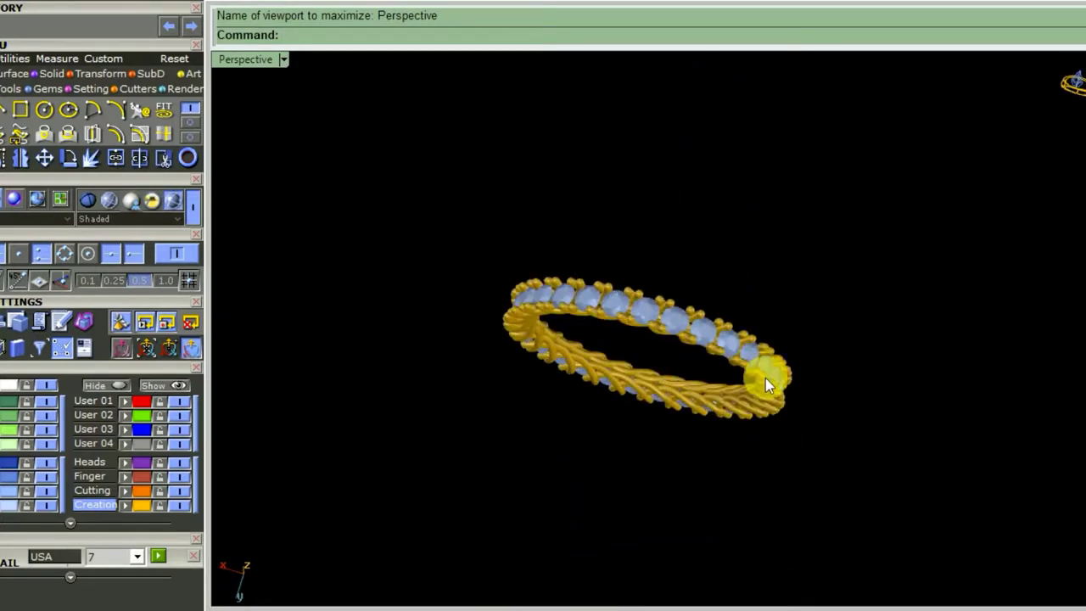
scroll(766, 380, up, 5)
mouse_move(686, 364)
right_down()
mouse_move(693, 408)
mouse_move(674, 381)
mouse_move(653, 384)
mouse_move(662, 315)
mouse_move(781, 319)
mouse_move(704, 359)
mouse_move(654, 315)
mouse_move(388, 235)
right_up()
scroll(645, 369, down, 5)
scroll(394, 210, up, 5)
scroll(395, 211, down, 5)
right_drag(574, 344, 501, 257)
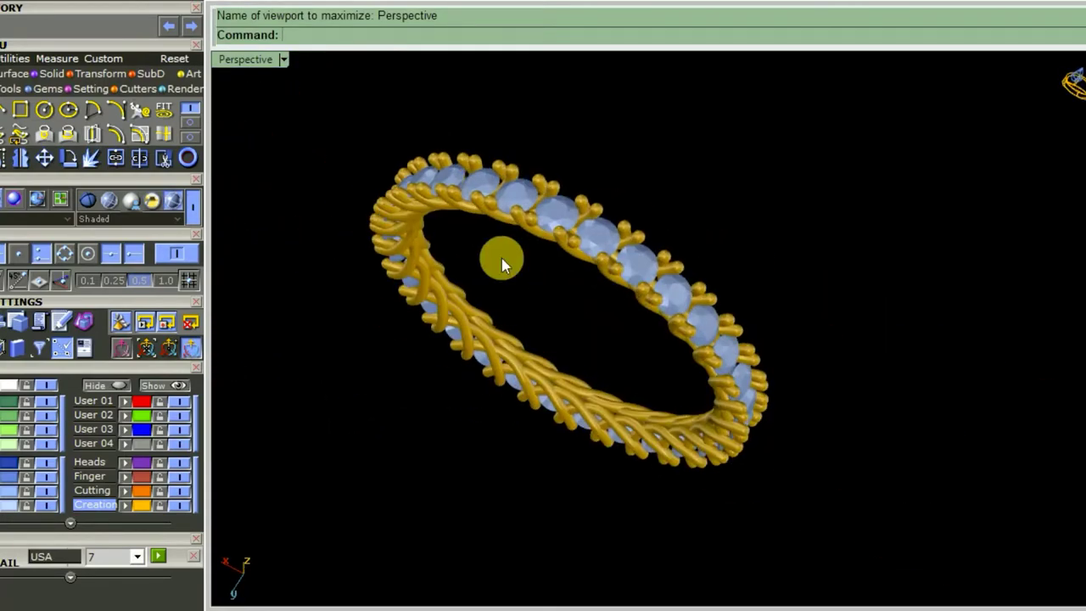
scroll(395, 194, up, 5)
scroll(395, 194, down, 4)
scroll(450, 280, down, 2)
scroll(444, 266, down, 1)
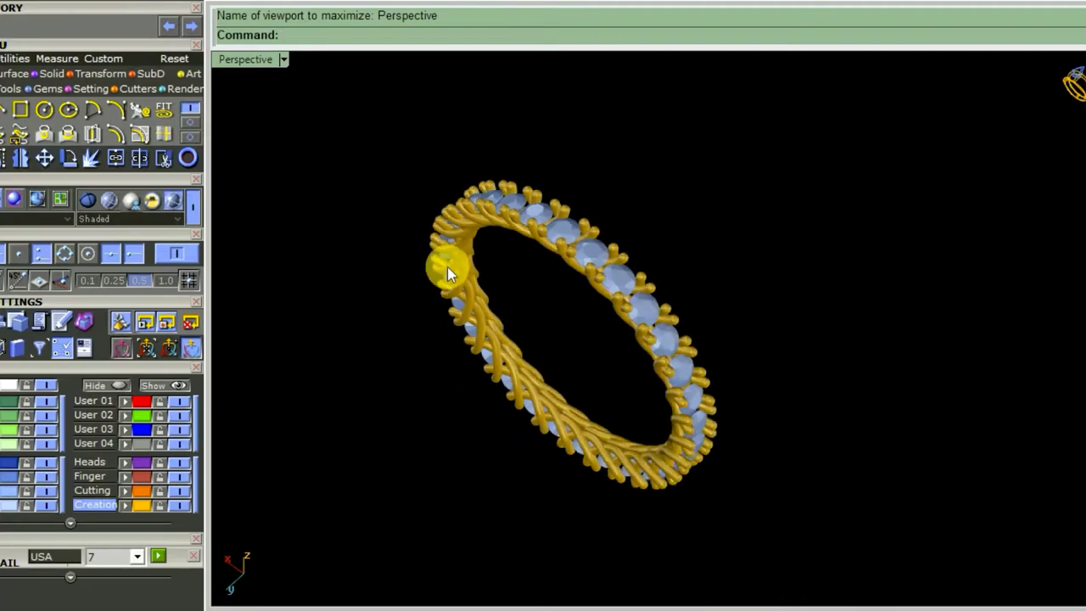
scroll(446, 296, down, 1)
scroll(405, 279, up, 3)
scroll(400, 291, down, 1)
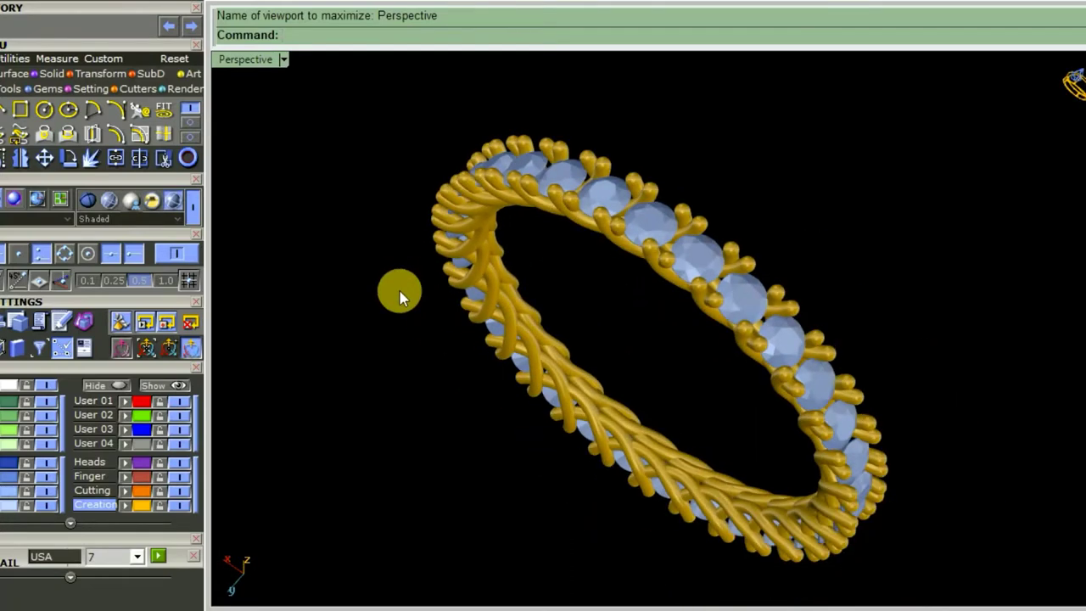
mouse_move(400, 291)
right_down()
mouse_move(399, 331)
mouse_move(418, 314)
right_up()
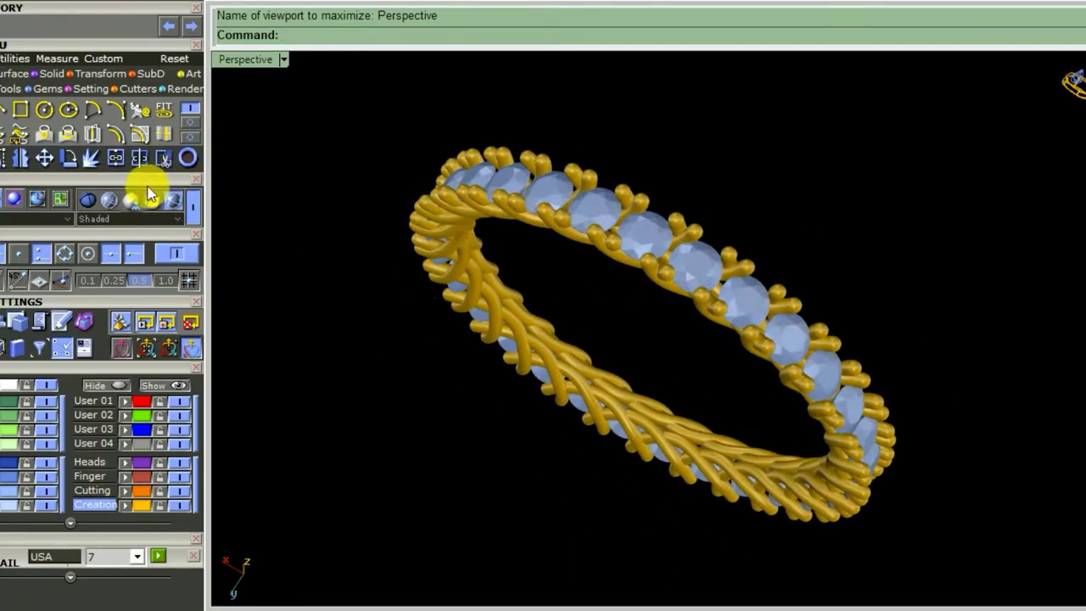
- Switch Perspective to Working Render display, deselect, and orbit to view the band edge-on
click(152, 200)
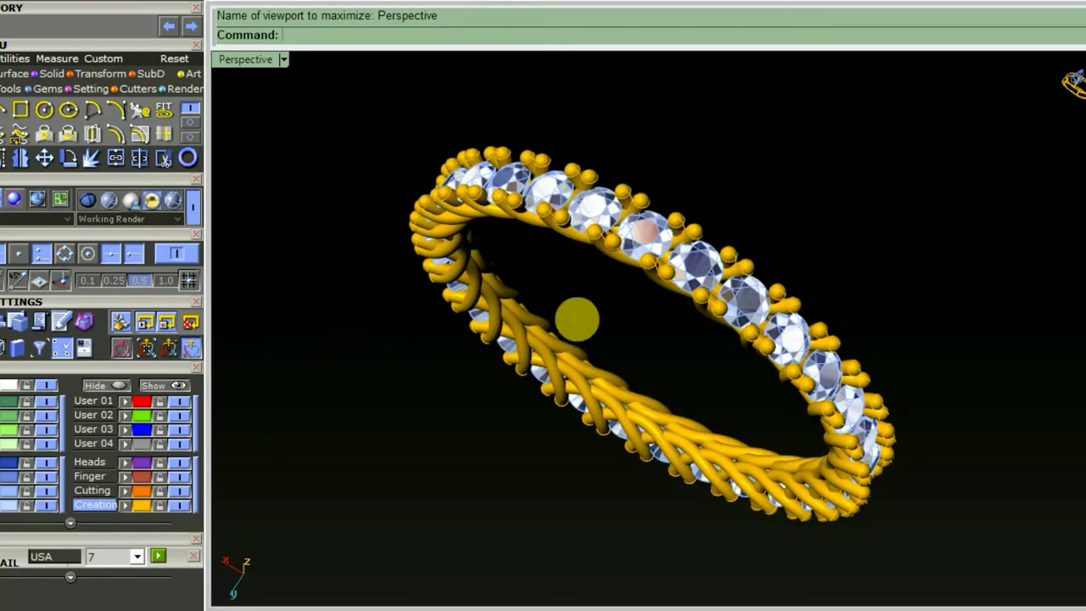
mouse_move(577, 319)
right_down()
mouse_move(558, 334)
mouse_move(691, 153)
mouse_move(965, 179)
mouse_move(579, 310)
mouse_move(849, 339)
mouse_move(1060, 303)
mouse_move(552, 407)
mouse_move(717, 412)
mouse_move(934, 388)
right_up()
scroll(830, 229, down, 3)
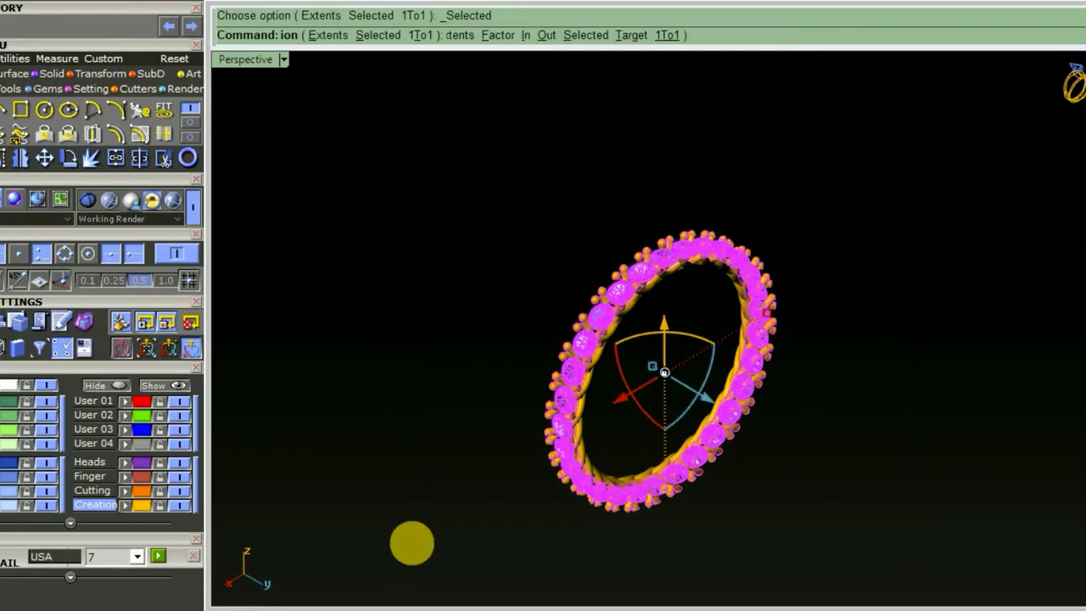
click(366, 452)
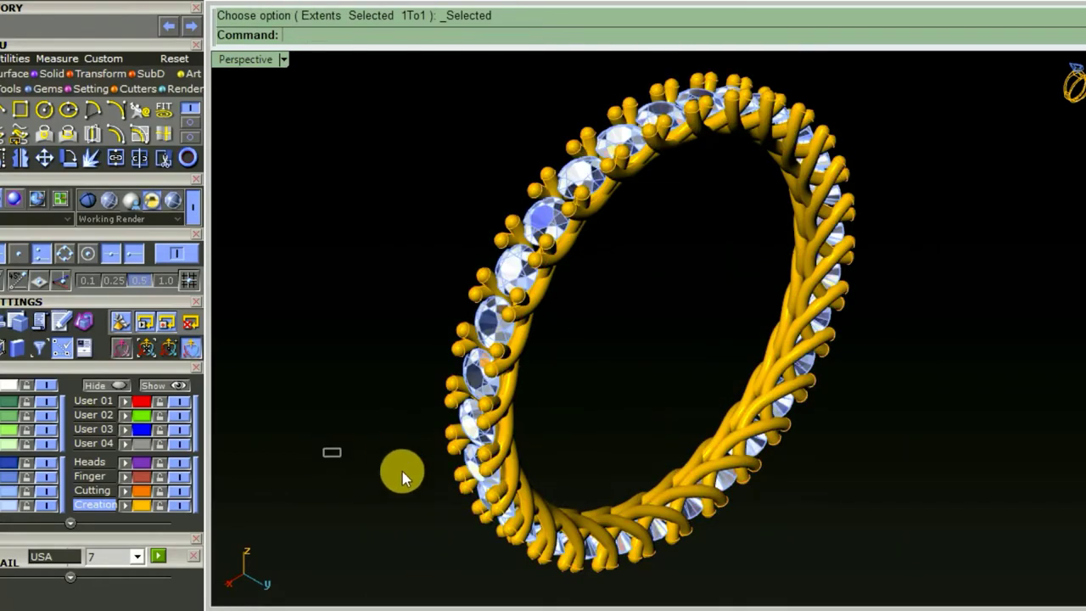
mouse_move(332, 400)
right_down()
mouse_move(671, 381)
mouse_move(977, 388)
mouse_move(451, 347)
mouse_move(934, 353)
mouse_move(665, 326)
mouse_move(526, 337)
mouse_move(1011, 325)
mouse_move(528, 309)
right_up()
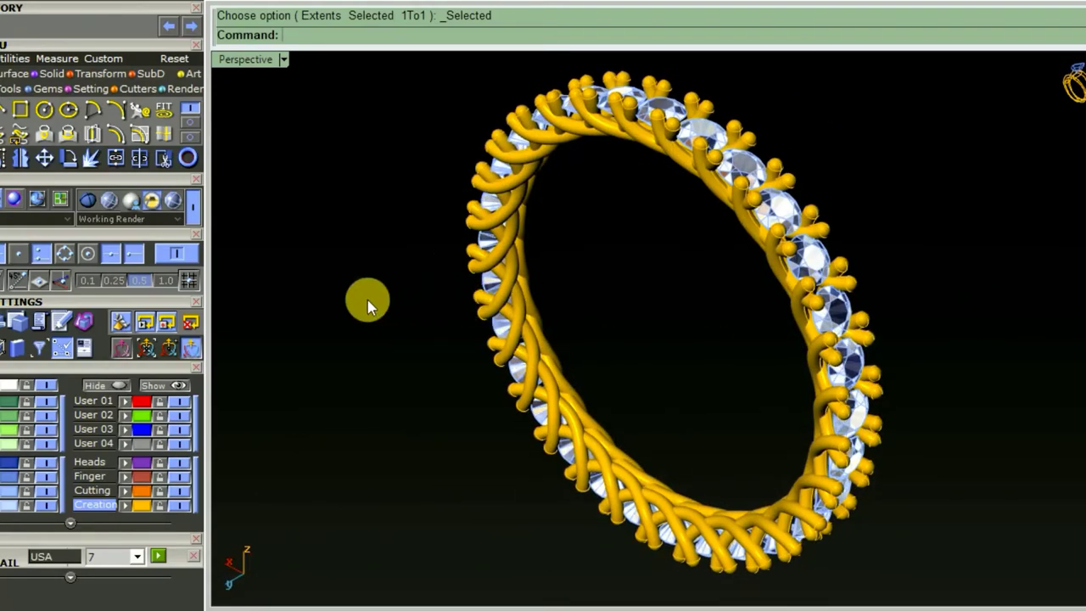
mouse_move(368, 300)
right_down()
mouse_move(844, 315)
mouse_move(329, 323)
mouse_move(294, 344)
right_up()
mouse_move(881, 342)
right_down()
mouse_move(521, 364)
mouse_move(417, 417)
mouse_move(381, 504)
mouse_move(388, 484)
right_up()
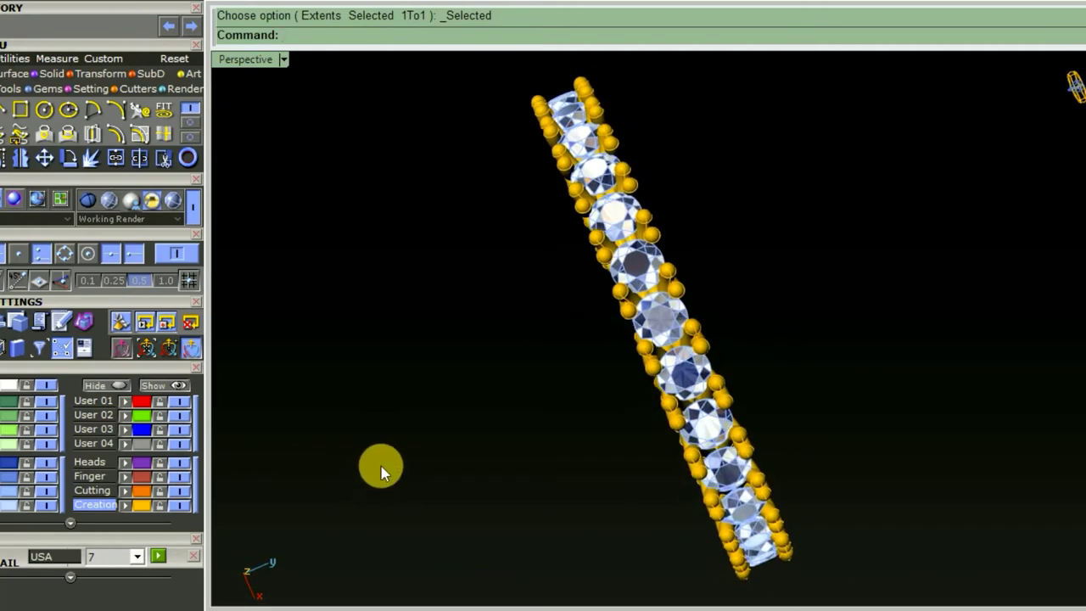